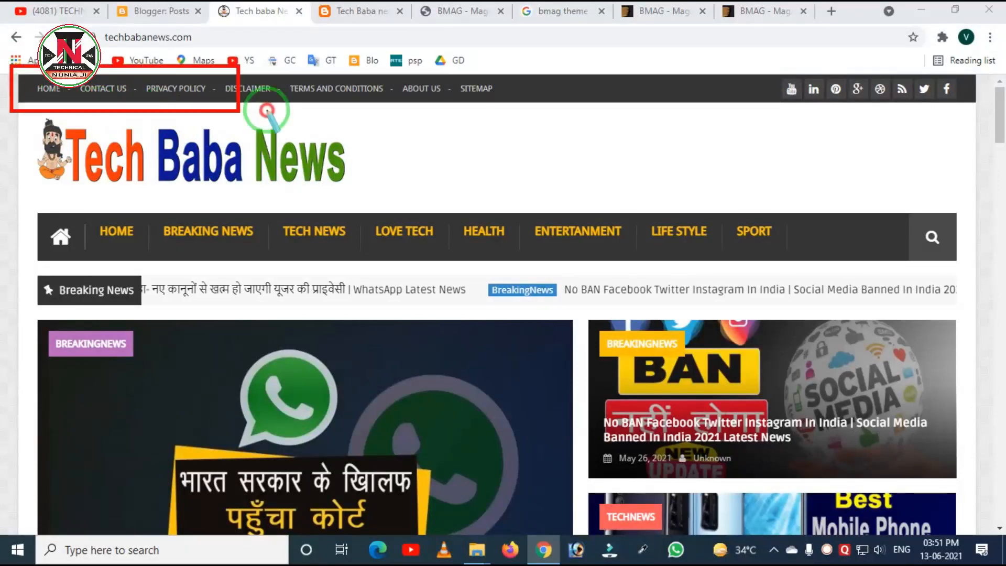
Step: Examine the Tech Baba News homepage header, marking the logo, main category menu and breaking news ticker with rectangles
drag(73, 157, 277, 160)
drag(53, 201, 515, 255)
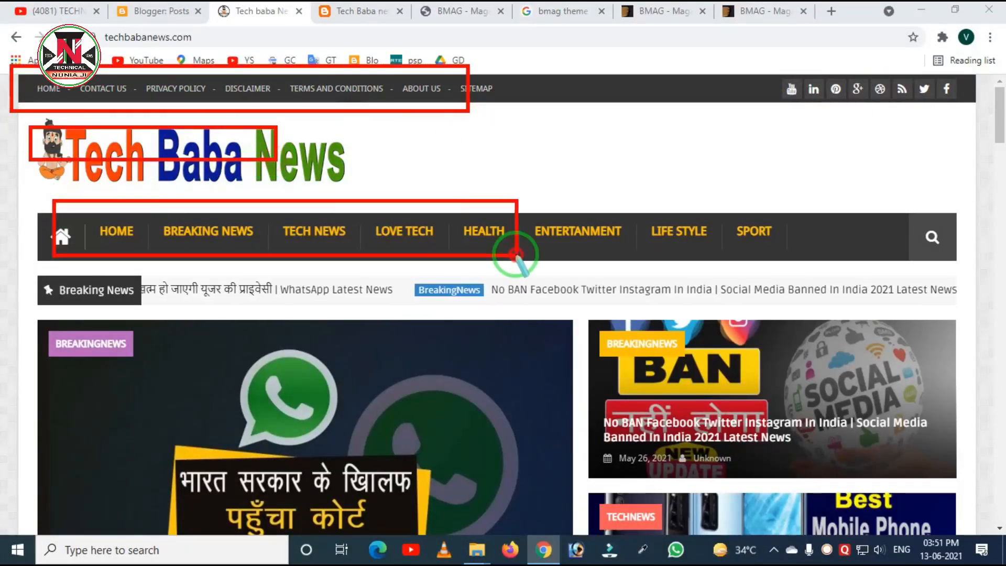
drag(60, 287, 649, 319)
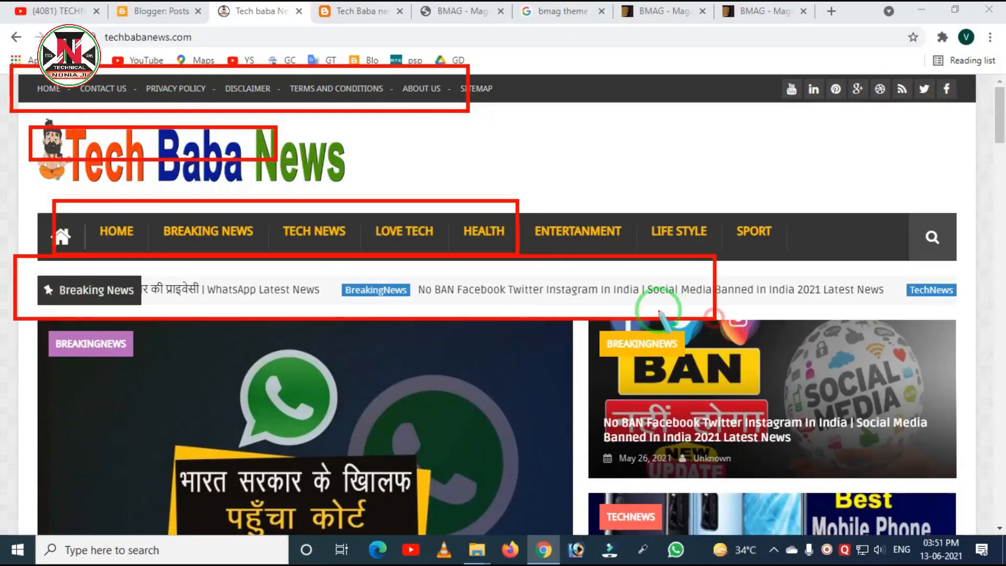
click(360, 296)
Step: Examine the homepage's featured posts and Tech News section, including its large and small post thumbnails
scroll(348, 274, down, 3)
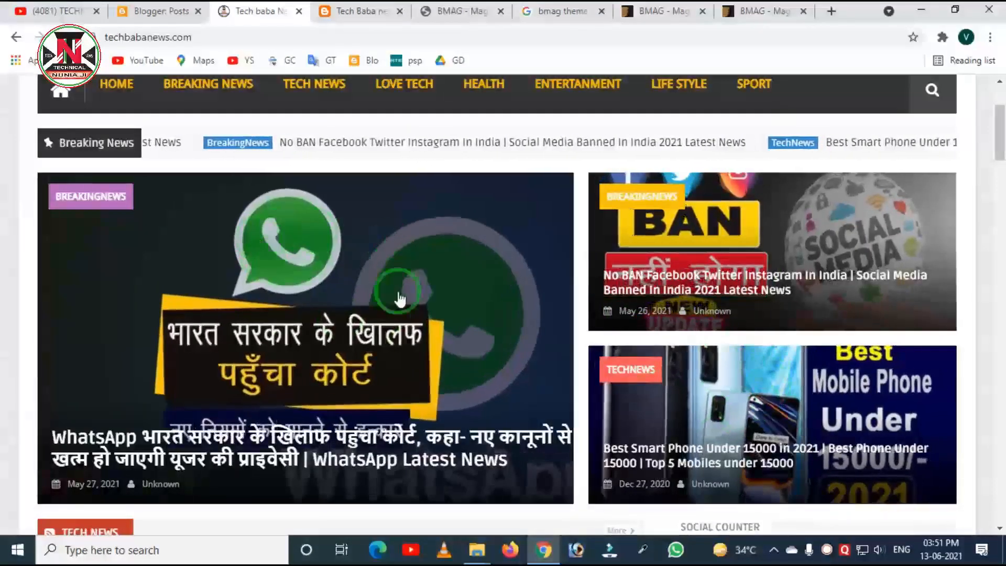
scroll(523, 274, down, 4)
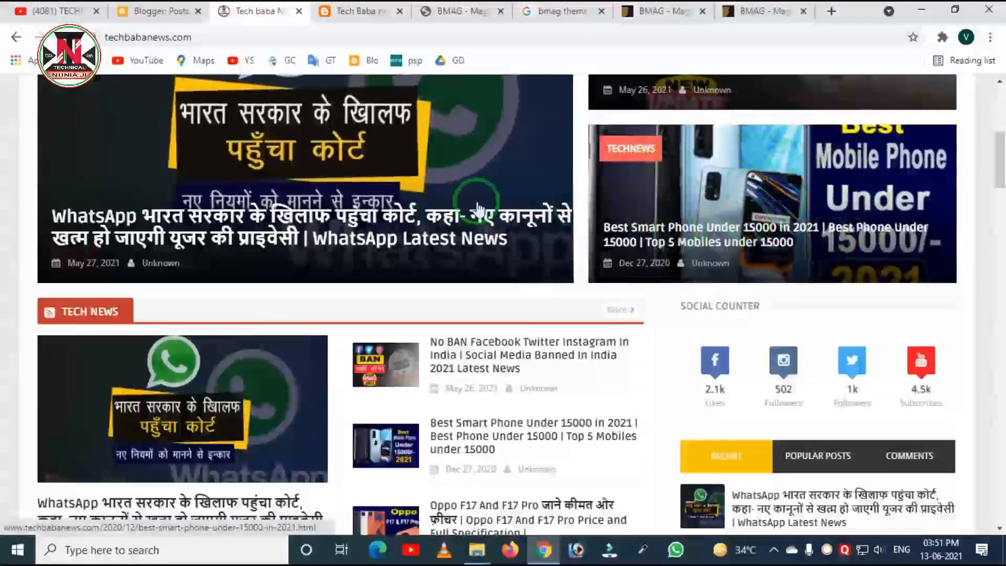
scroll(292, 224, down, 4)
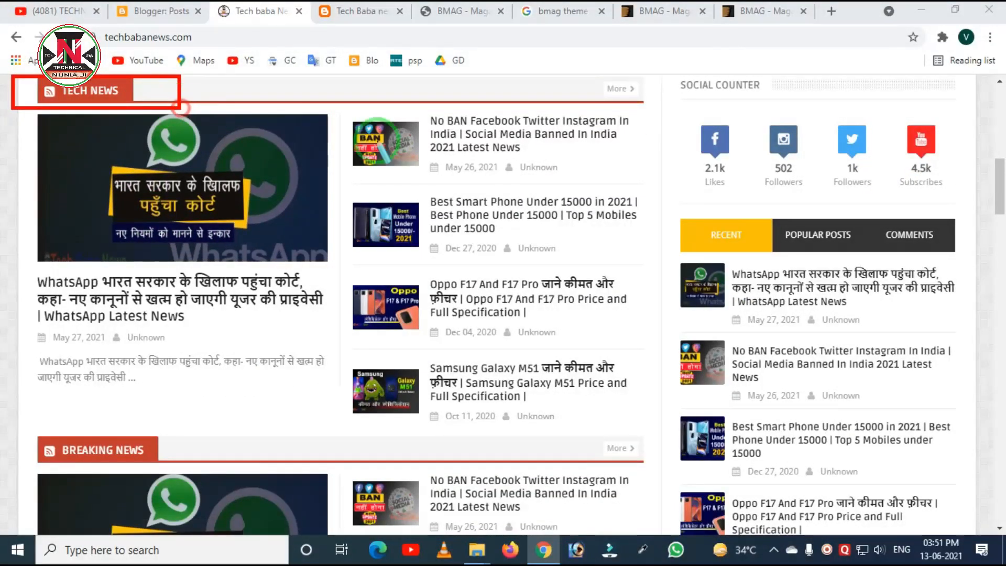
drag(110, 152, 605, 358)
right_click(558, 348)
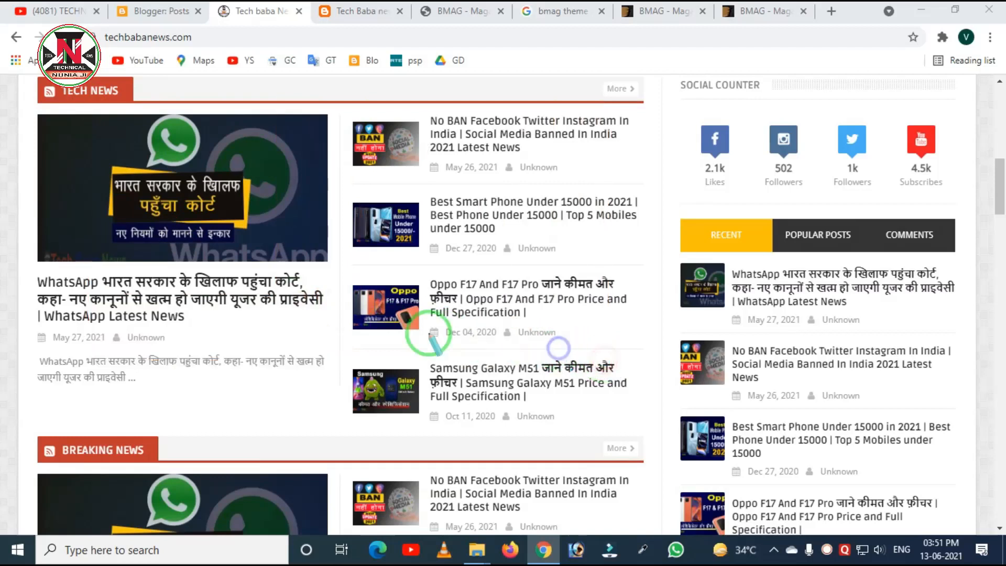
Step: Review the homepage sections from Breaking News and the post slider through Love Tech, Life Style, Health, Sport and Recent Posts
scroll(283, 293, down, 3)
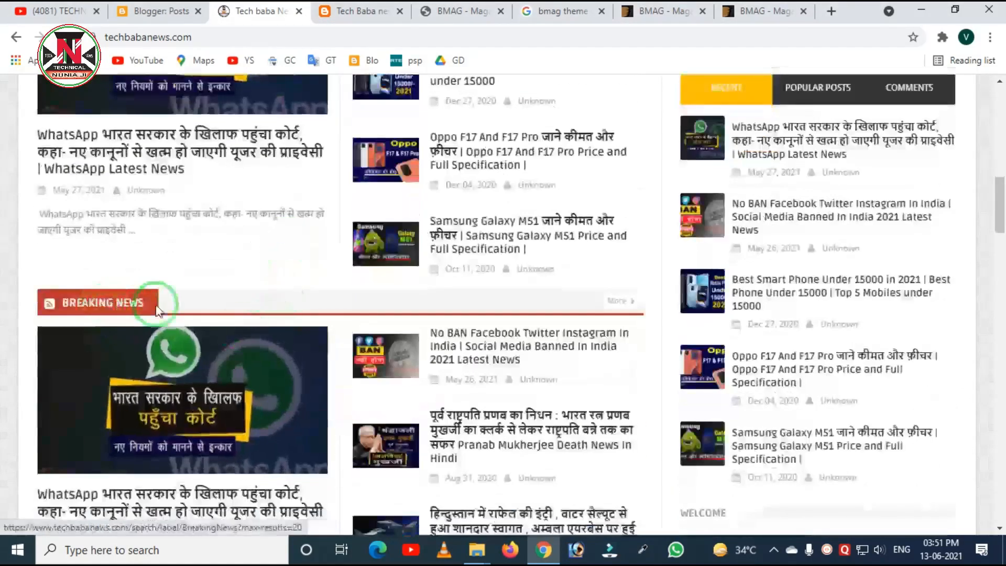
scroll(135, 309, down, 3)
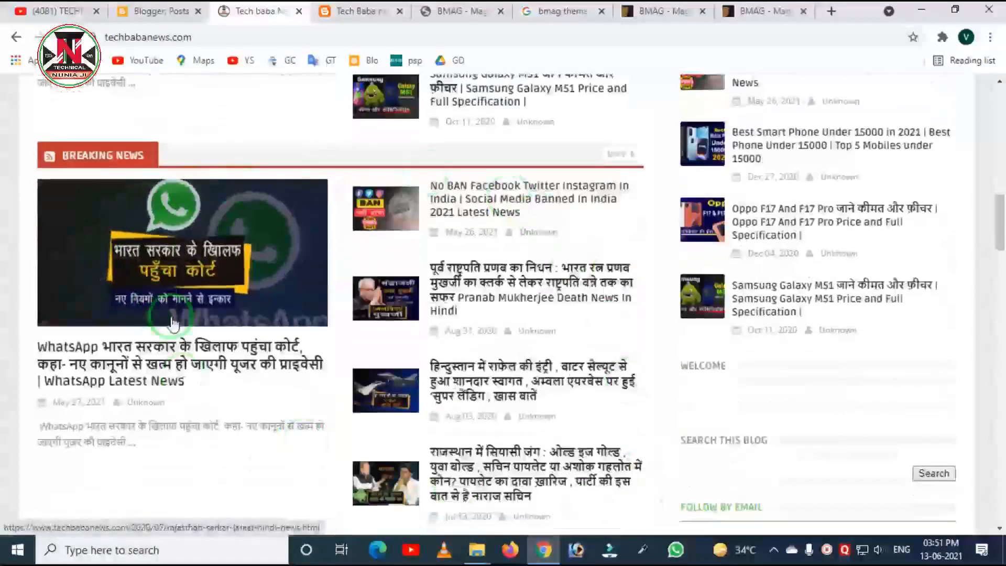
scroll(374, 186, down, 7)
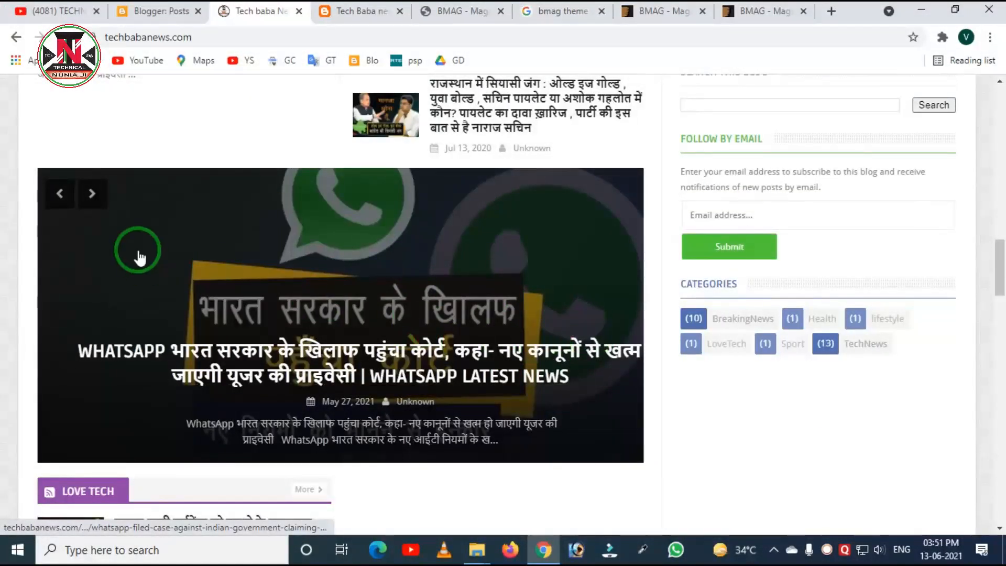
scroll(375, 206, down, 8)
scroll(152, 208, up, 4)
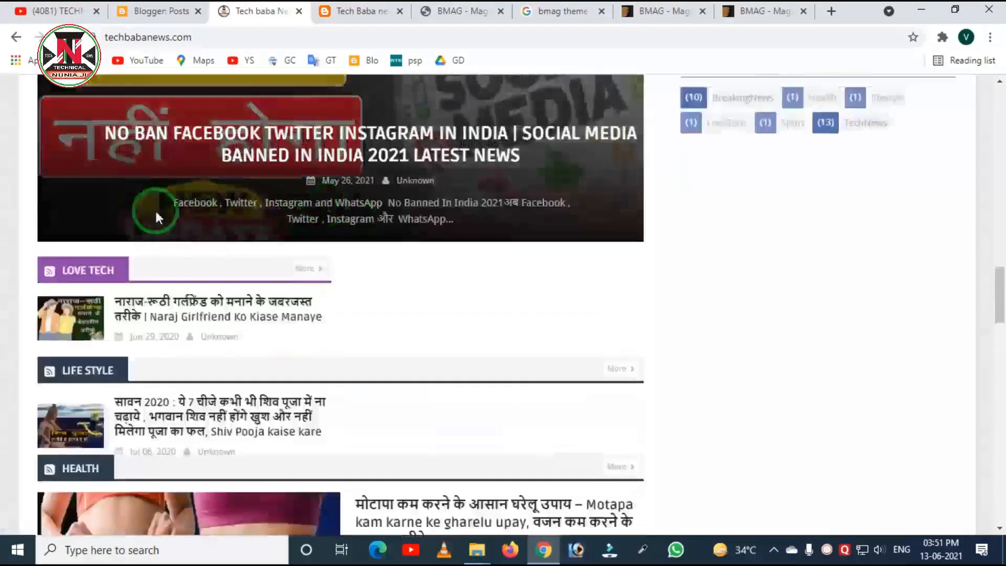
scroll(198, 246, down, 3)
scroll(307, 331, down, 20)
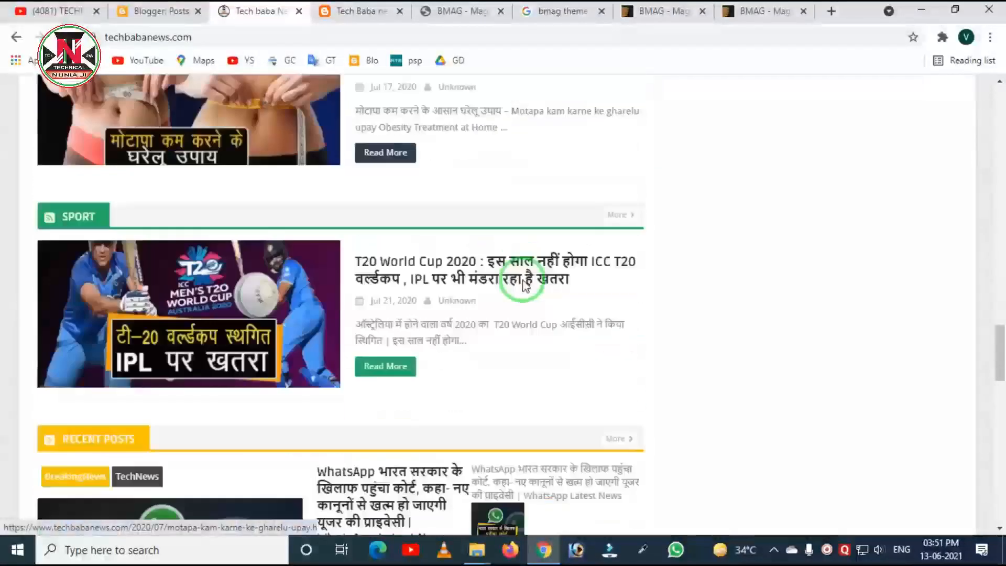
scroll(419, 202, down, 6)
scroll(413, 189, up, 4)
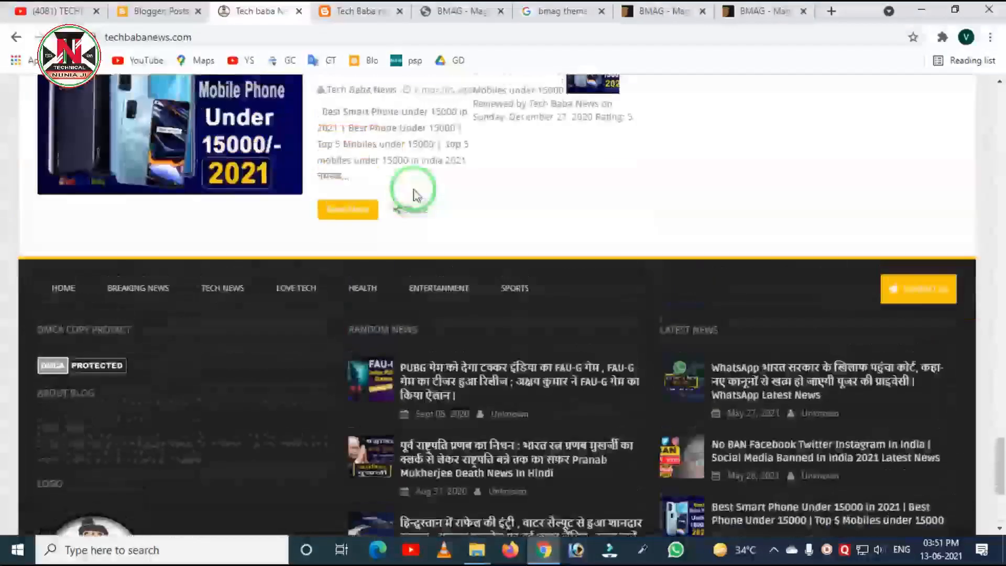
Step: Examine the homepage footer, outlining its category menu and the copyright bar with page links
mouse_move(33, 266)
mouse_down()
mouse_move(432, 341)
mouse_move(586, 316)
mouse_up()
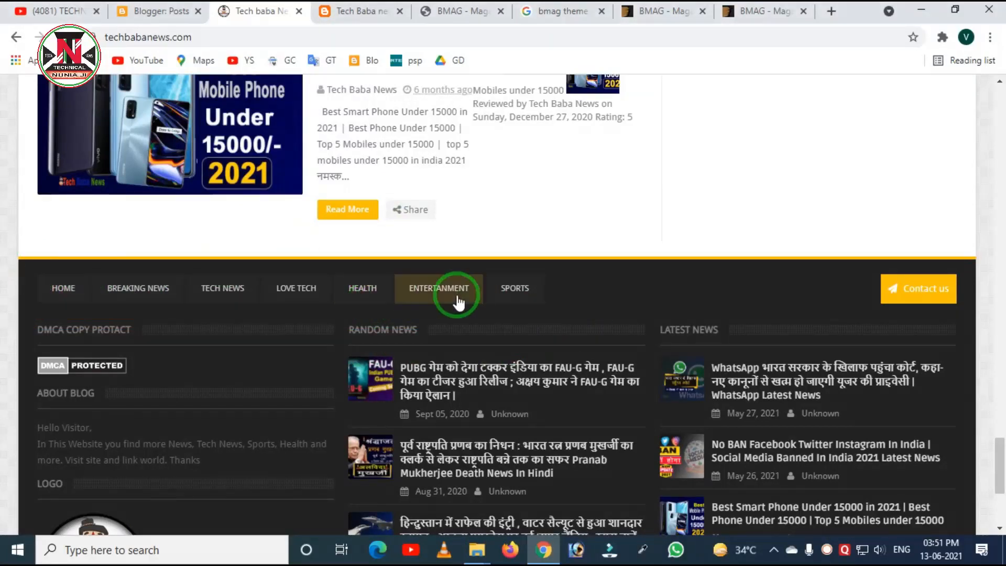
scroll(519, 294, down, 3)
scroll(748, 379, down, 2)
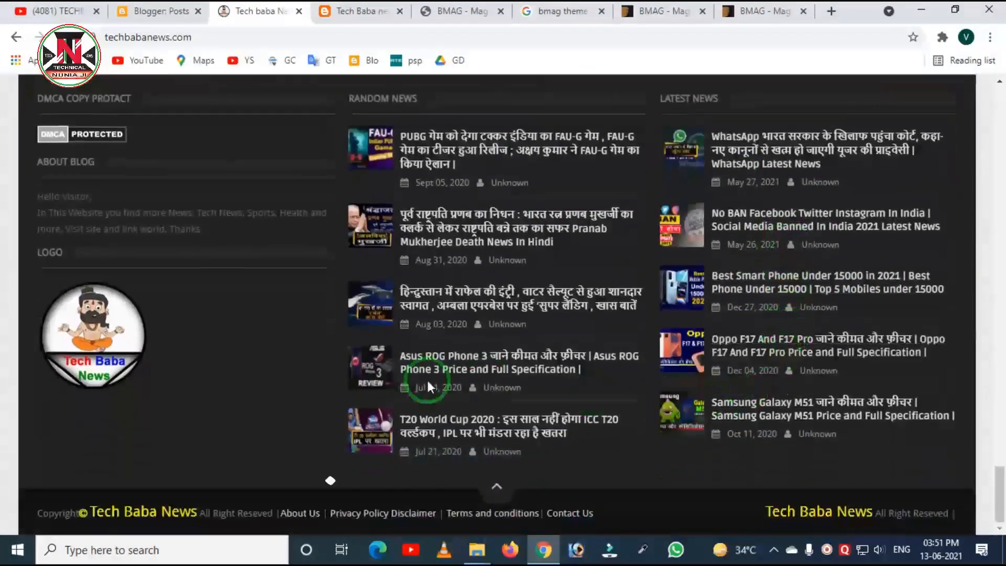
drag(42, 470, 940, 541)
key(Escape)
Step: Examine the scrolling Welcome message in the homepage sidebar above the blog search
scroll(725, 360, up, 15)
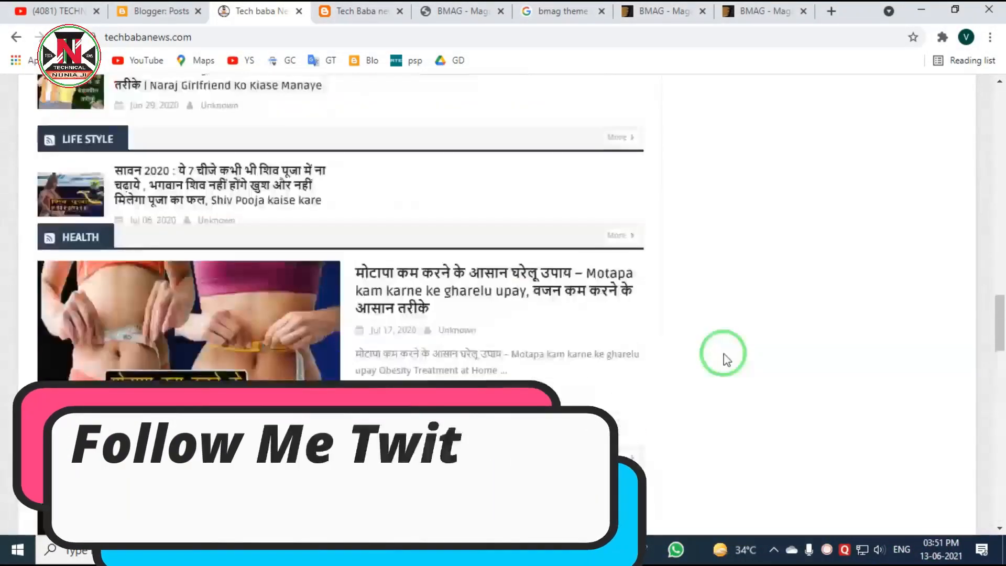
scroll(724, 353, up, 2)
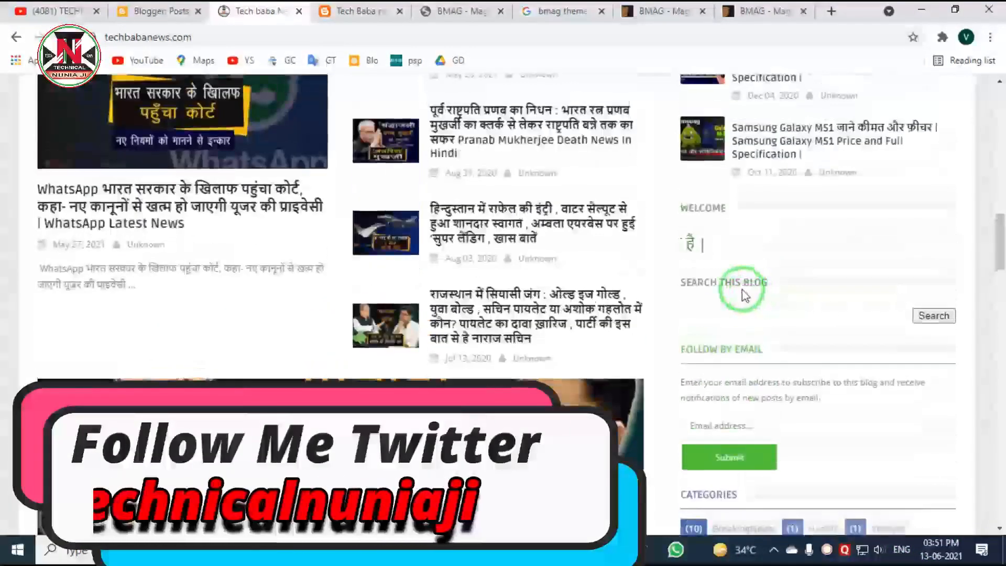
mouse_move(706, 272)
mouse_down()
mouse_move(864, 307)
mouse_move(964, 297)
mouse_up()
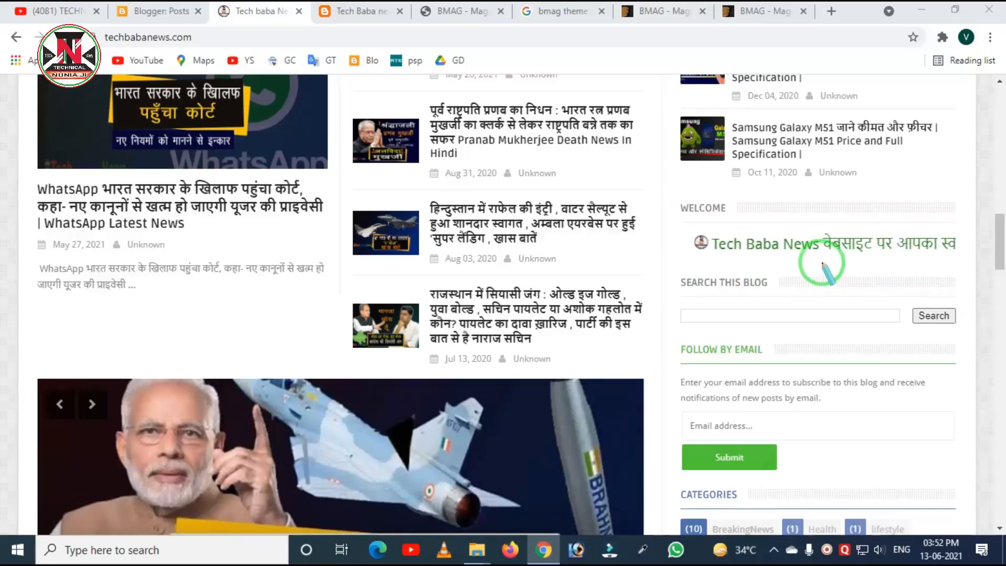
Step: Look over the homepage again from the header through the featured posts, Tech News and Social Counter sections
scroll(807, 236, up, 15)
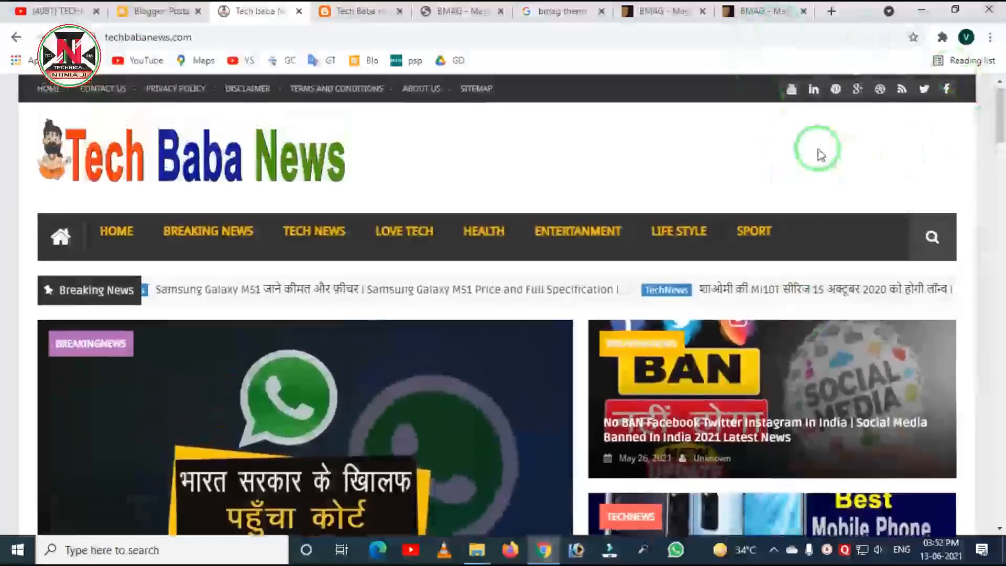
scroll(916, 105, down, 5)
scroll(292, 197, up, 6)
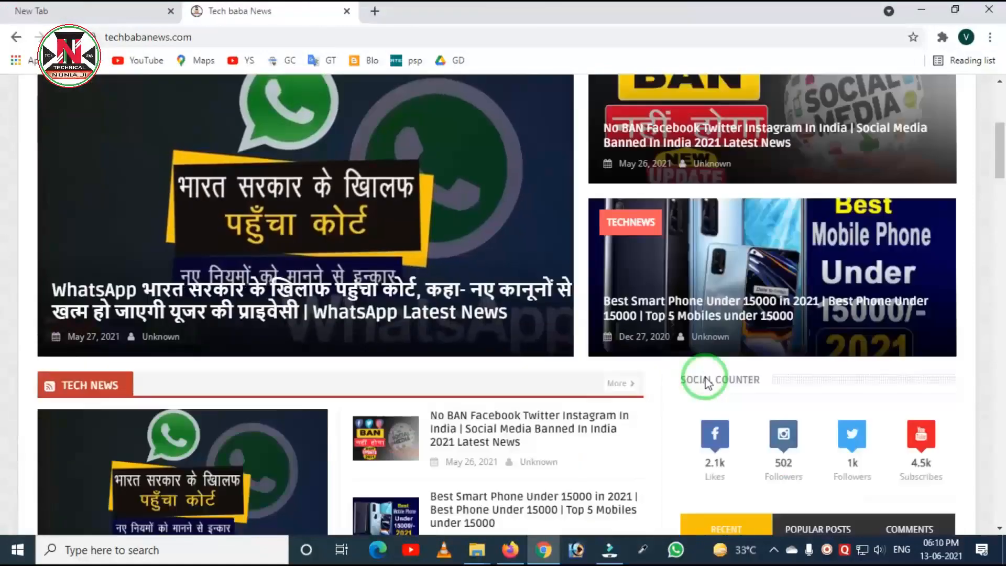
scroll(701, 384, down, 5)
scroll(670, 333, up, 9)
scroll(611, 218, up, 2)
scroll(591, 209, down, 9)
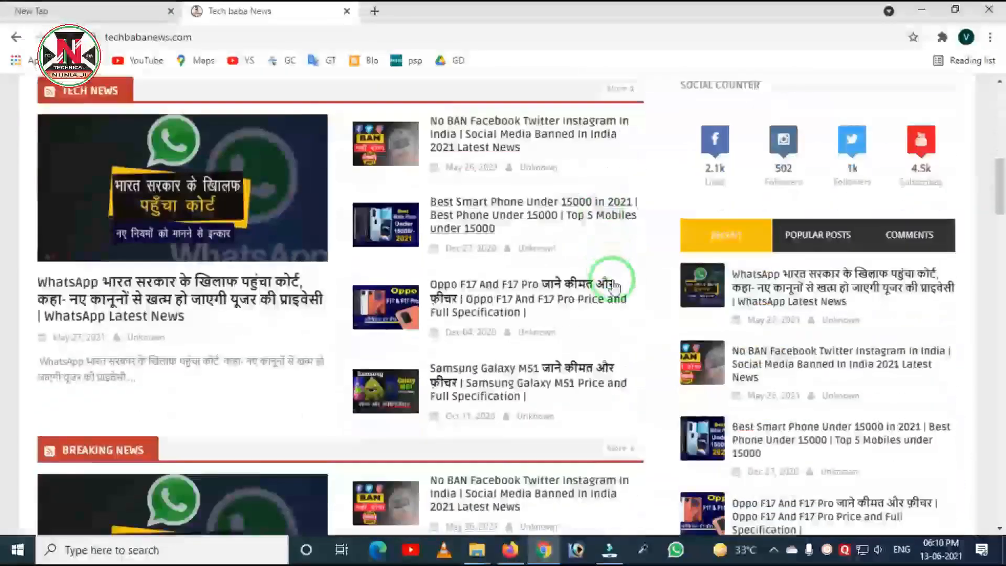
scroll(611, 294, down, 5)
scroll(606, 303, up, 14)
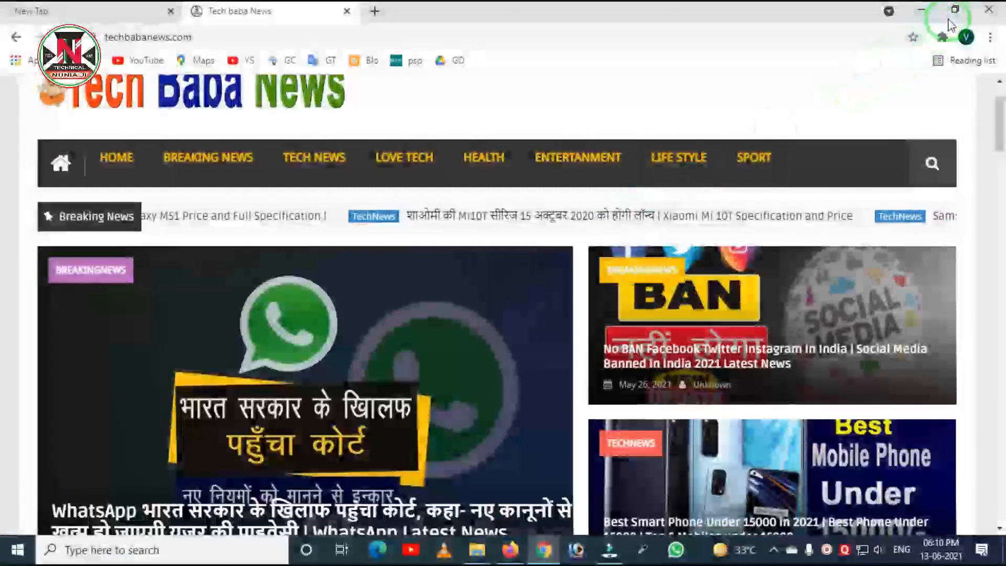
Step: Narrow the browser window to phone width, check the site's responsive layout, and maximize the window again
click(954, 11)
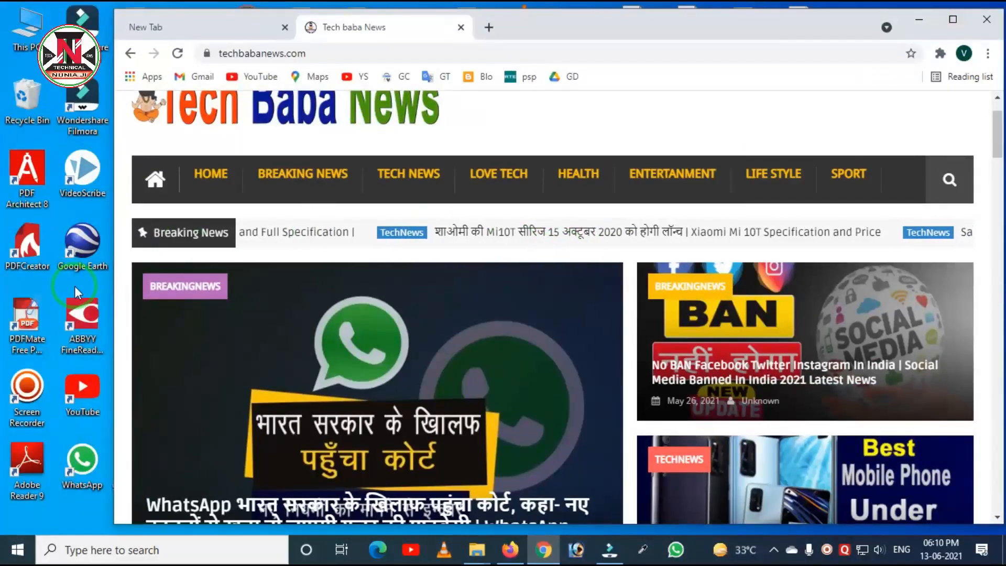
drag(113, 207, 636, 262)
scroll(820, 283, down, 6)
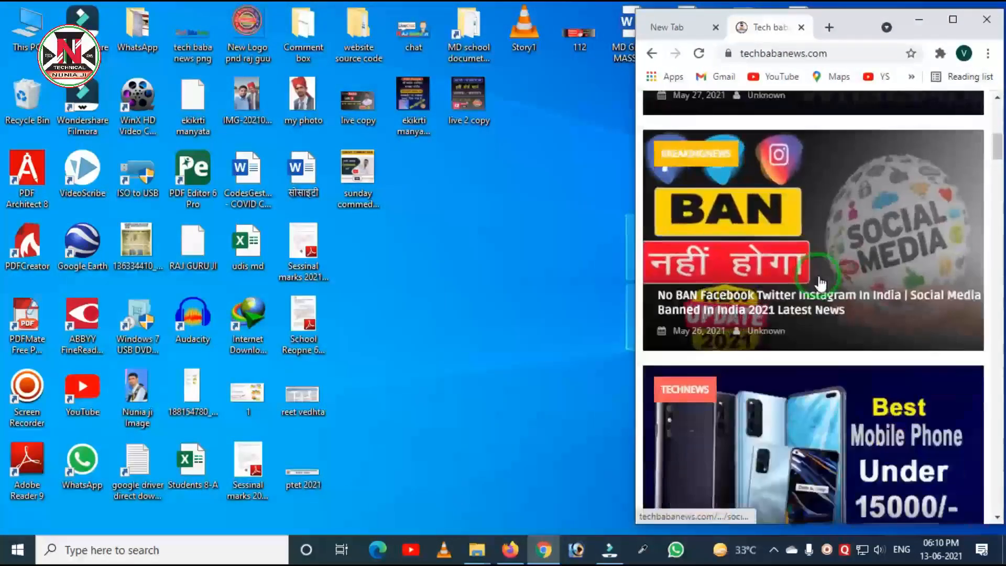
scroll(821, 283, down, 10)
scroll(817, 288, up, 3)
scroll(809, 306, down, 6)
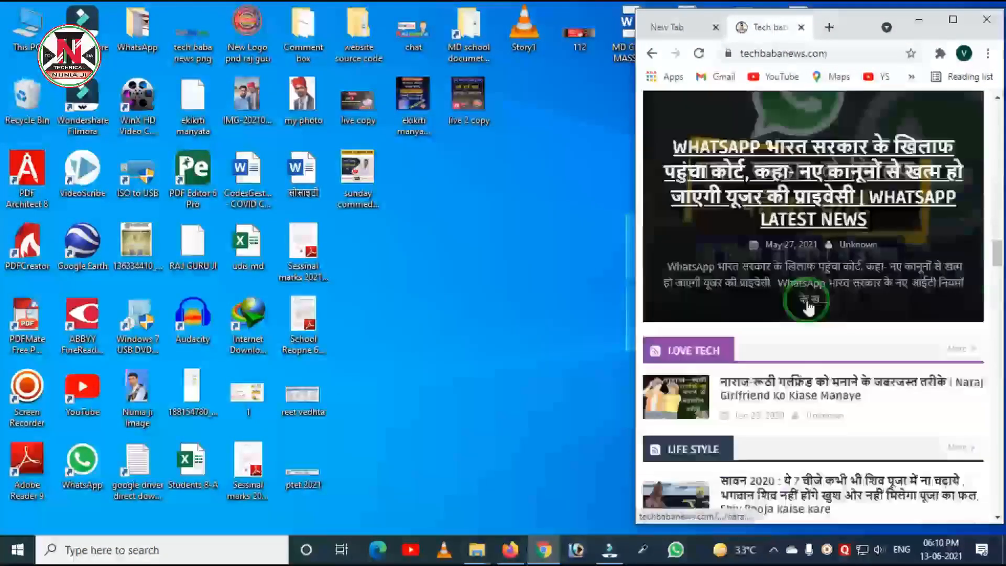
scroll(802, 301, up, 15)
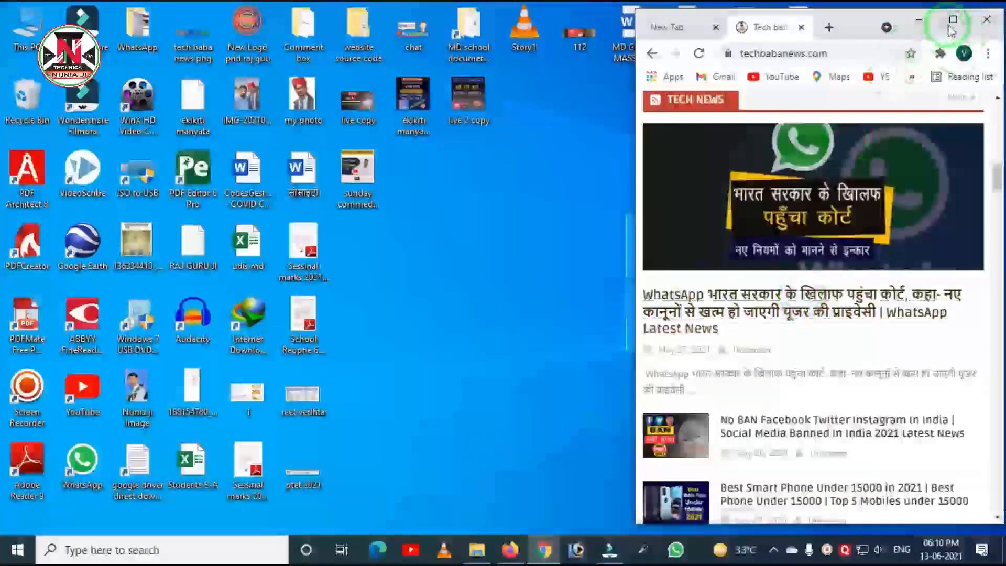
click(951, 21)
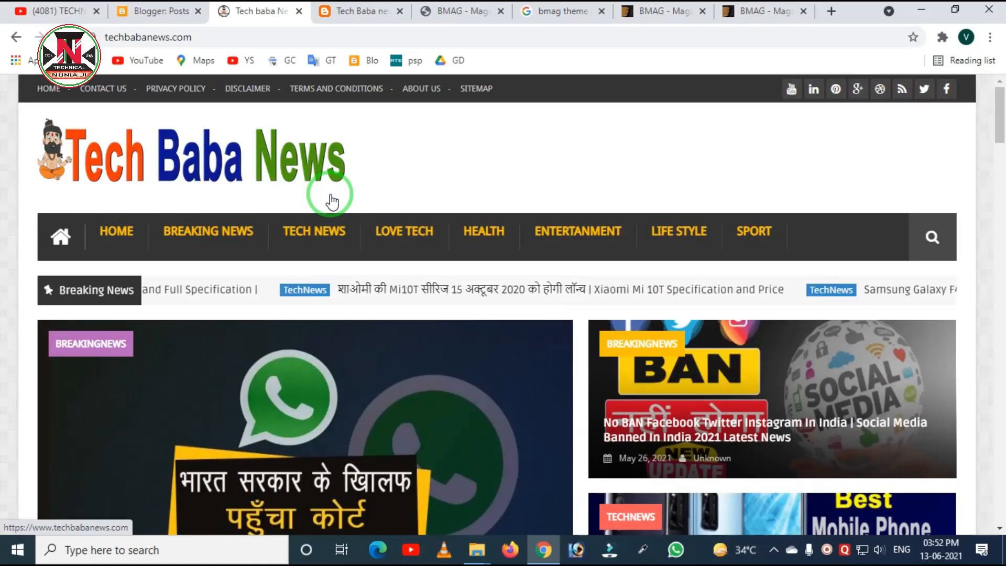
Step: Open the BMAG template's Envato demo preview and look through its full page layout
click(747, 15)
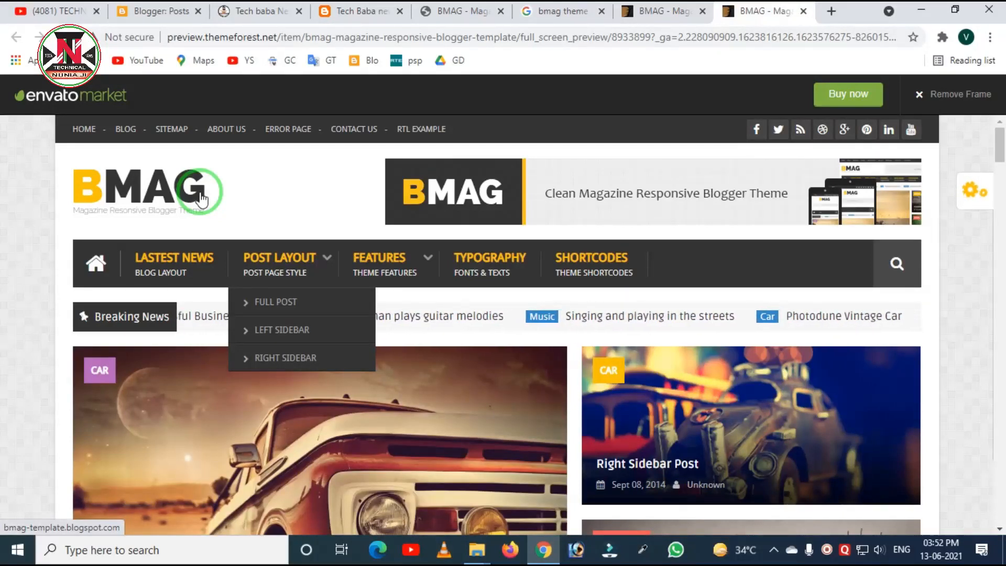
scroll(322, 205, down, 7)
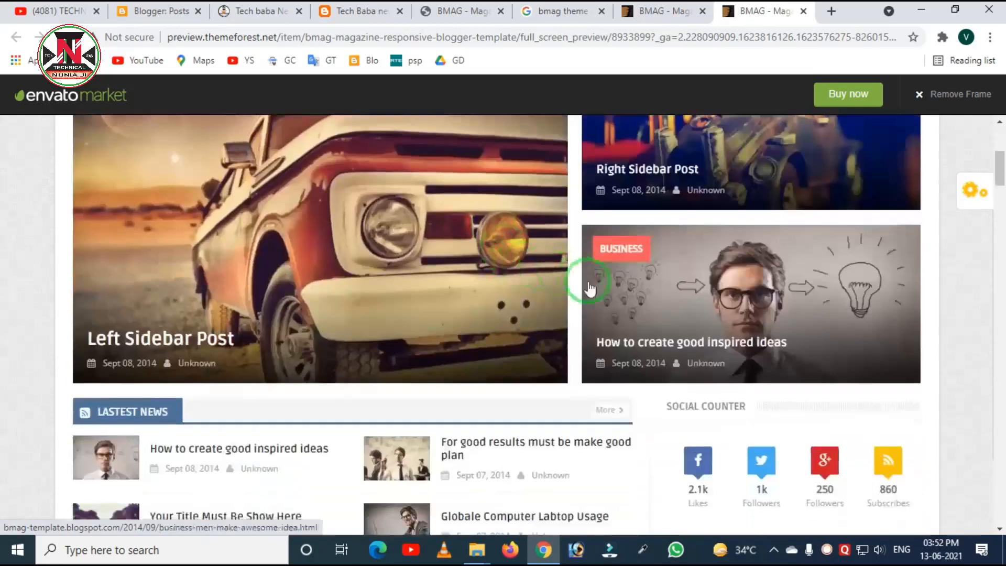
scroll(596, 287, up, 3)
scroll(596, 287, down, 12)
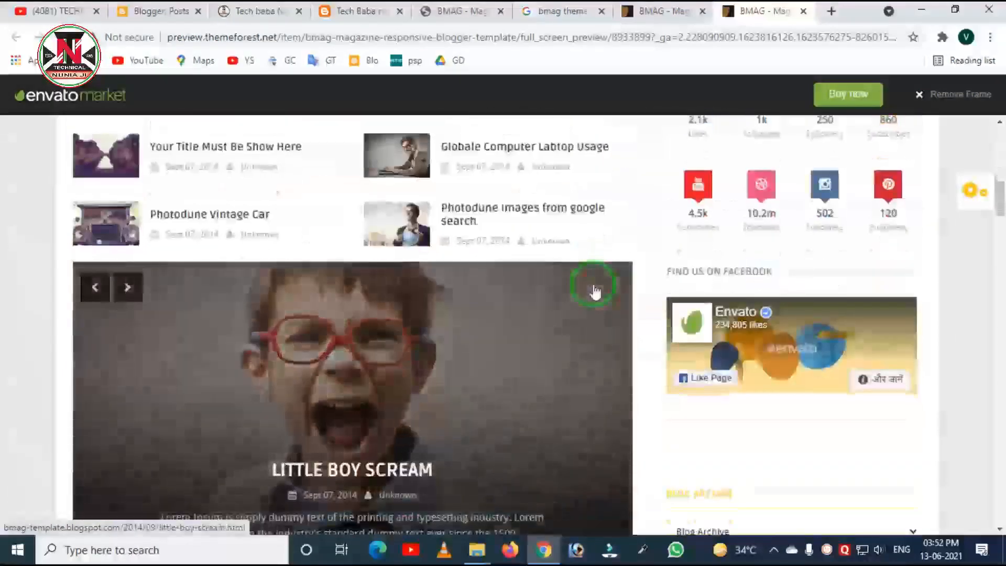
scroll(624, 298, down, 15)
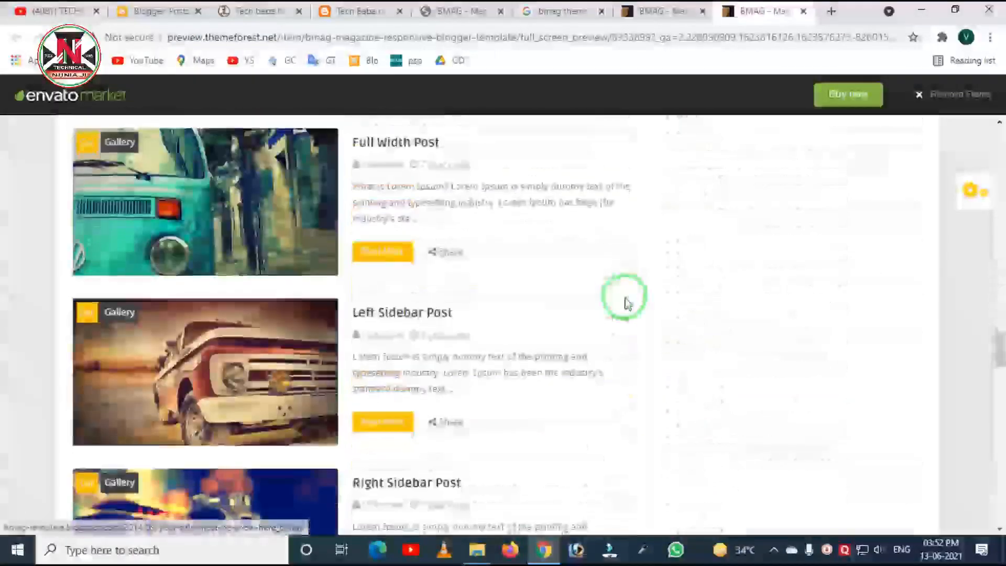
scroll(621, 307, down, 5)
scroll(554, 341, up, 15)
scroll(555, 341, up, 20)
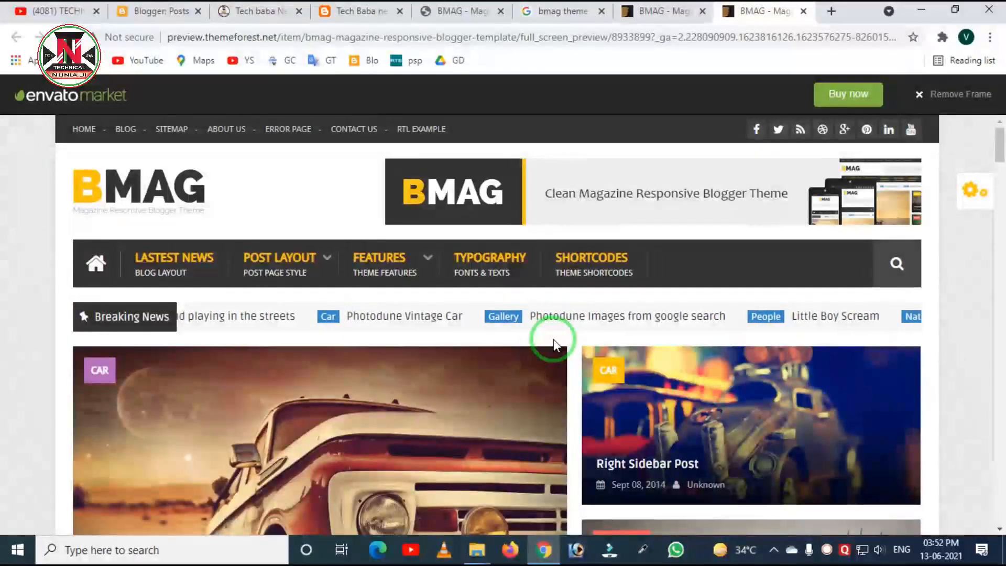
Step: Compare the Tech Baba News homepage's header and featured posts with the BMAG demo preview
click(256, 12)
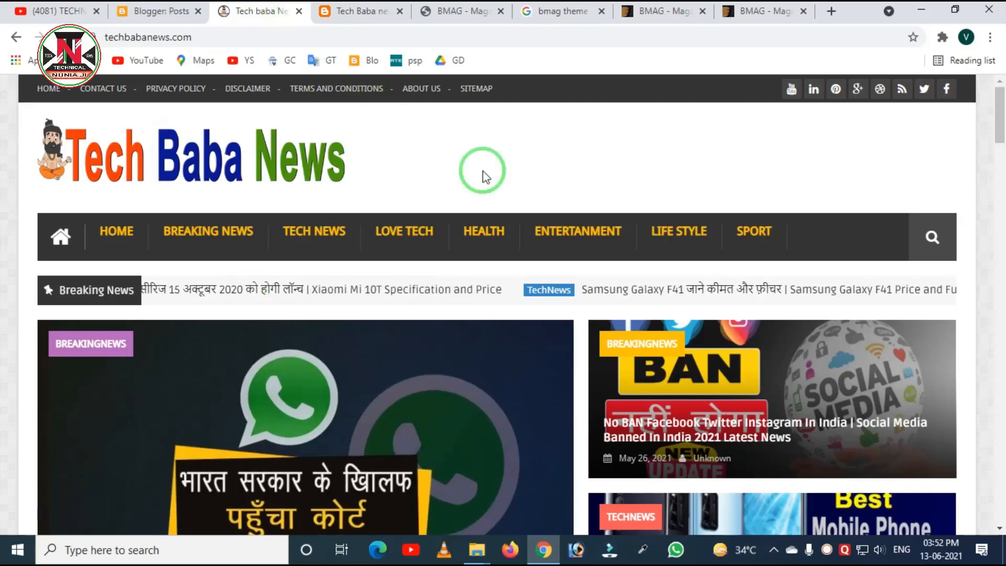
scroll(535, 260, down, 3)
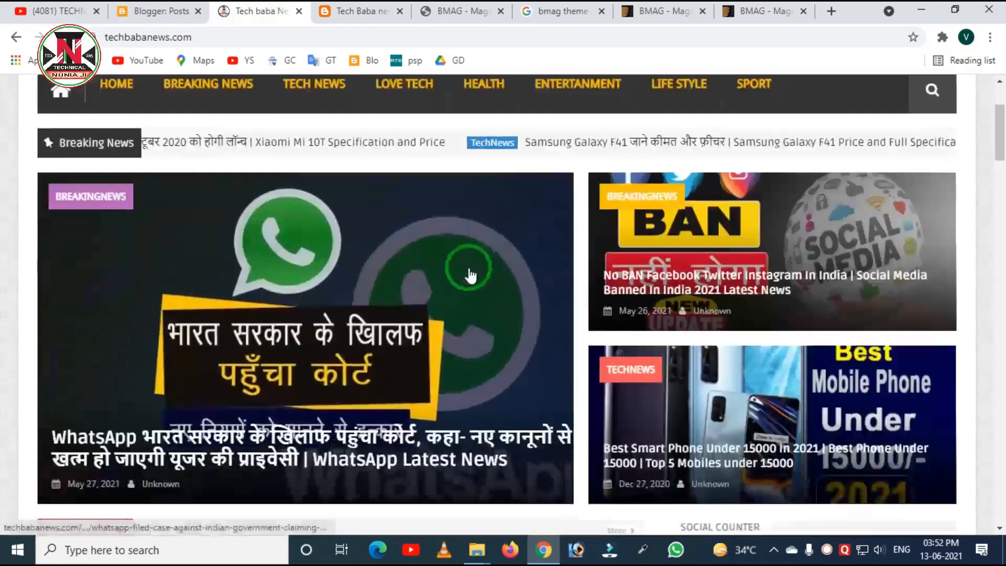
scroll(467, 275, up, 3)
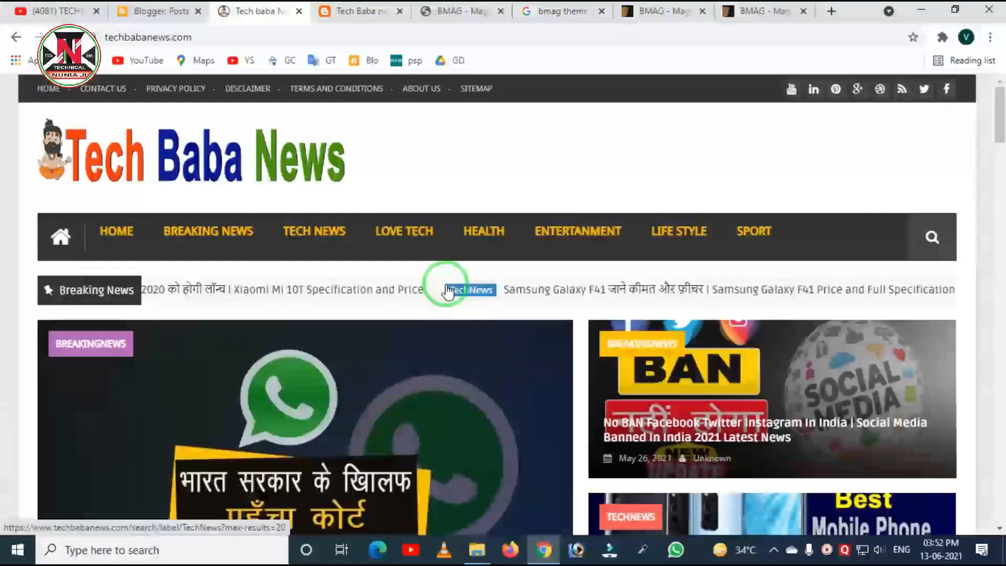
click(762, 11)
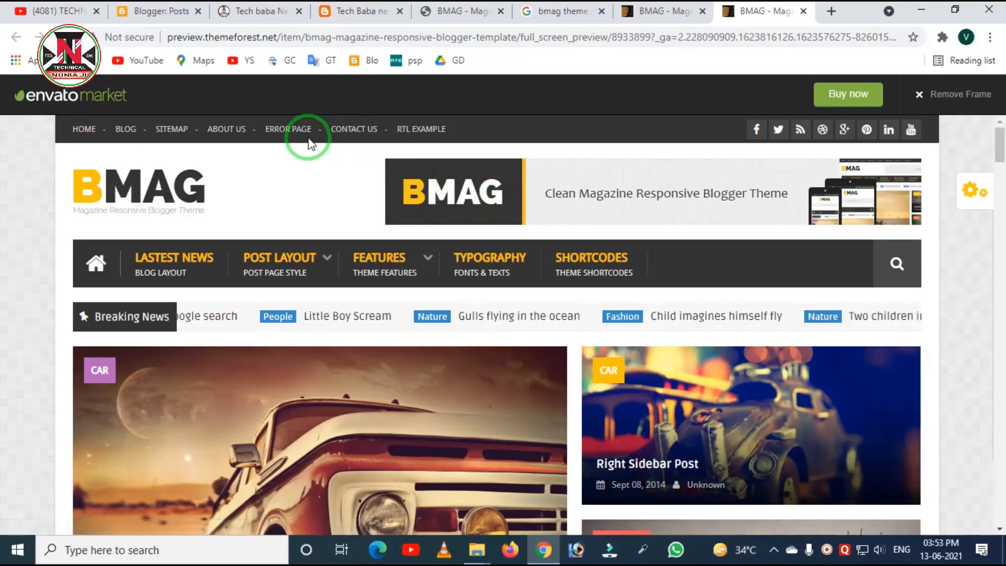
Step: Switch to the Tech Baba News Theme by YouTuber folder in File Explorer and check the extraction options of its WinRAR archive
click(253, 13)
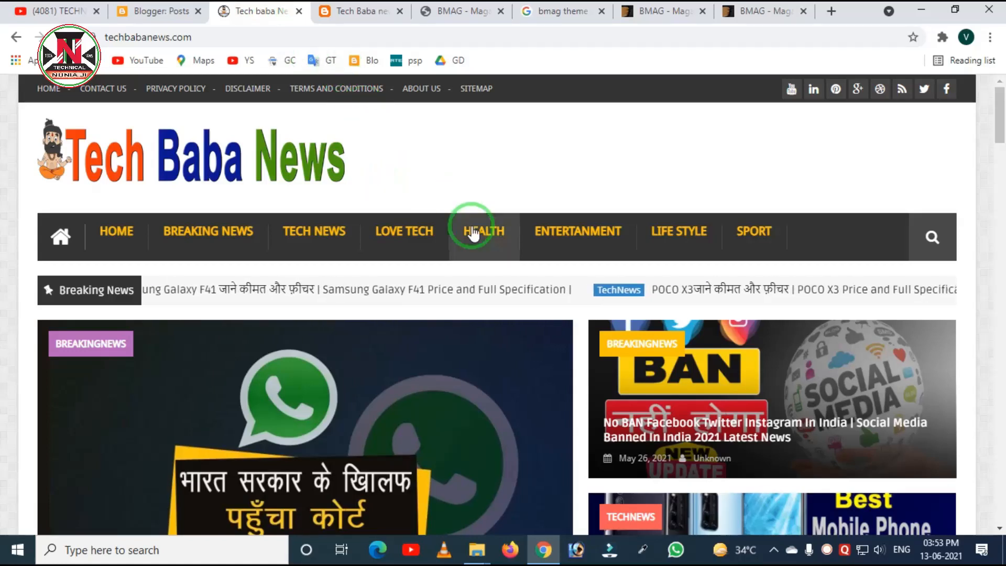
mouse_move(474, 561)
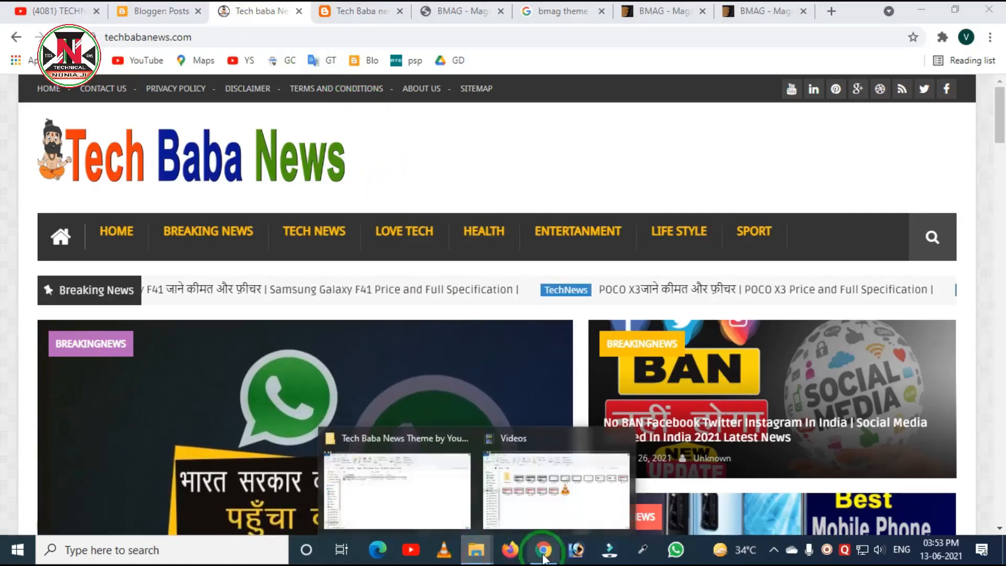
click(404, 512)
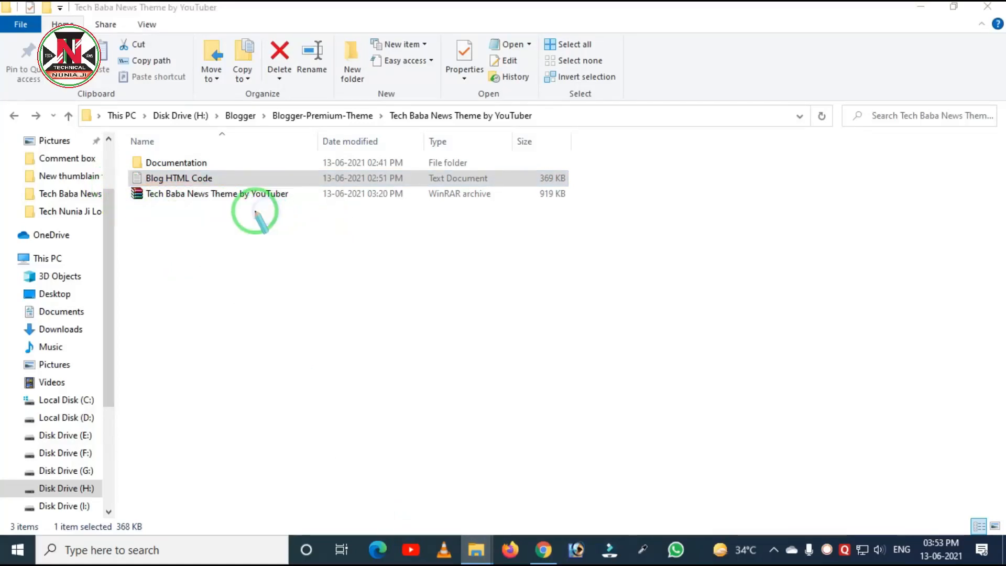
click(234, 195)
right_click(234, 196)
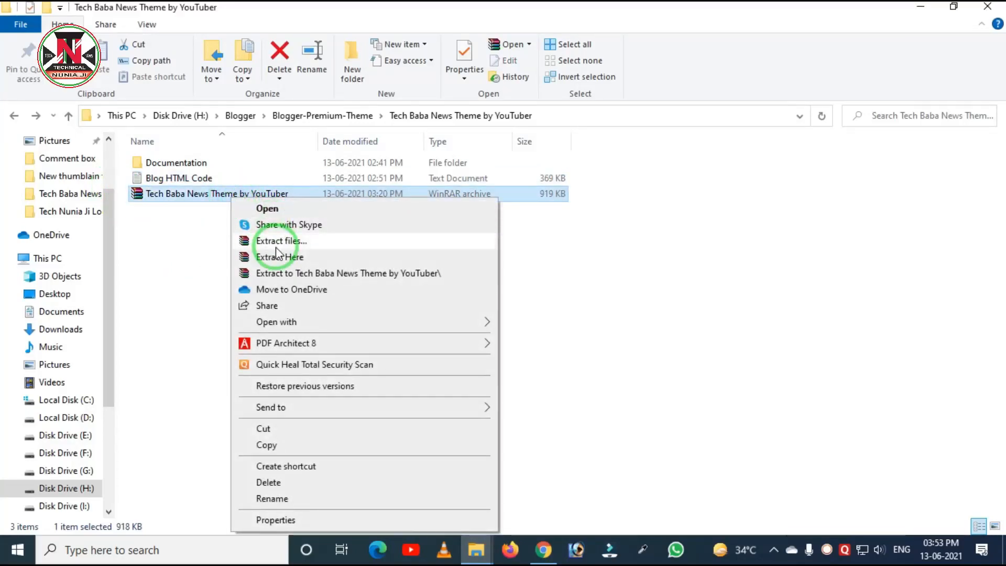
click(167, 227)
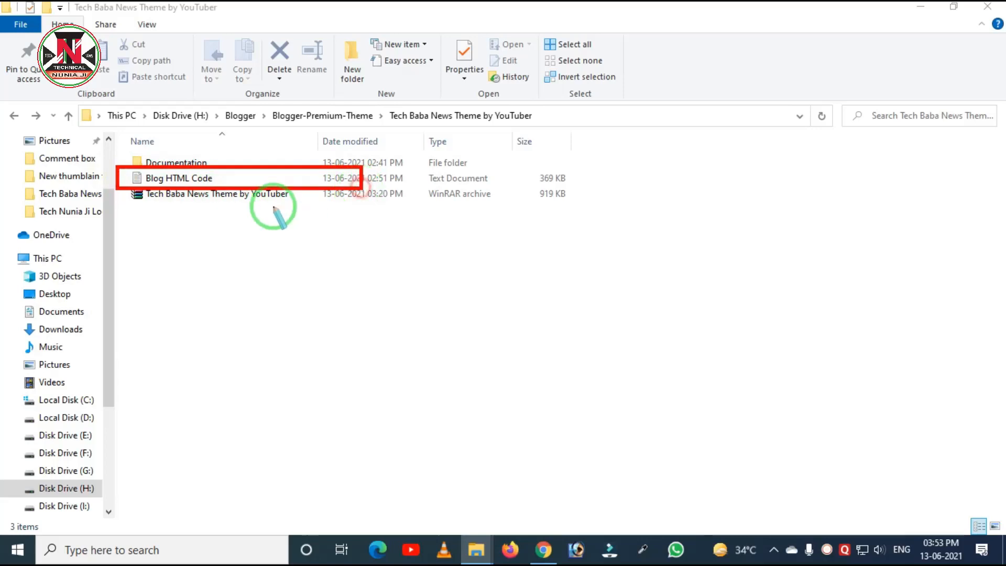
Step: Open the Blog HTML Code text file, look through it, select all of its code, and close the file
double_click(181, 179)
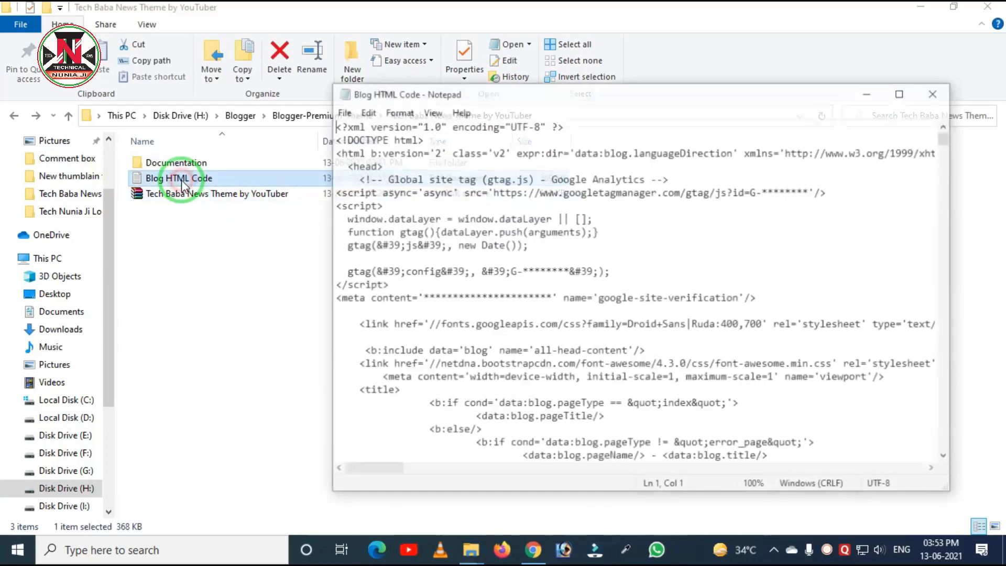
scroll(465, 195, down, 8)
scroll(461, 198, up, 8)
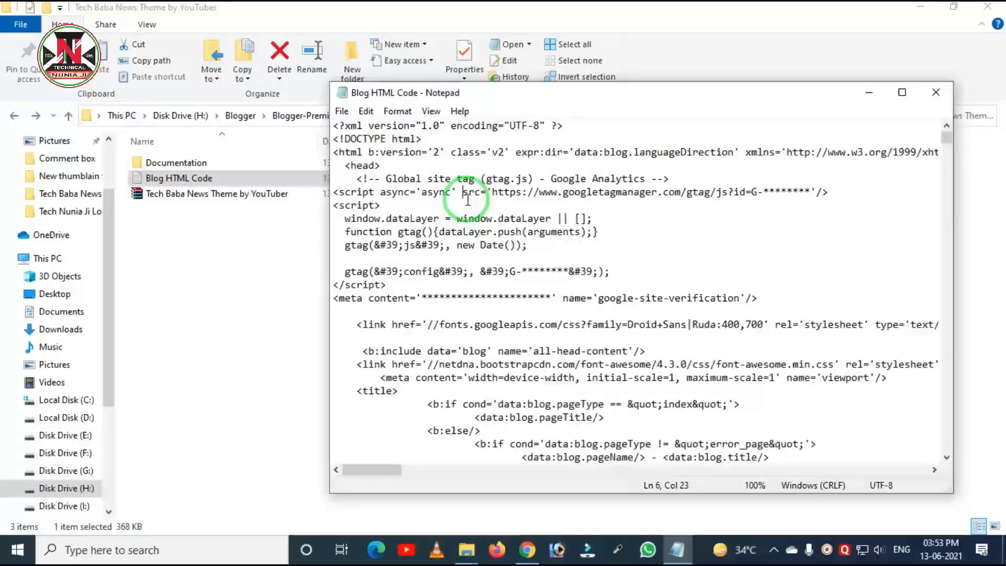
key(ctrl+a)
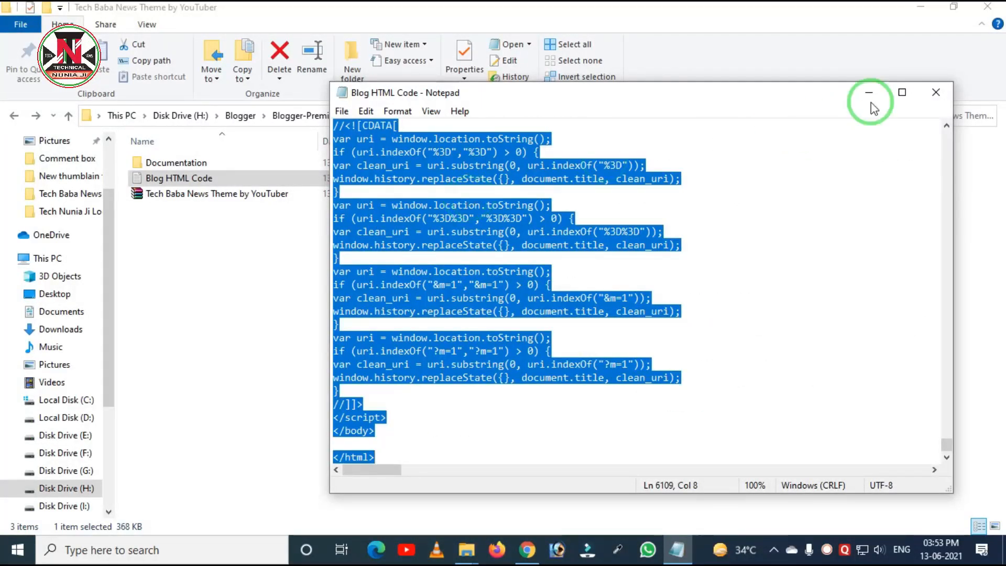
click(937, 93)
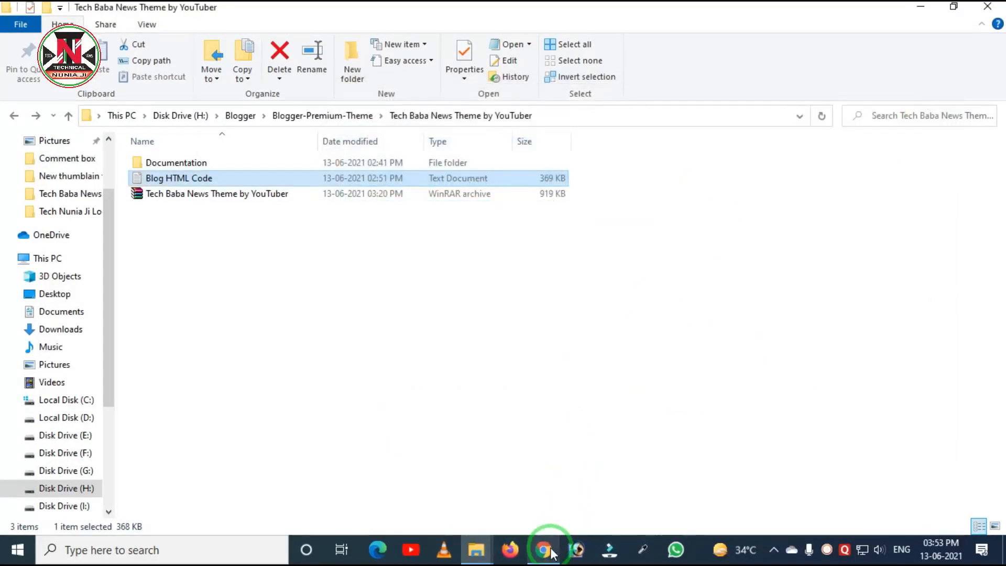
Step: Switch to Blogger in Chrome, open the Tech baba News theme's HTML for editing, and show the selection of its entire code
click(545, 549)
click(141, 13)
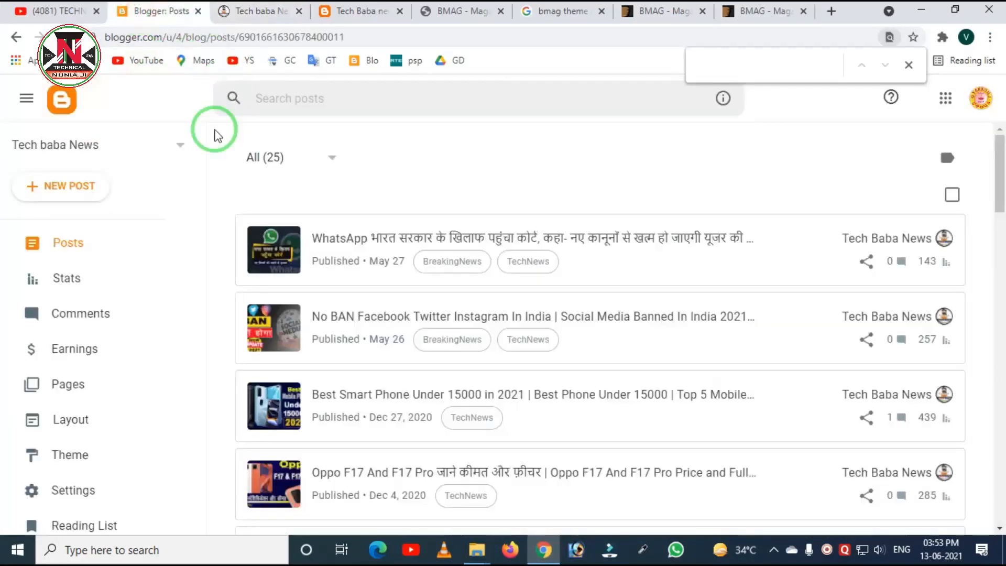
scroll(129, 180, down, 3)
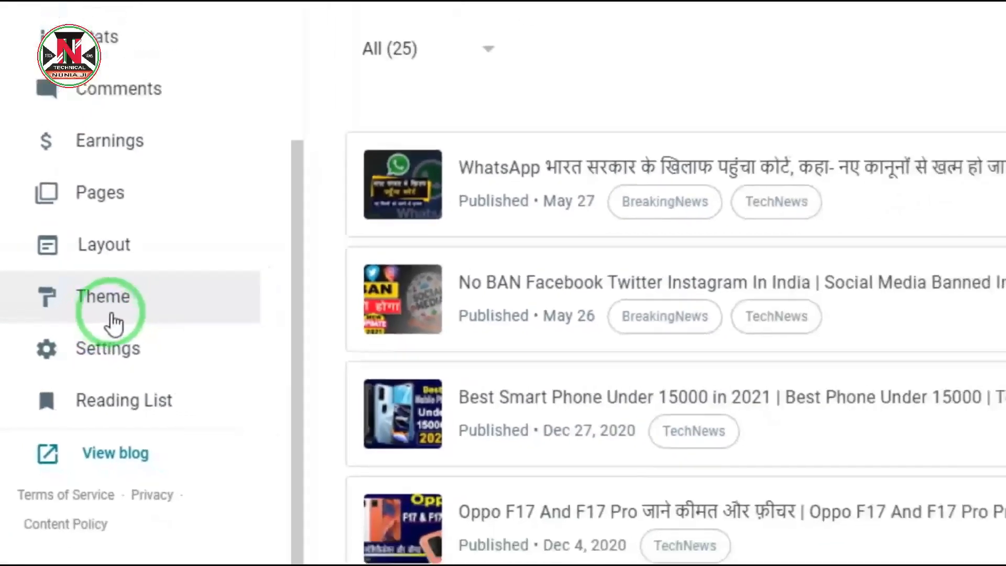
click(112, 307)
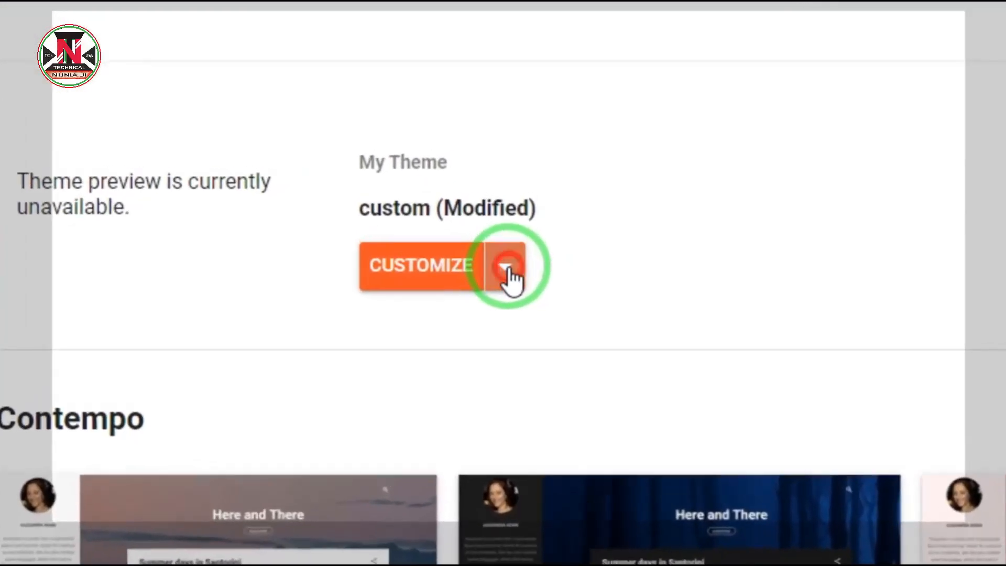
click(508, 246)
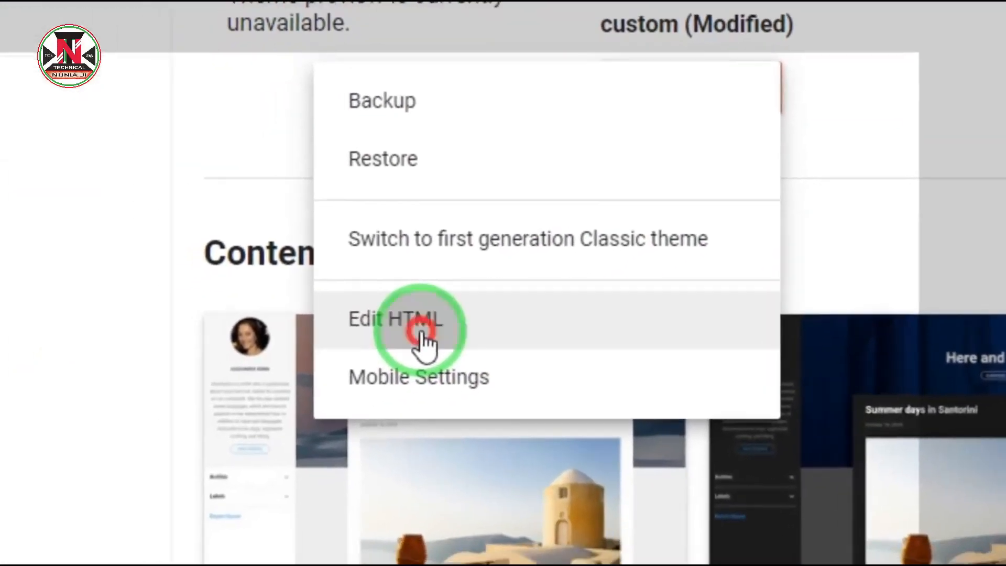
click(252, 429)
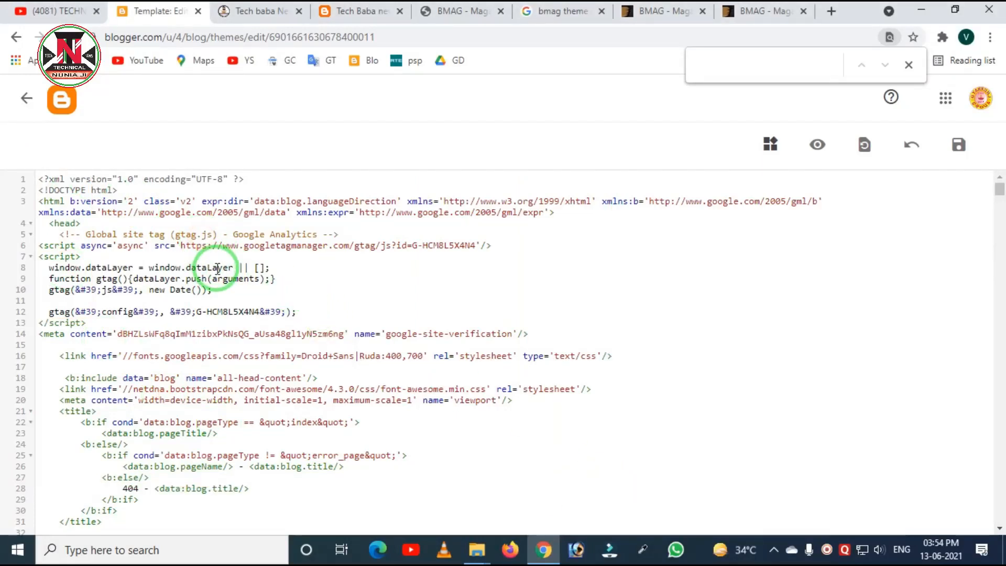
key(ctrl+a)
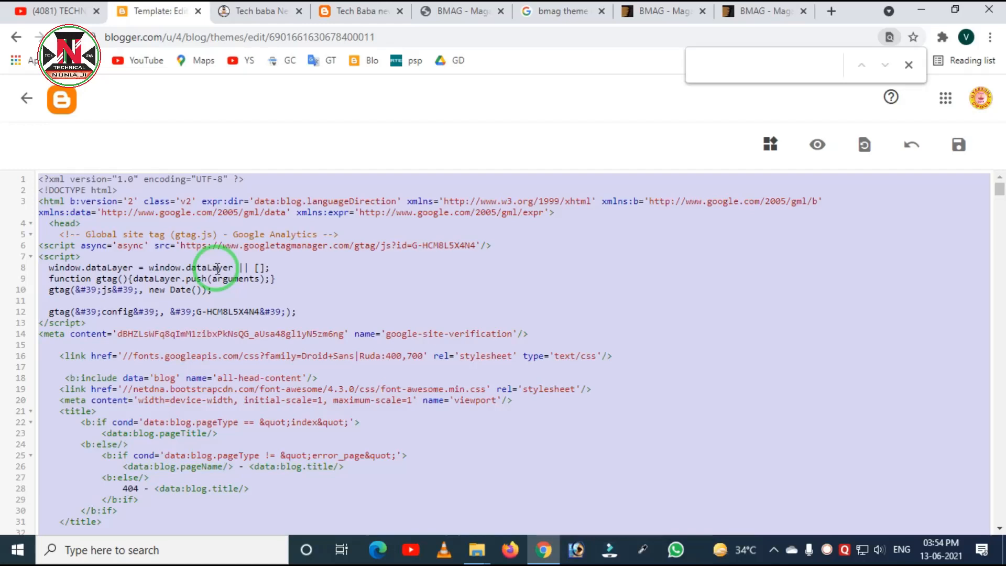
click(330, 297)
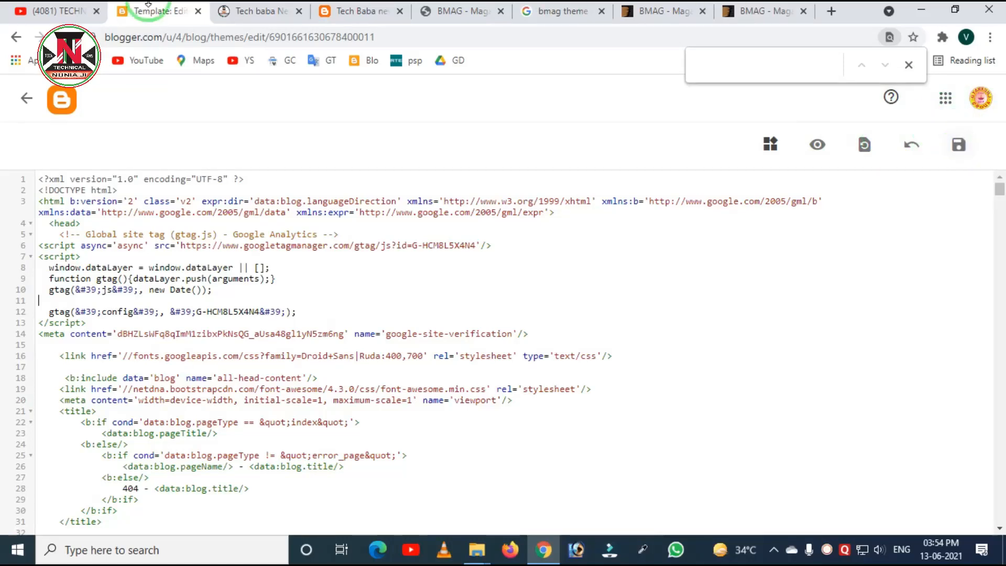
Step: Look over the Tech Baba News homepage's header, news ticker, featured posts, Tech News and Breaking News sections
click(257, 15)
click(394, 167)
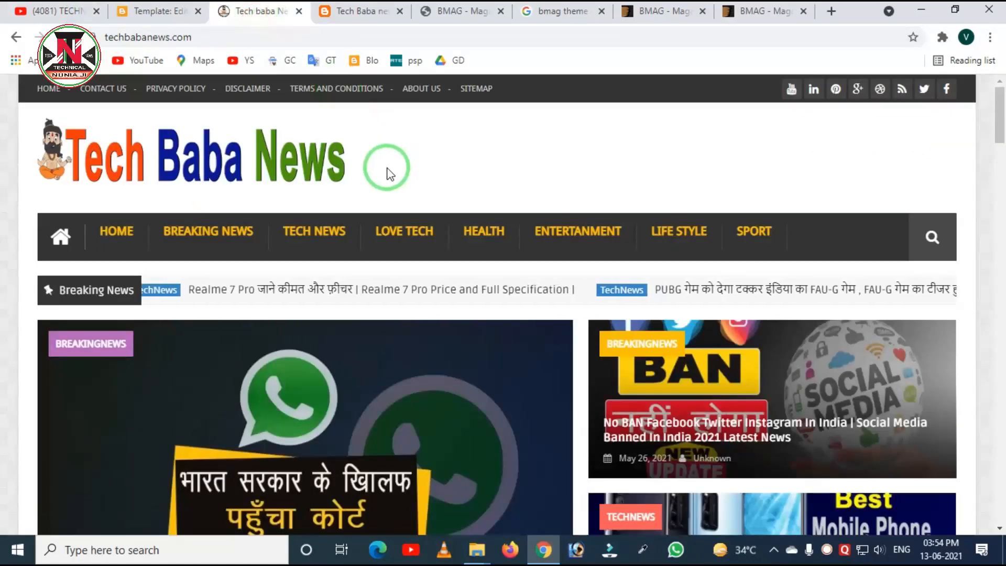
scroll(390, 171, down, 10)
scroll(647, 314, up, 10)
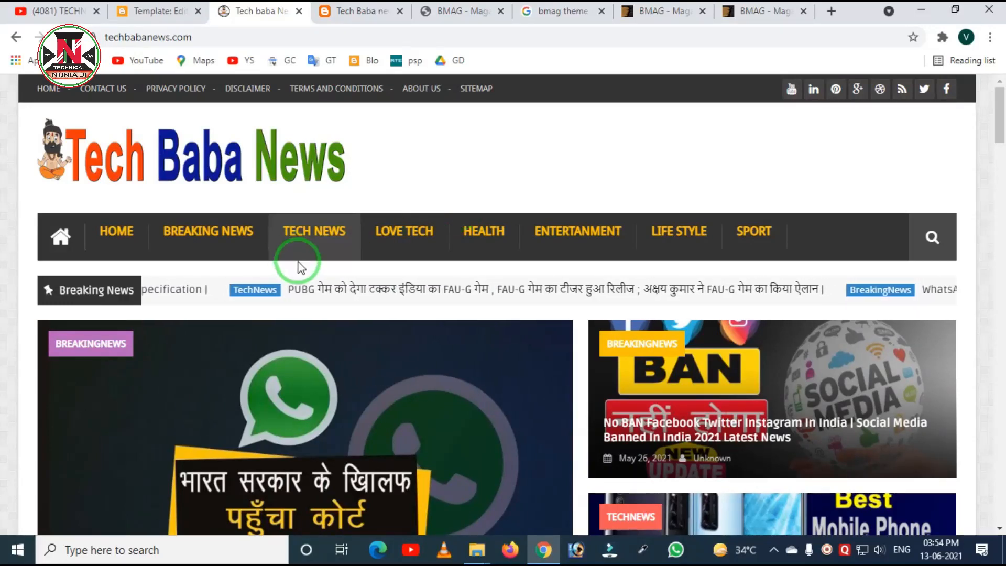
scroll(292, 263, down, 5)
scroll(278, 272, up, 5)
scroll(531, 299, down, 15)
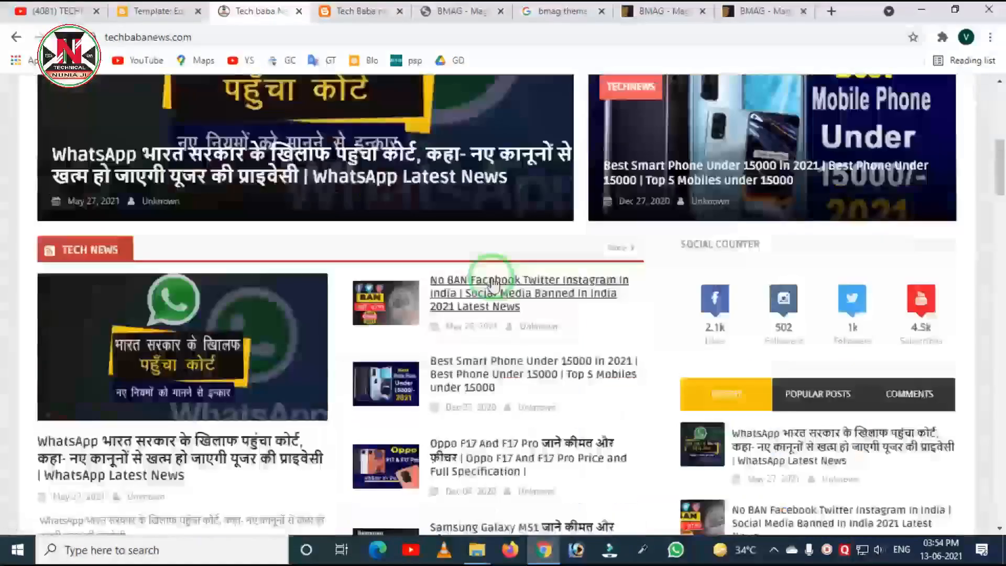
scroll(449, 270, up, 5)
scroll(399, 301, down, 5)
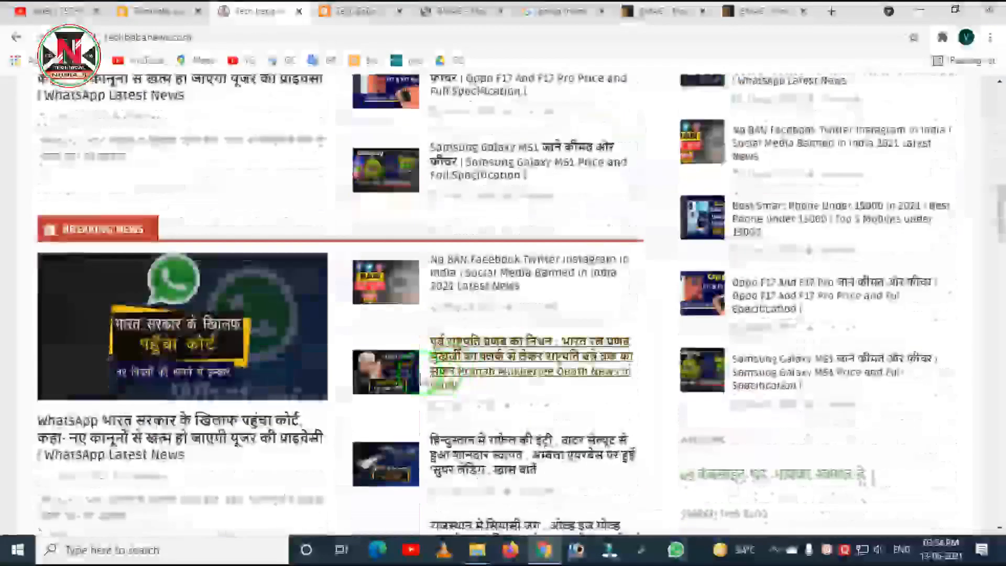
scroll(341, 349, up, 10)
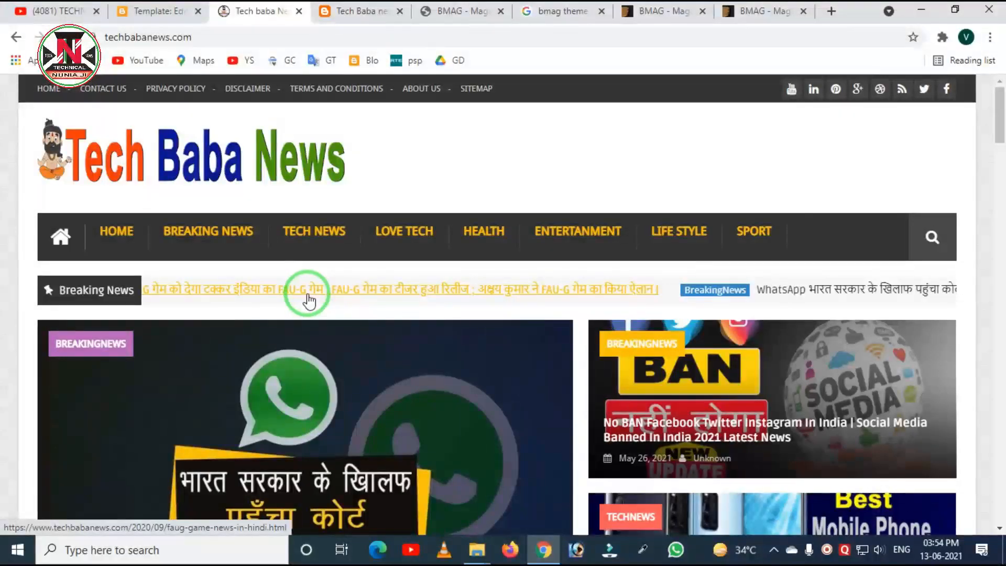
scroll(308, 302, down, 7)
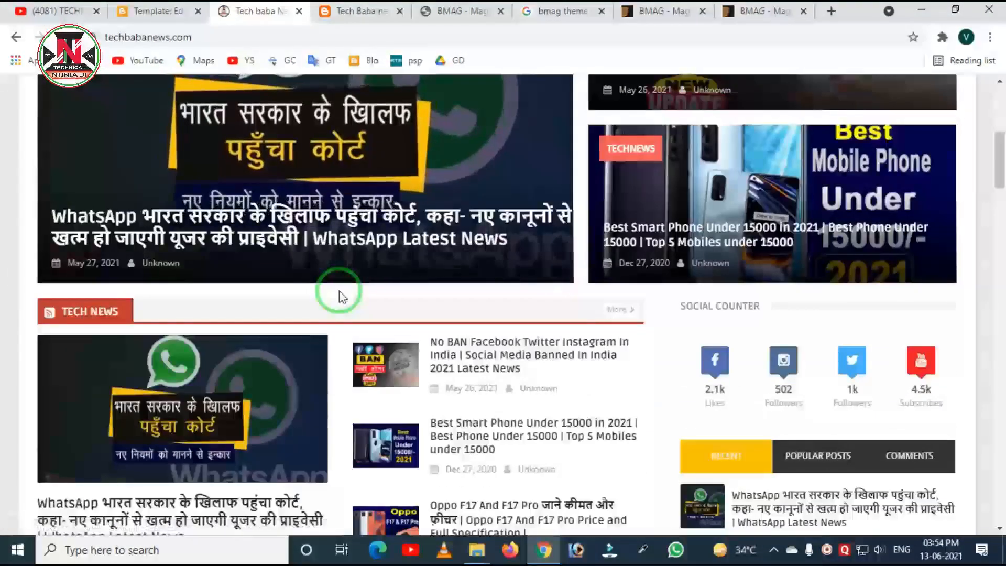
scroll(338, 291, up, 7)
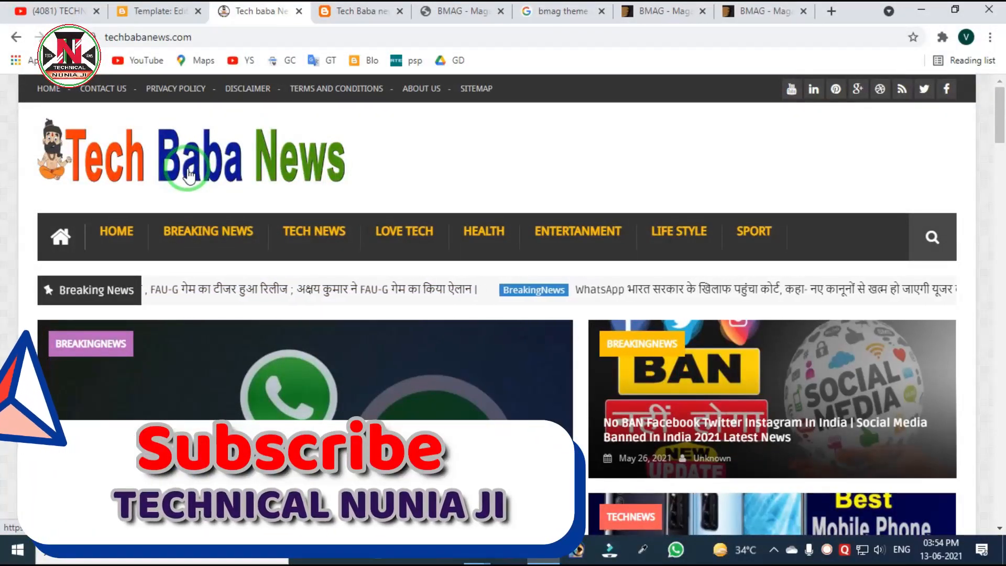
Step: Examine the copyright bar with its page links in the homepage's footer
scroll(371, 202, down, 10)
scroll(393, 234, down, 15)
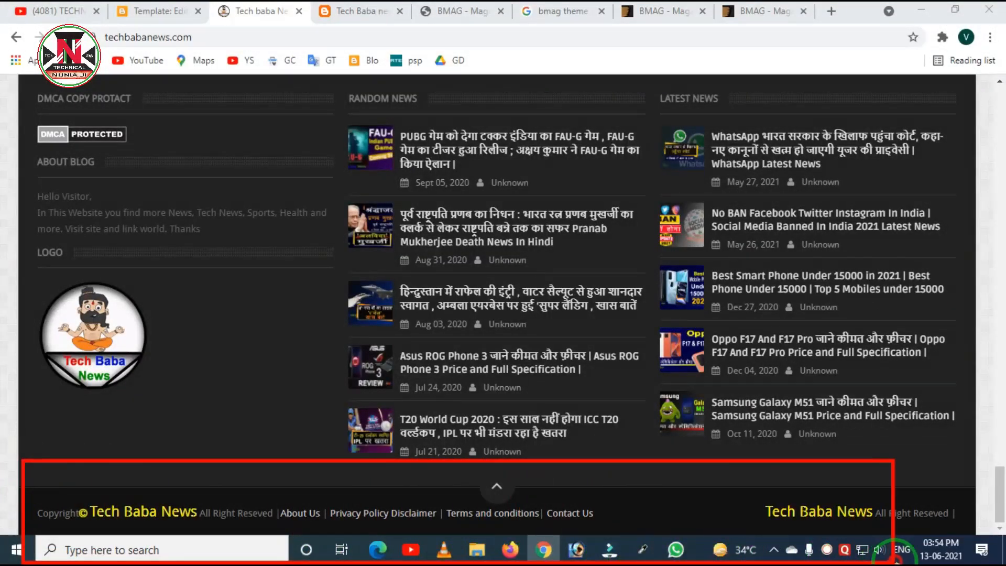
right_click(321, 499)
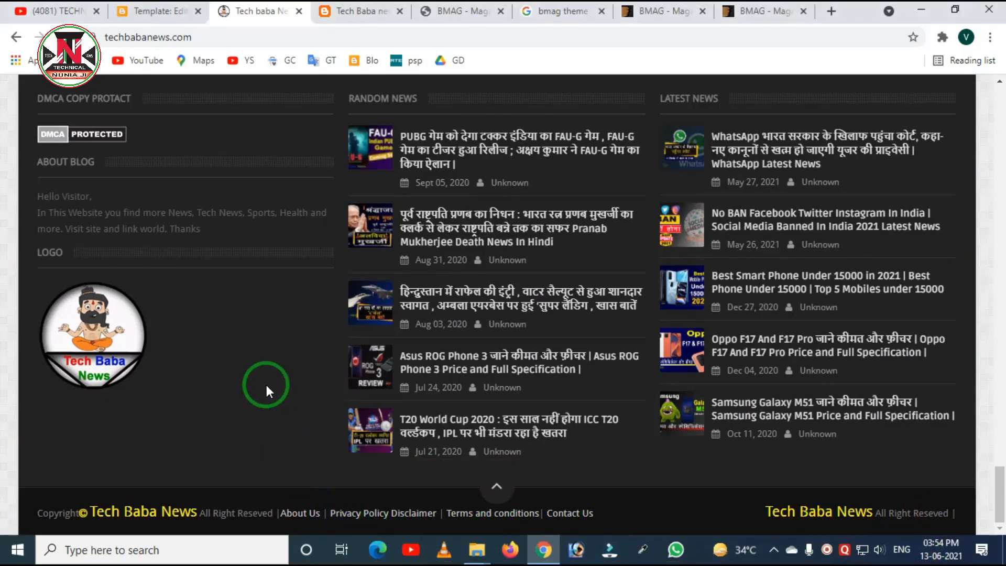
Step: Search the theme's HTML for "copyright" and go to the footer's Copyrights block
click(145, 15)
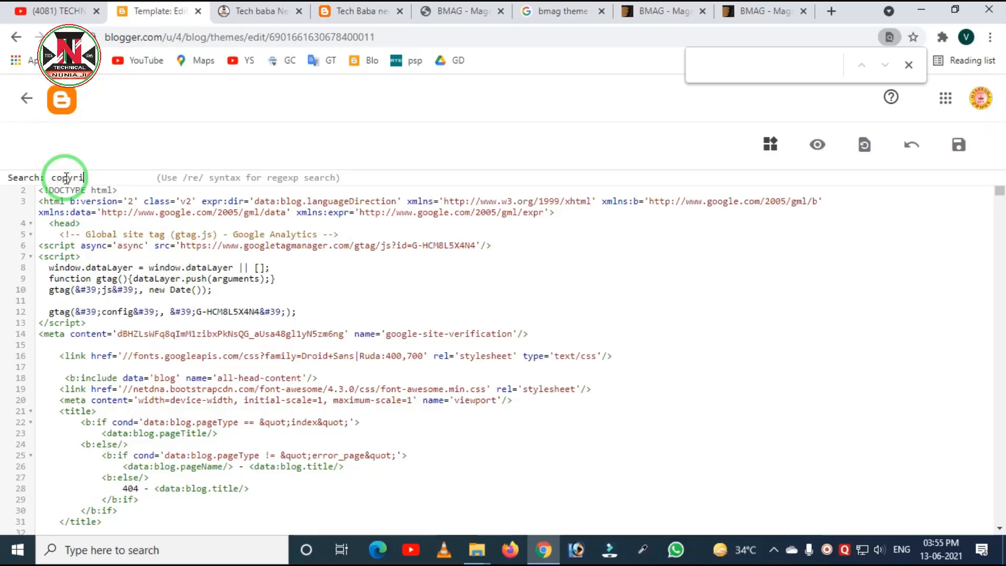
key(Return)
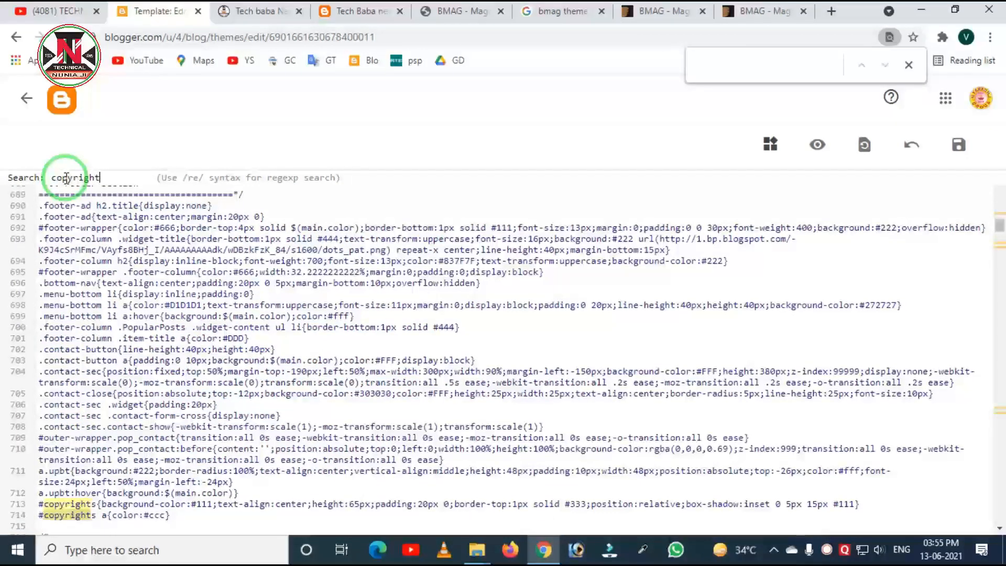
key(Return)
key(Return)
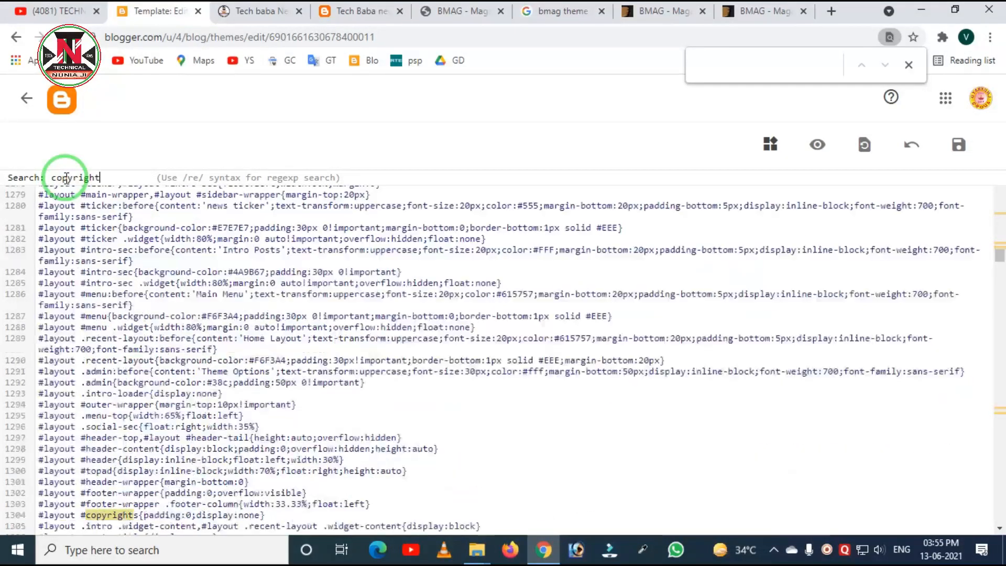
key(Return)
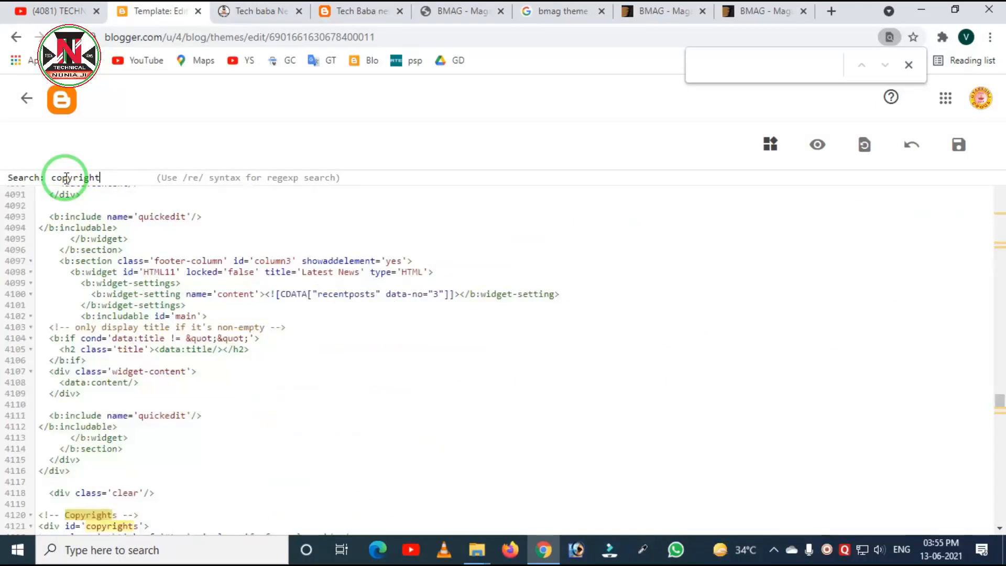
scroll(192, 243, down, 4)
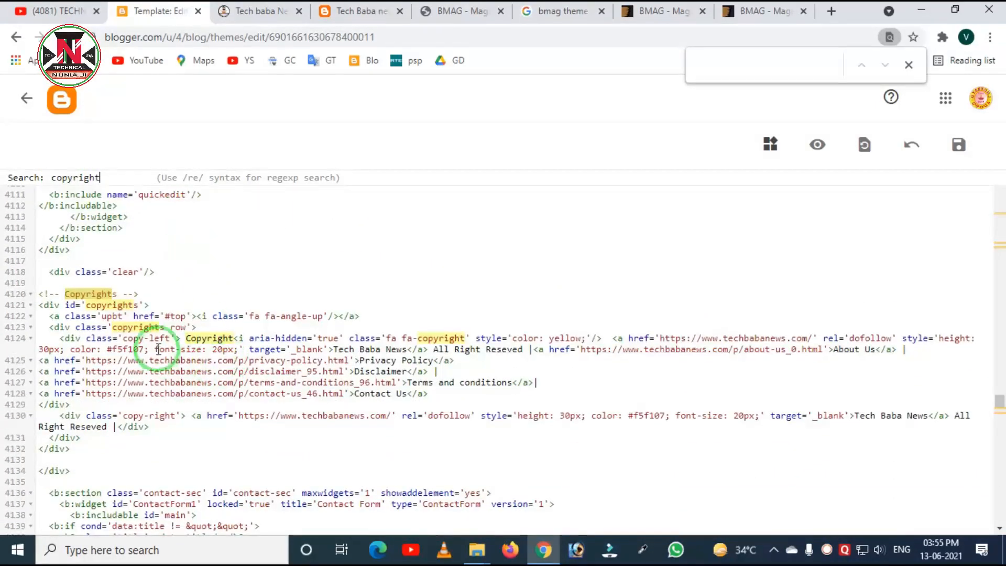
Step: Examine the site name and page links in the Copyrights block and compare them with the footer of the live site
drag(38, 264, 705, 460)
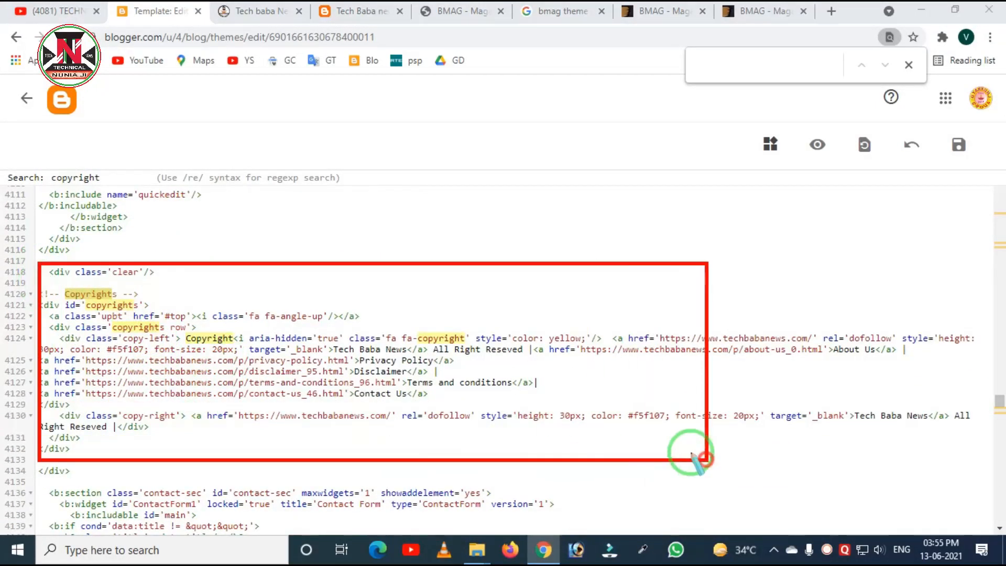
right_click(412, 412)
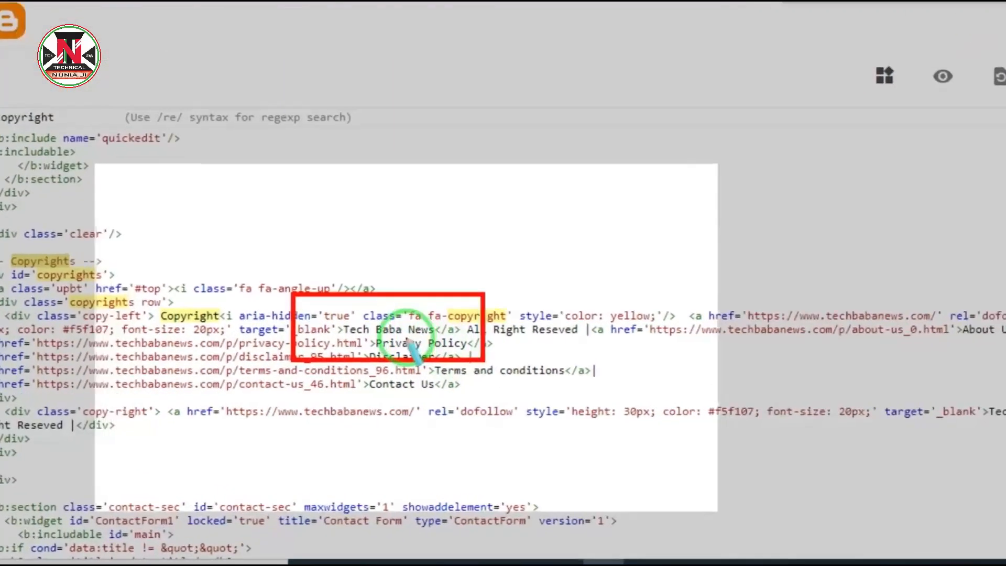
right_click(401, 355)
drag(326, 334, 409, 373)
right_click(529, 321)
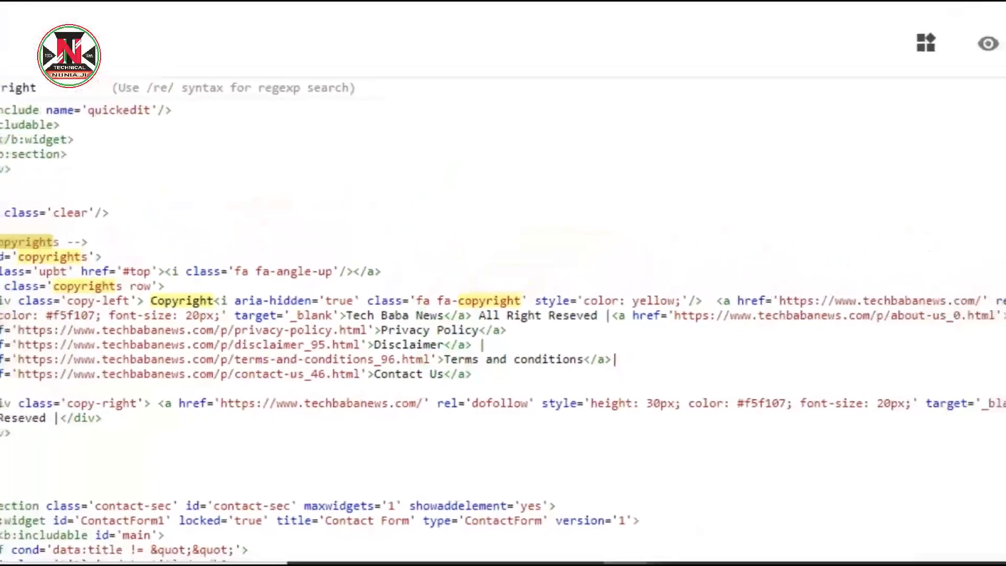
click(261, 5)
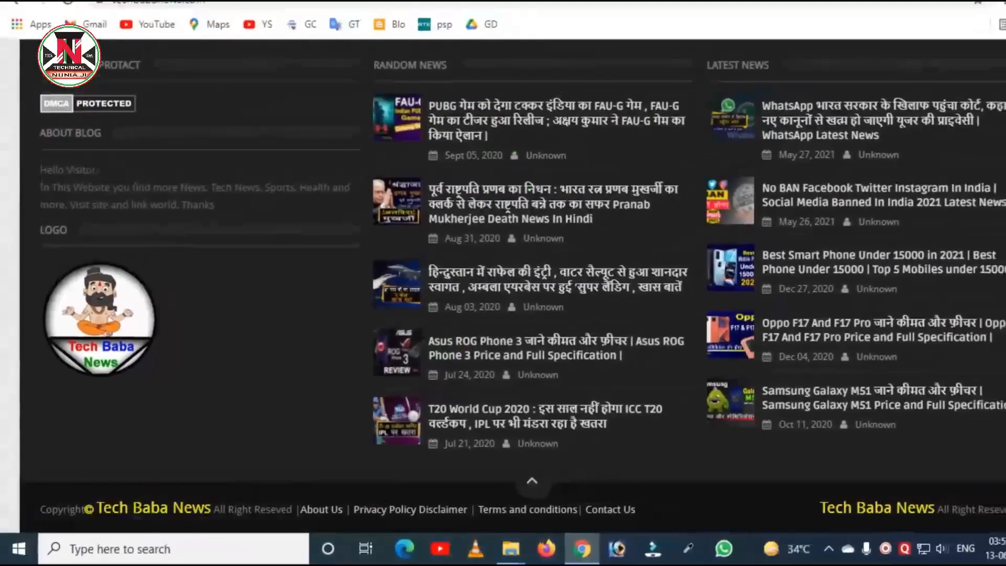
click(160, 5)
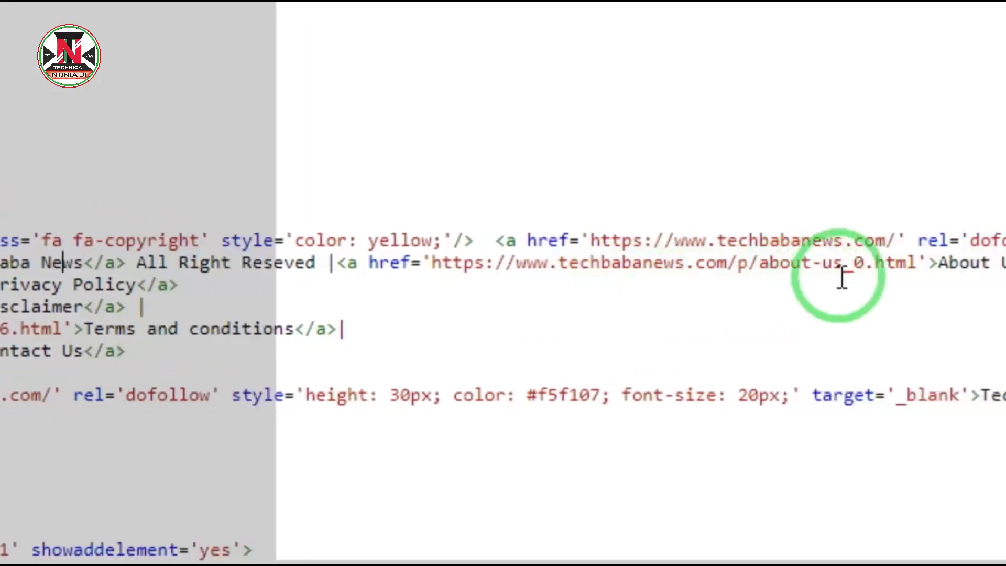
Step: Examine the About Us and Privacy Policy page URLs in the theme's Copyrights block, comparing them with the live site's footer
drag(799, 268, 286, 278)
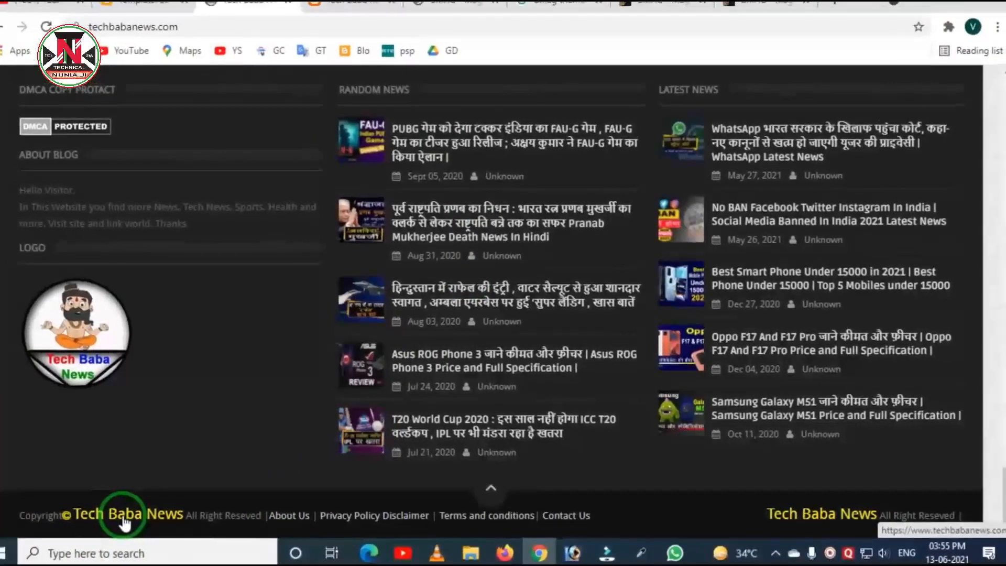
click(140, 10)
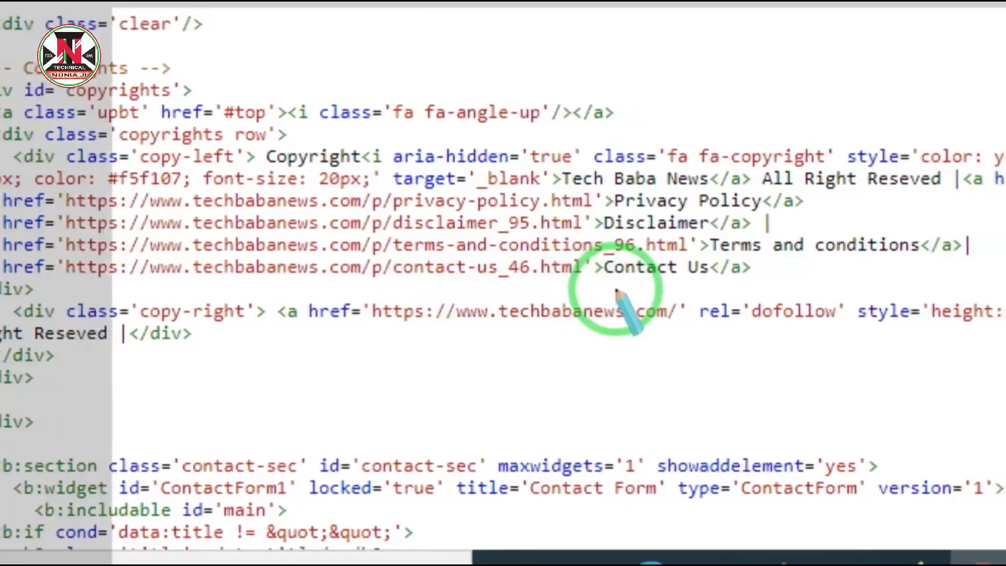
drag(502, 203, 212, 205)
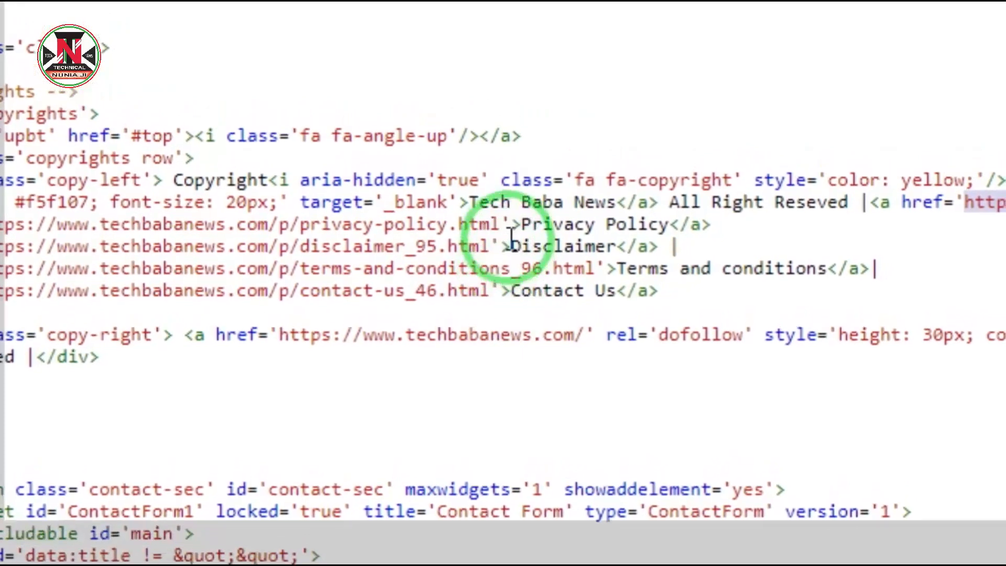
drag(281, 276, 46, 273)
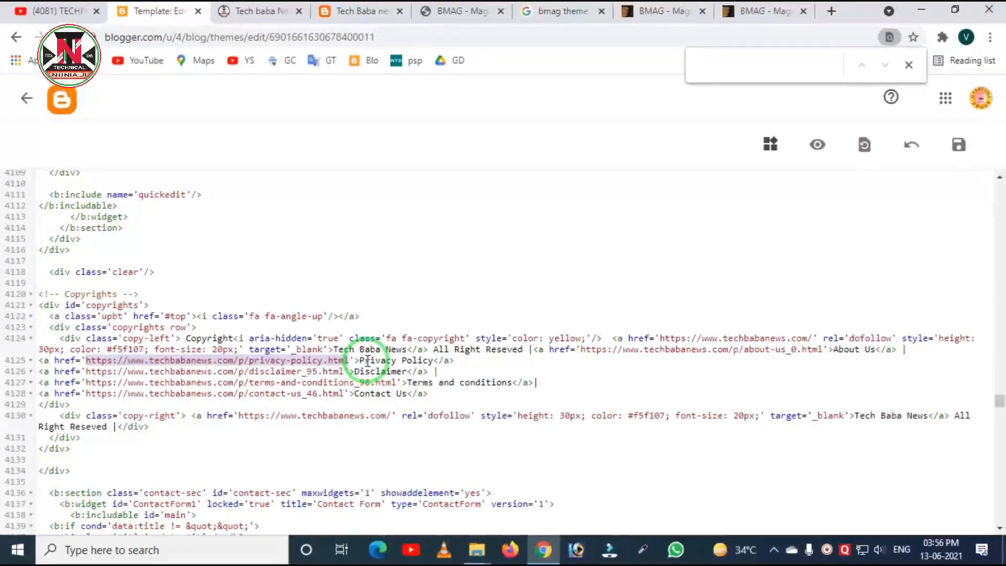
Step: Leave the theme's HTML editor, open the blog's Layout page and look over its gadget sections
click(249, 16)
scroll(755, 288, up, 15)
scroll(755, 293, up, 8)
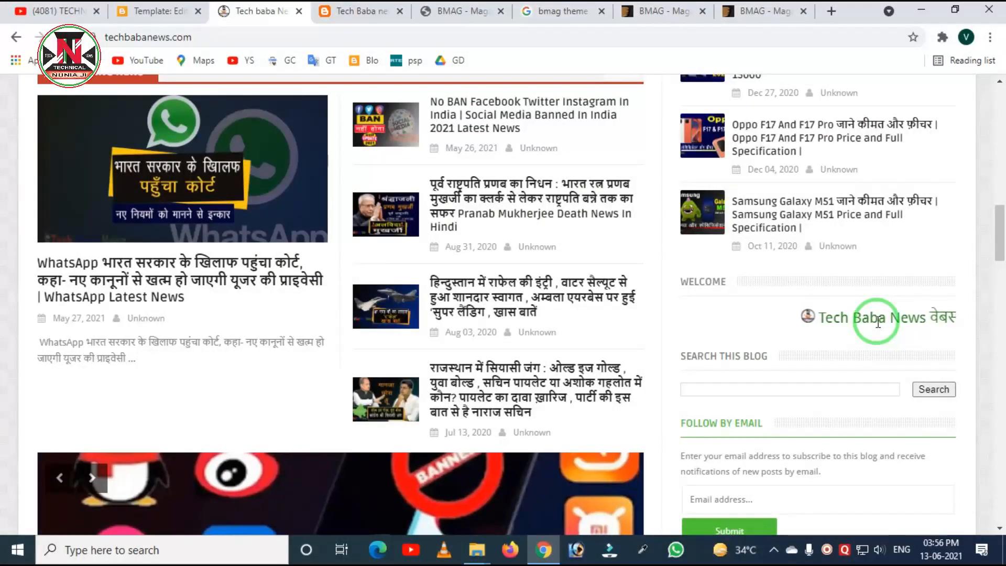
click(148, 15)
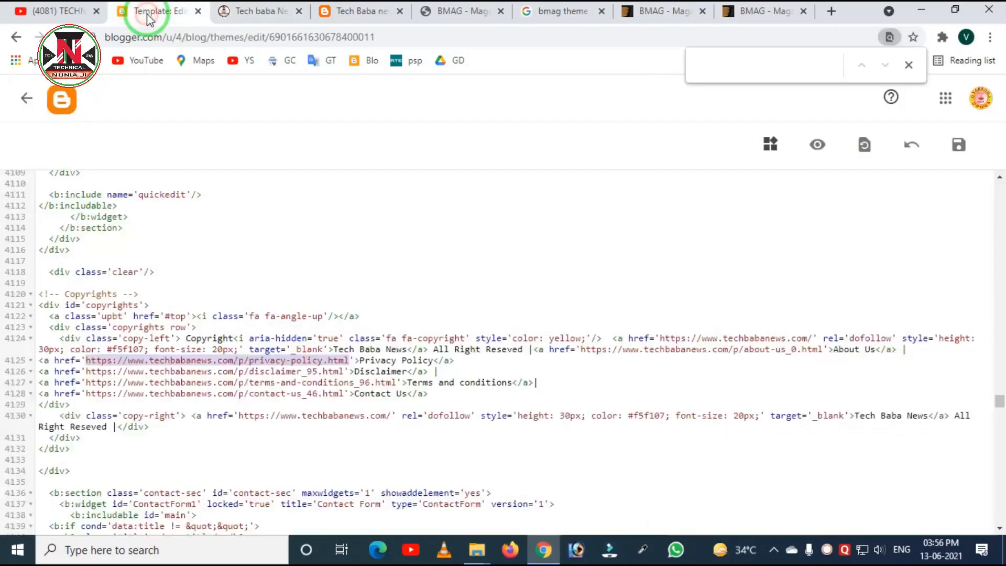
click(29, 100)
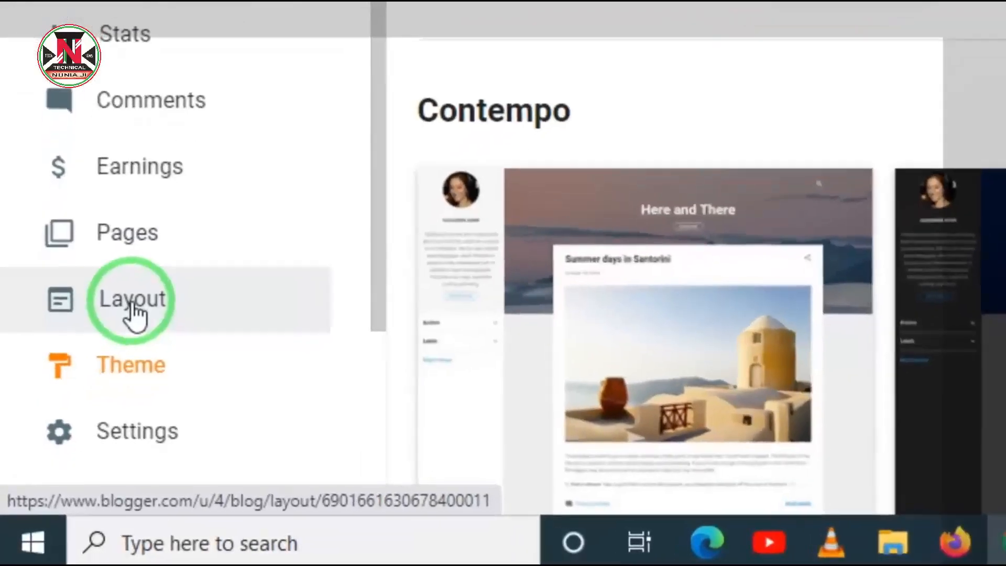
click(127, 317)
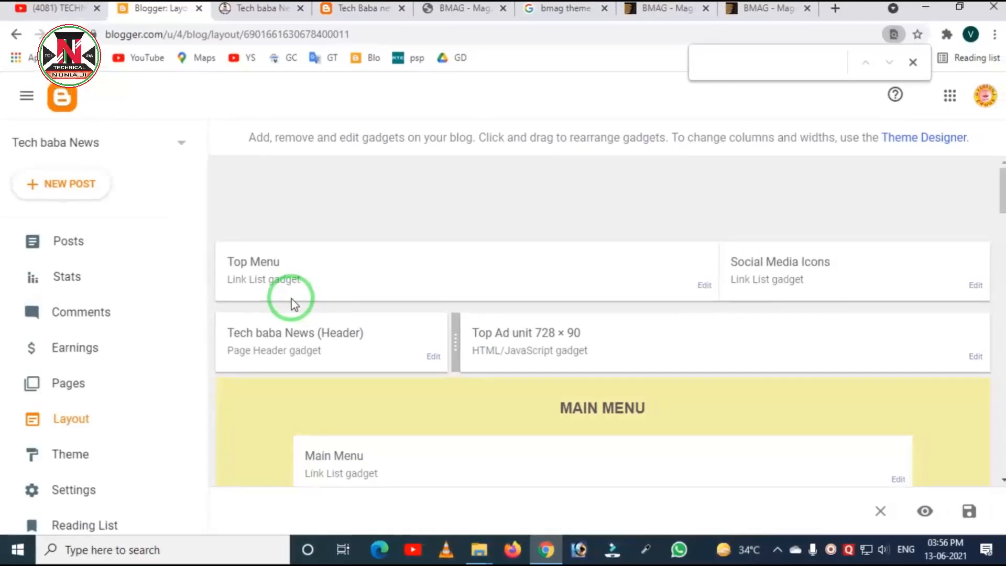
scroll(487, 291, down, 5)
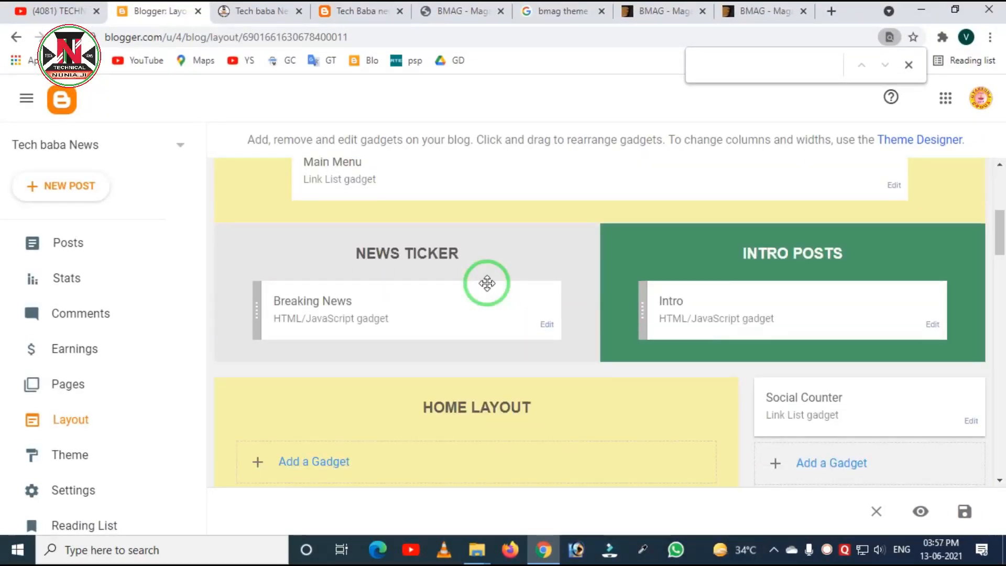
scroll(487, 283, up, 5)
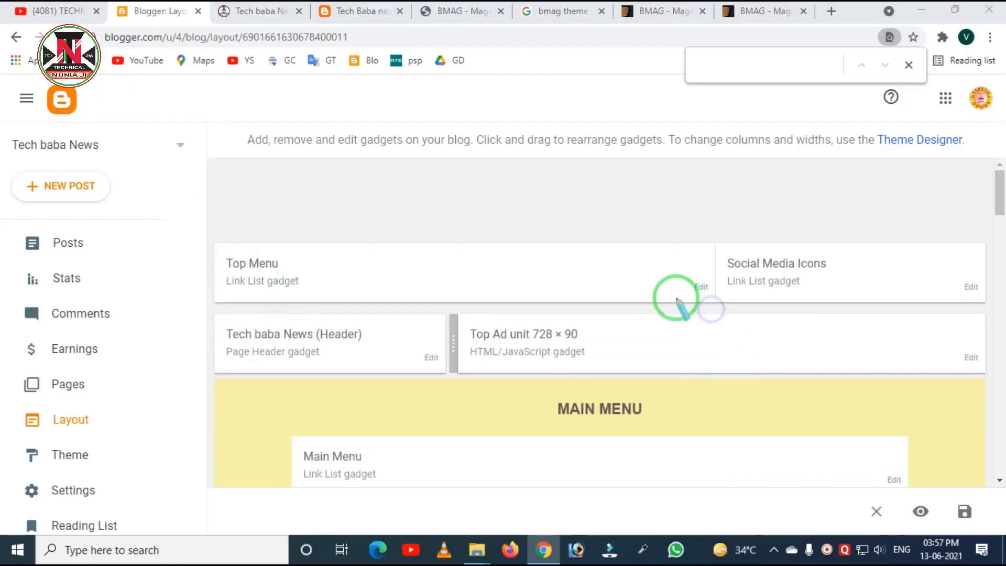
Step: Compare the live site's top bar with the links configured in the Top Menu gadget, and close the gadget without saving
click(240, 11)
scroll(247, 168, up, 10)
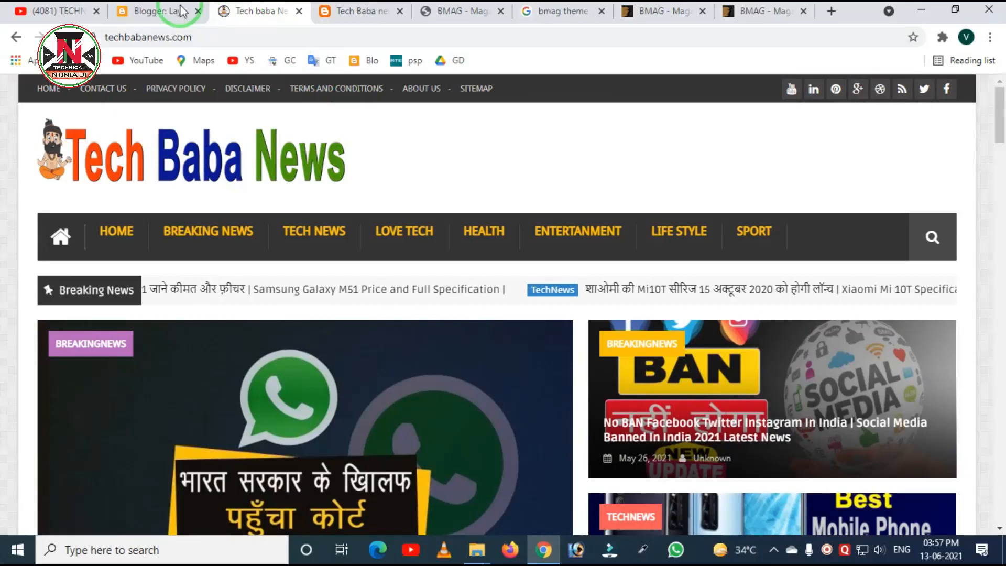
click(157, 15)
click(697, 288)
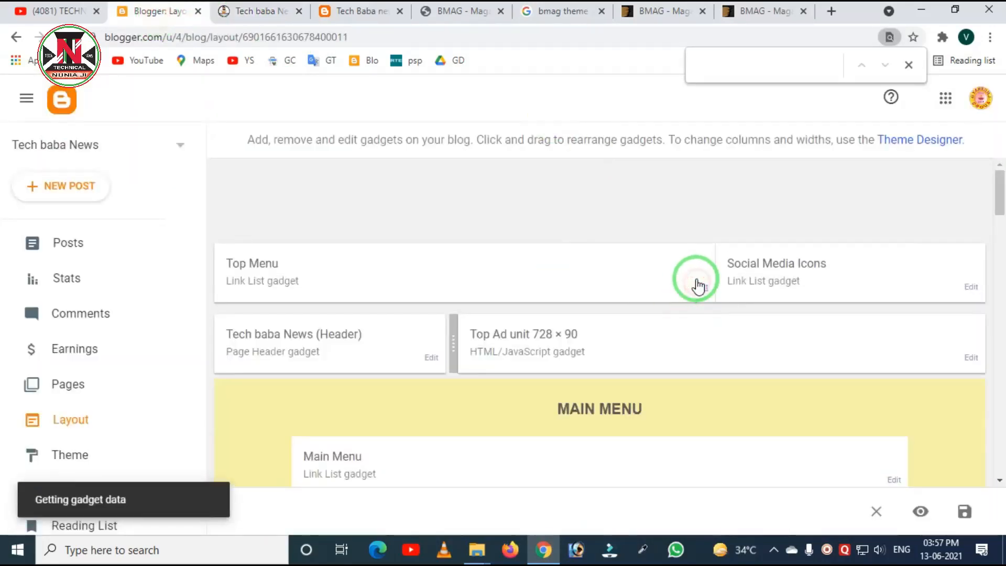
scroll(428, 286, down, 1)
scroll(431, 294, down, 8)
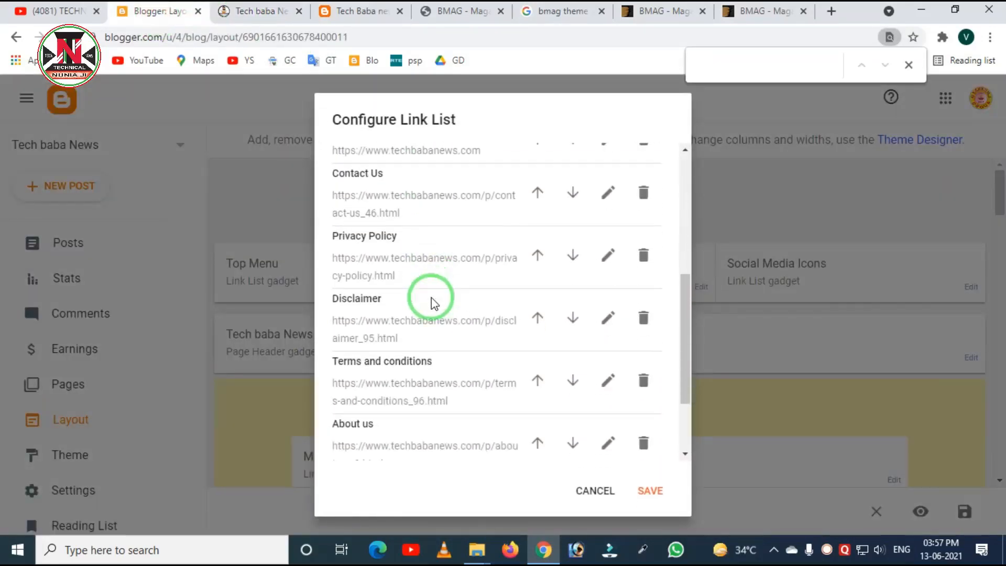
scroll(512, 355, up, 9)
scroll(481, 391, down, 4)
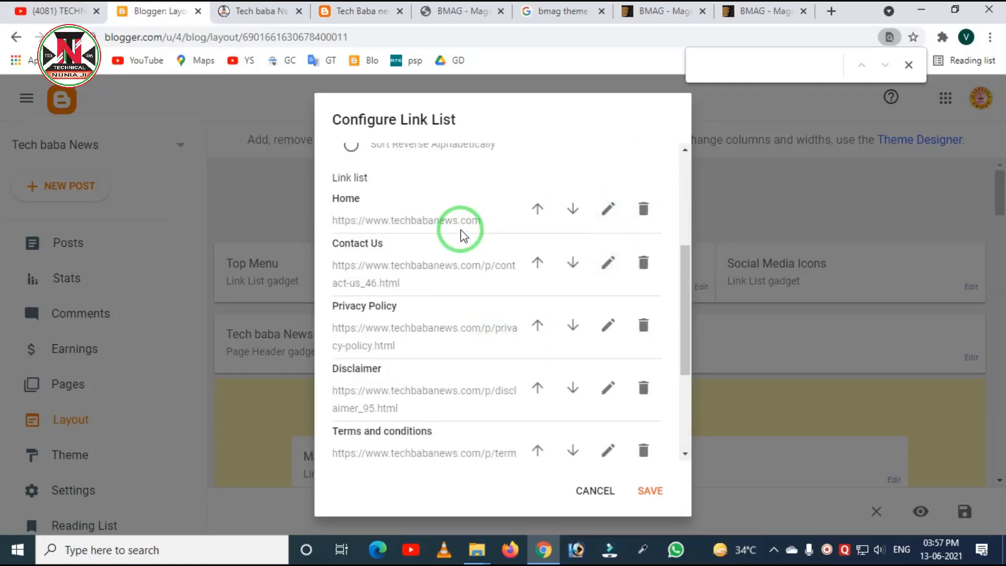
click(596, 491)
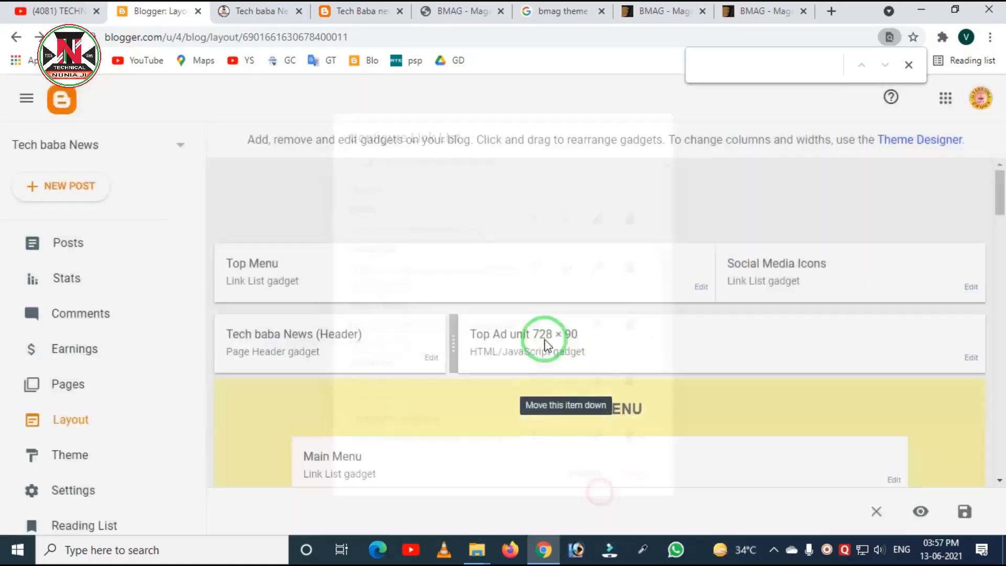
Step: Examine the main navigation bar on the live site and the matching link list in the Main Menu gadget
click(259, 13)
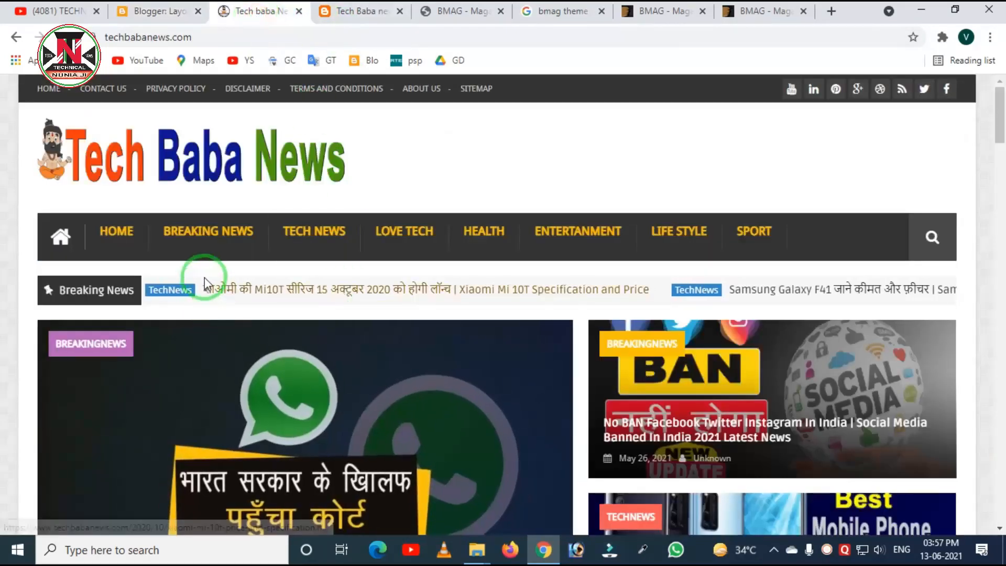
drag(60, 223, 831, 289)
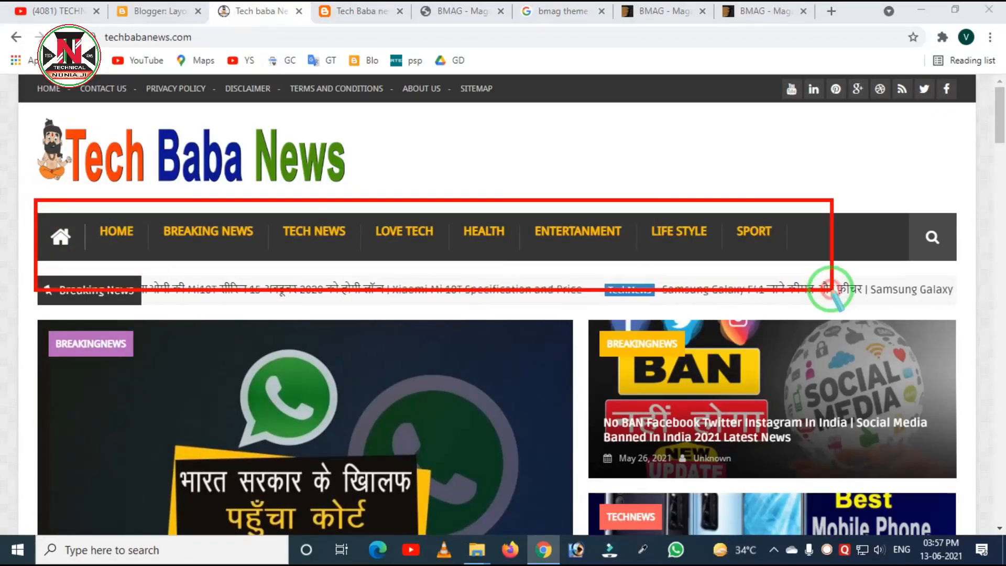
key(Escape)
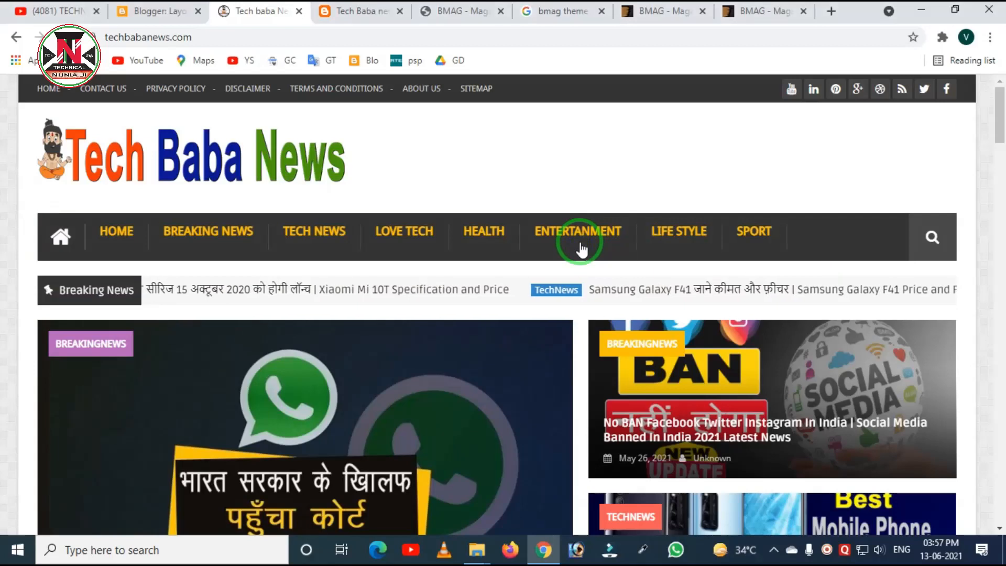
click(162, 13)
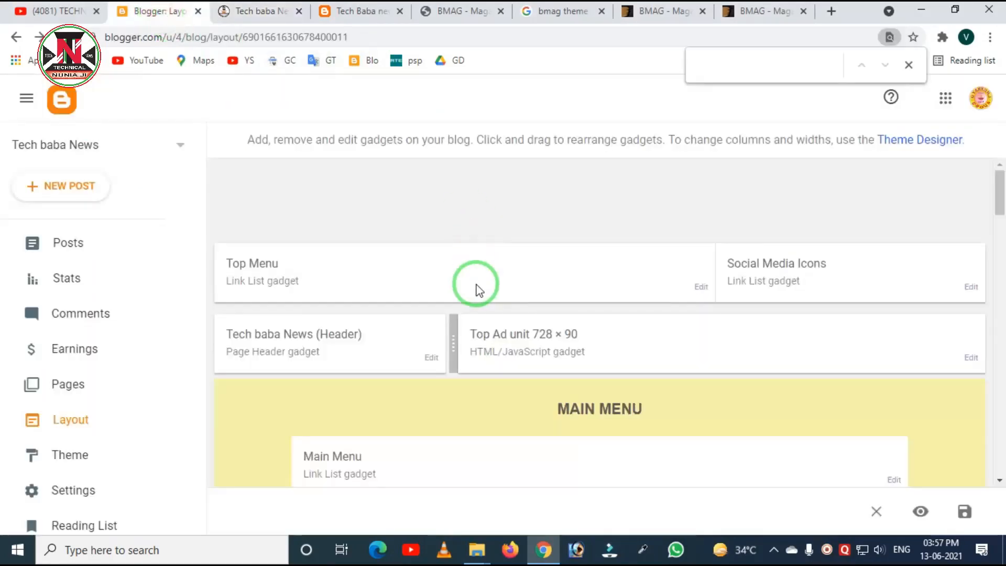
scroll(433, 296, down, 3)
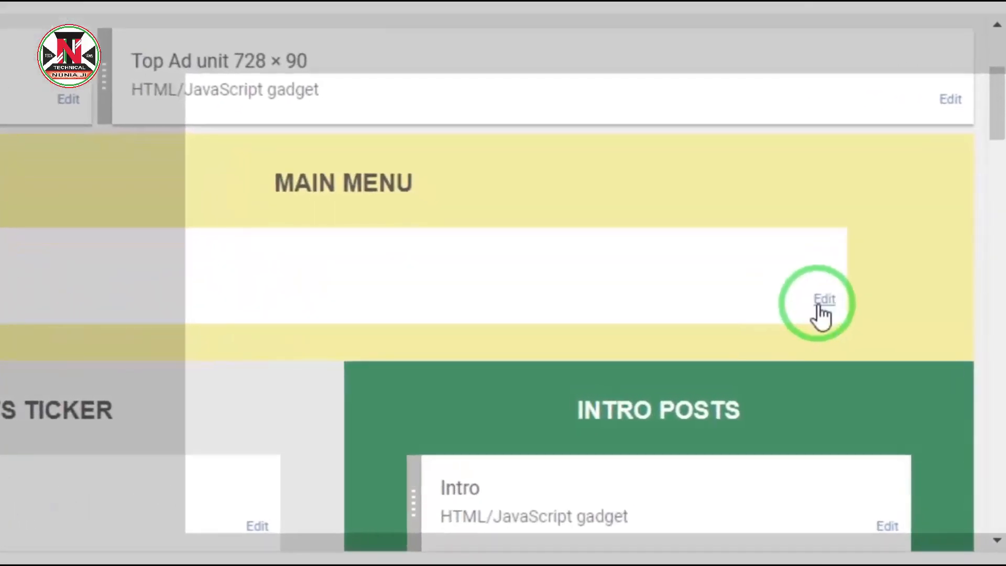
click(890, 334)
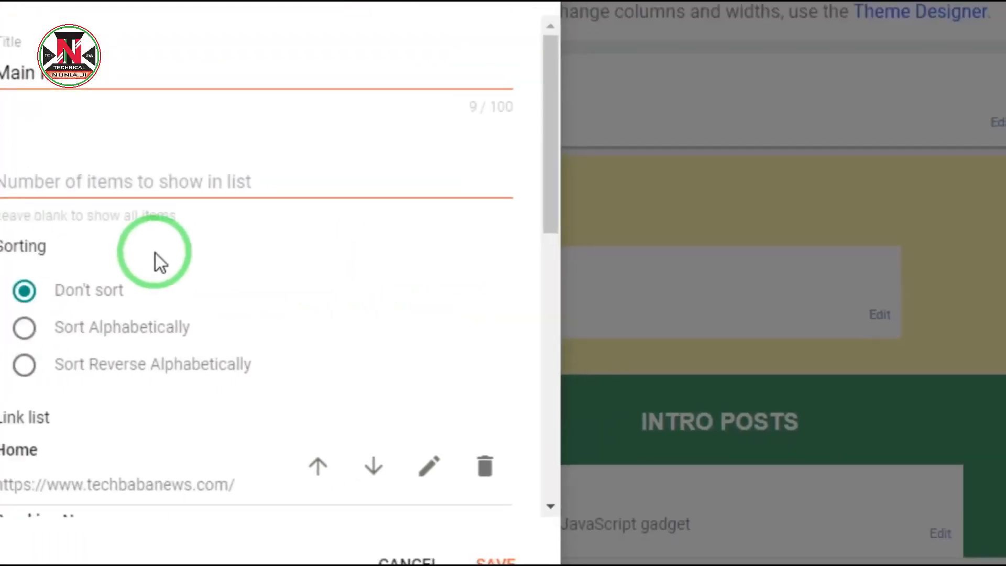
scroll(158, 257, down, 5)
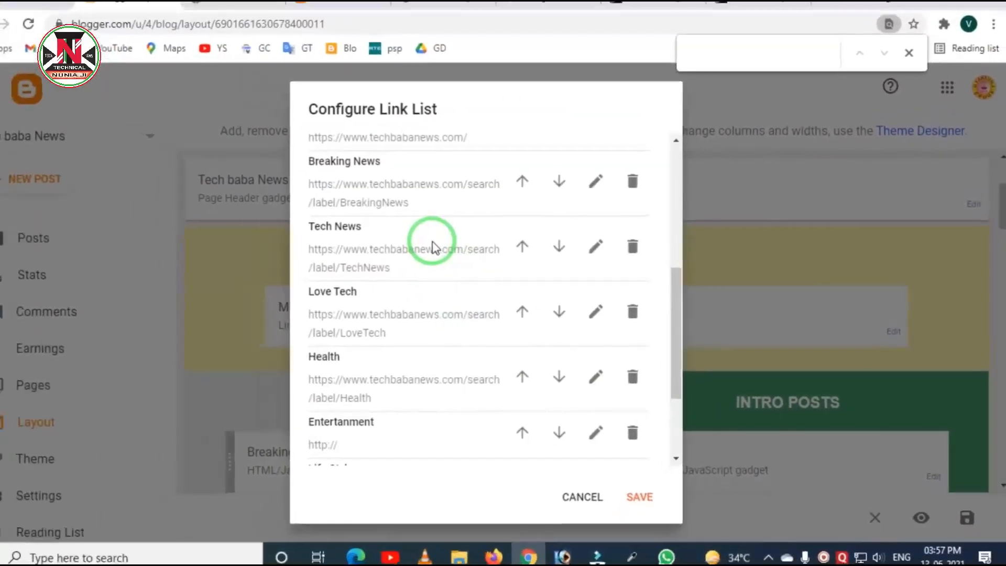
scroll(433, 247, down, 3)
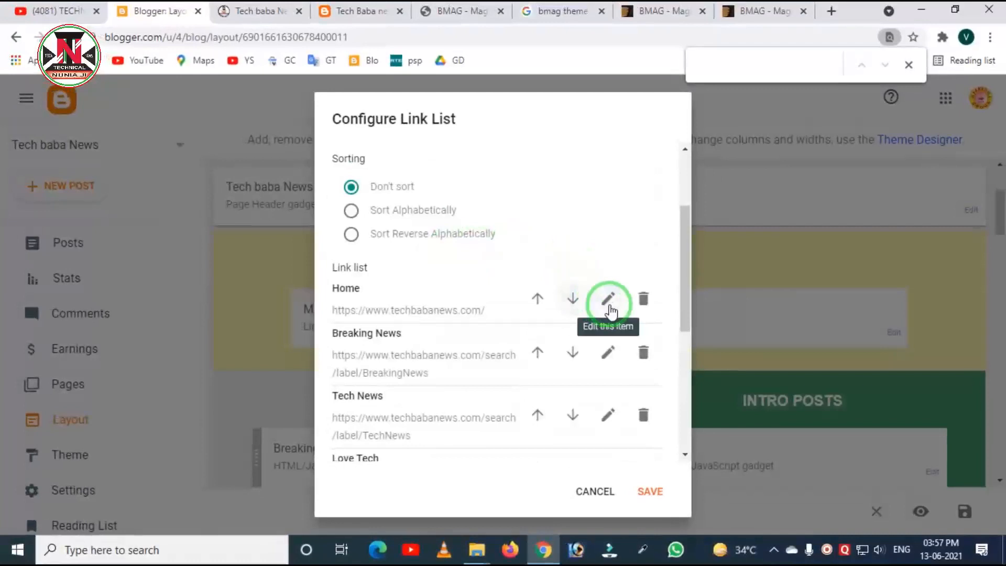
Step: Inspect the site name and URL fields of the Main Menu's Home link, and close the gadget without saving
click(608, 304)
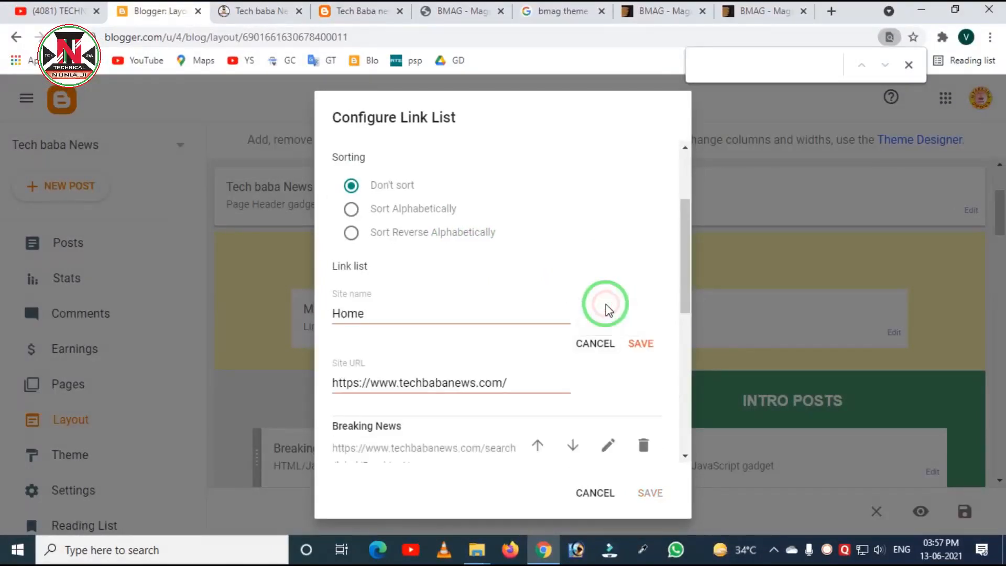
drag(383, 313, 321, 312)
scroll(404, 307, down, 1)
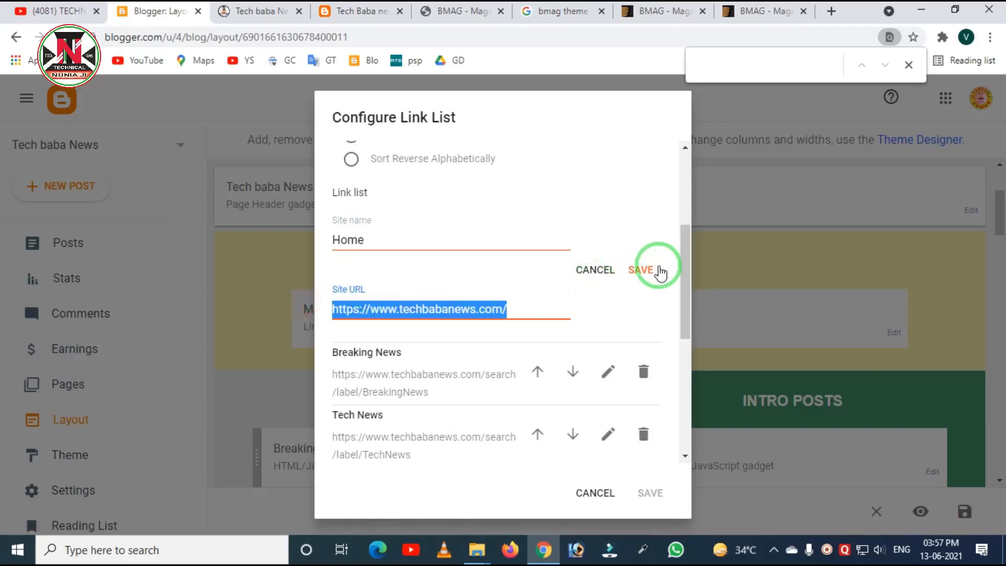
click(597, 271)
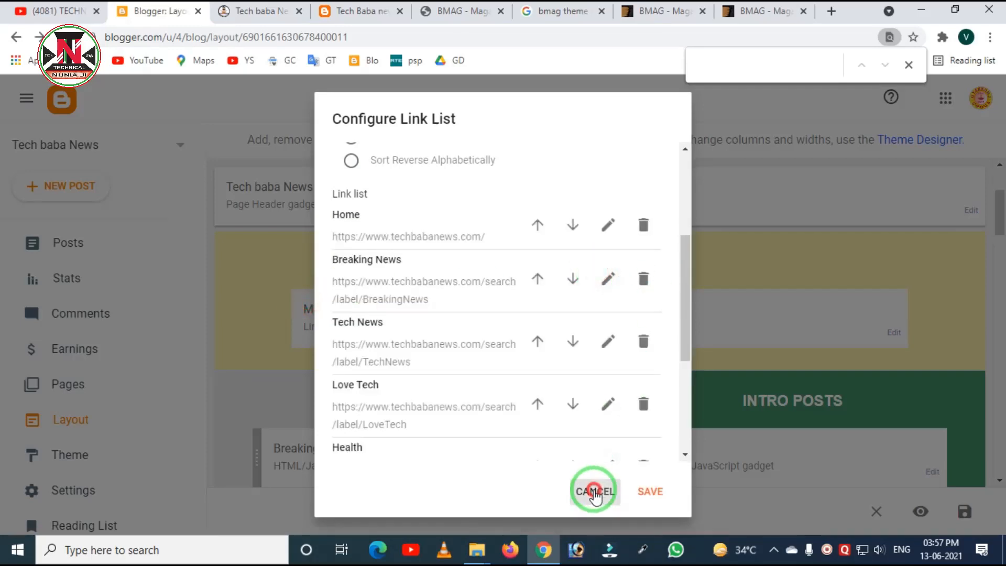
click(595, 492)
Step: Inspect the title and content label of the News Ticker's Breaking News gadget, and close it without changes
click(257, 11)
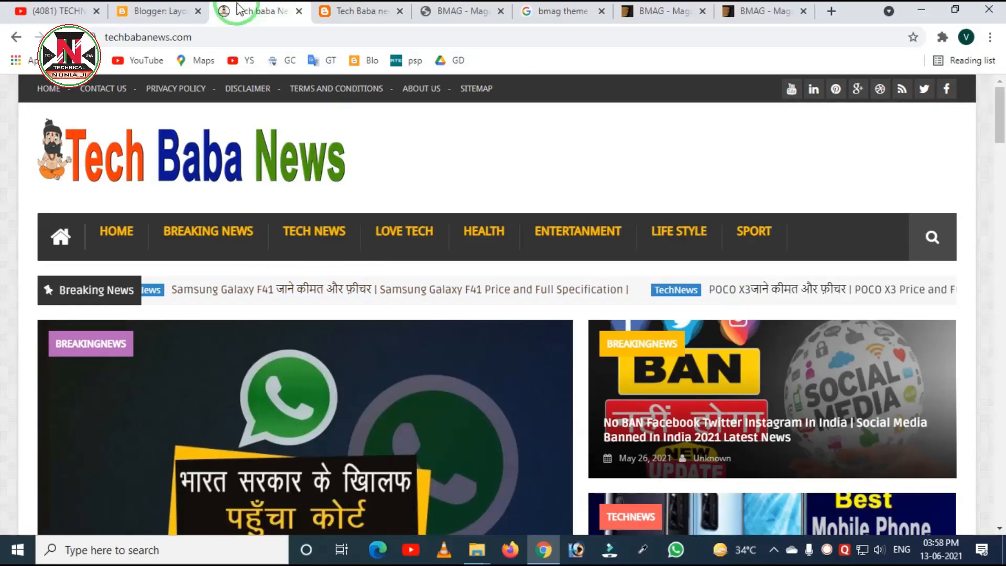
click(160, 12)
scroll(437, 293, down, 3)
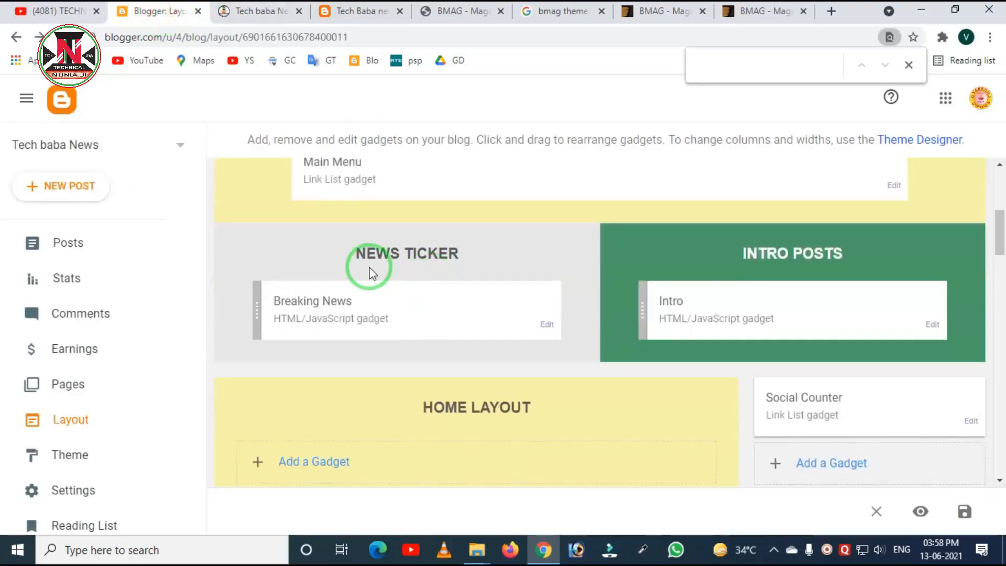
drag(322, 212, 549, 309)
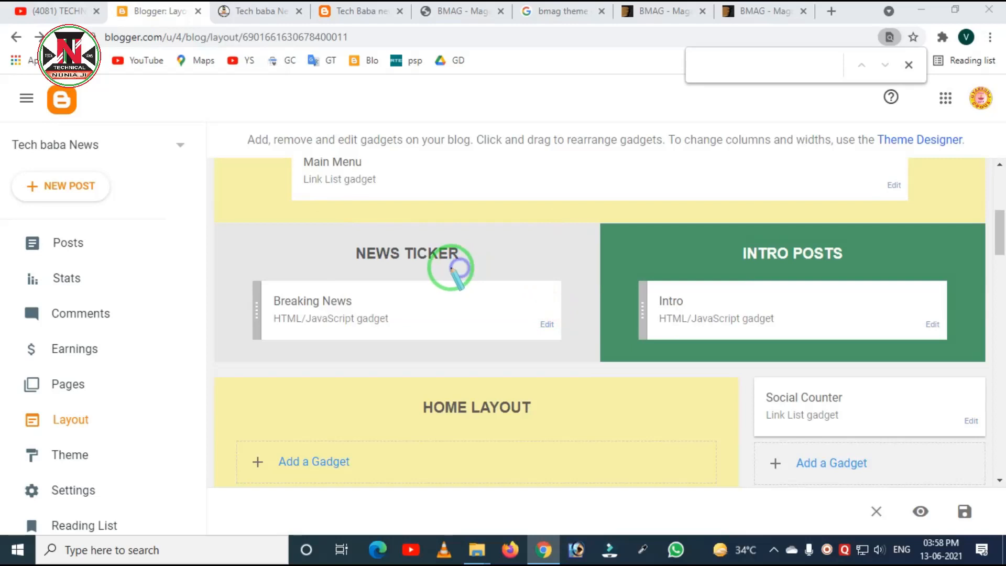
click(546, 326)
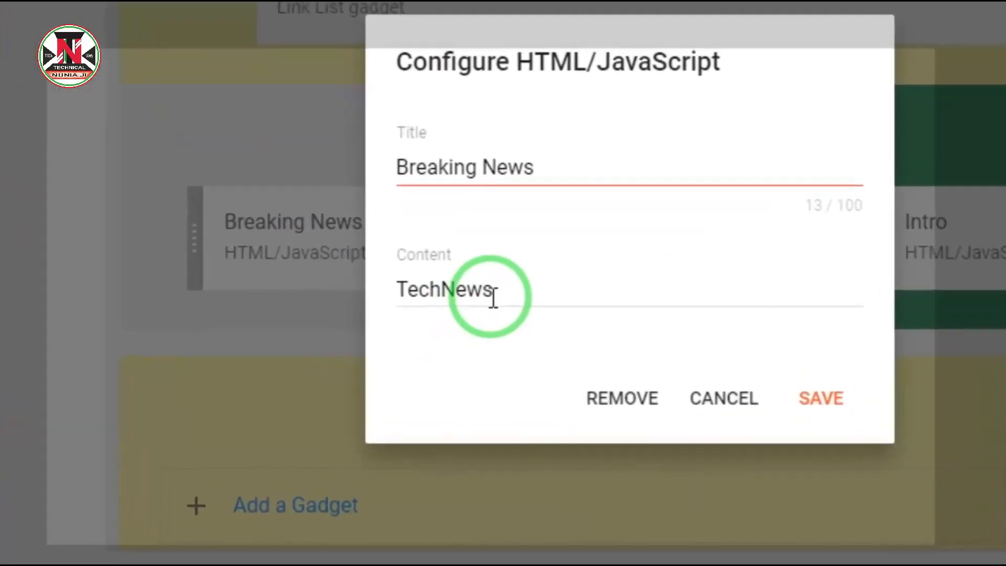
drag(493, 294, 388, 300)
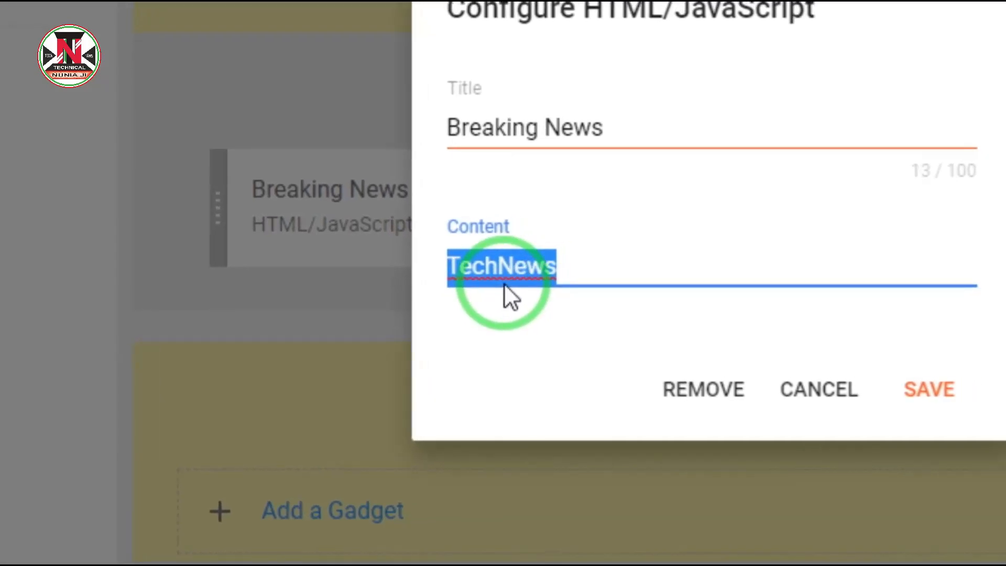
click(571, 264)
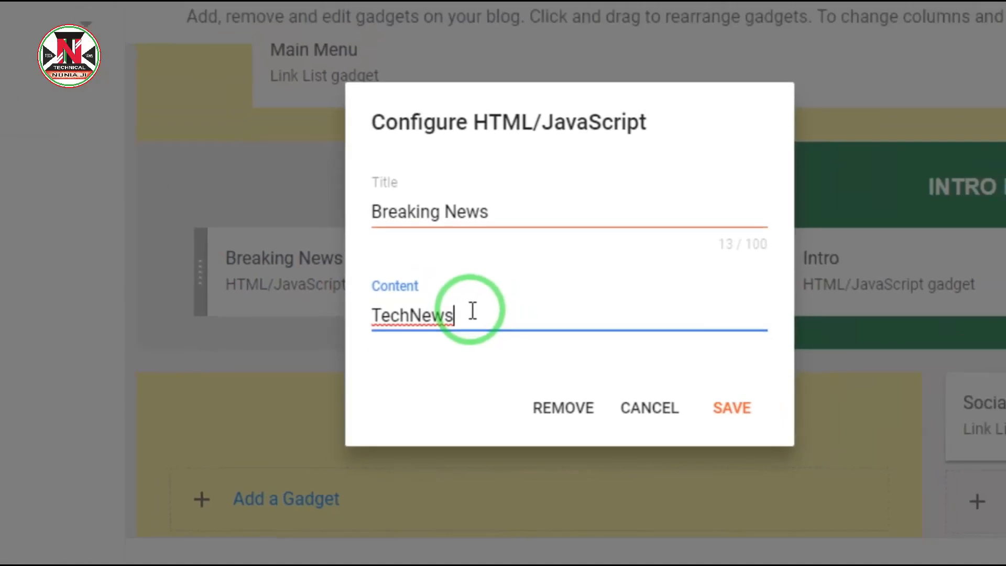
click(564, 400)
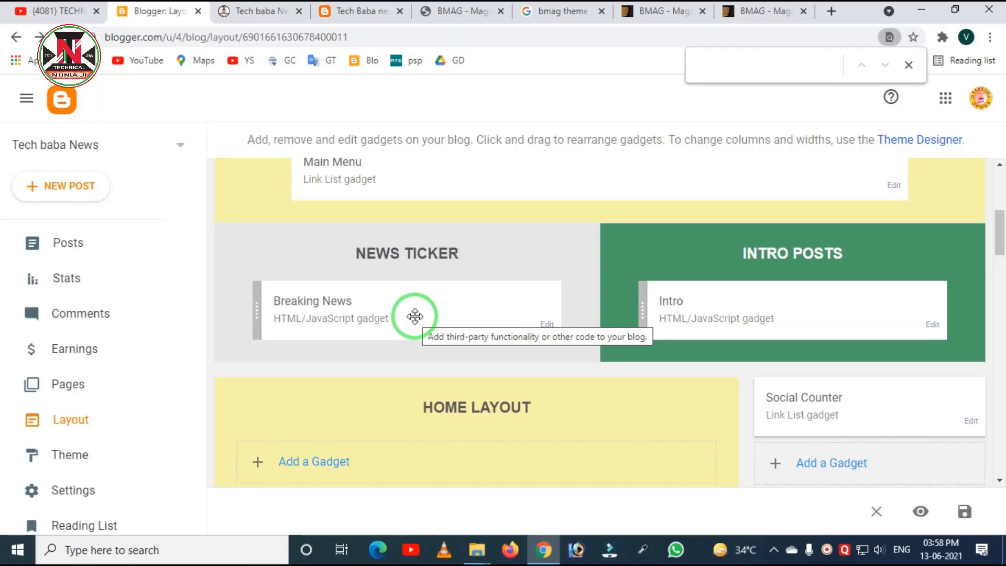
Step: Examine the intro posts, Tech News section and sidebar on the live site's home page
scroll(415, 316, down, 4)
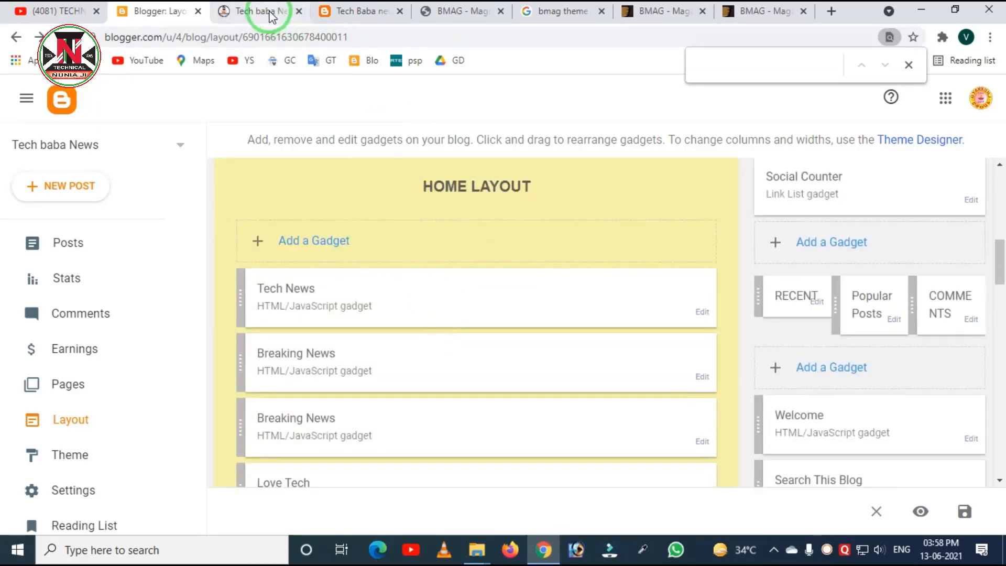
click(272, 17)
scroll(424, 181, down, 7)
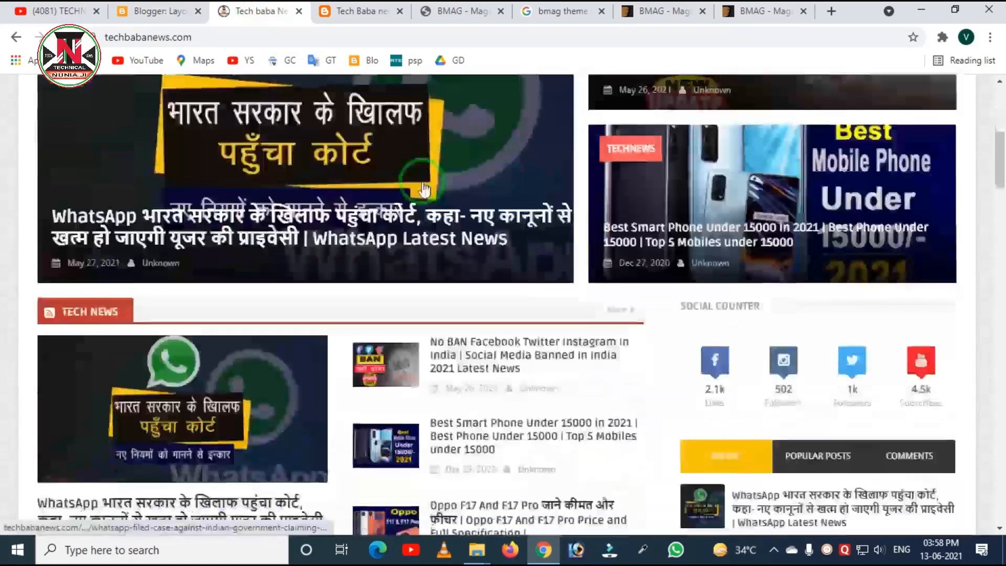
scroll(425, 188, up, 4)
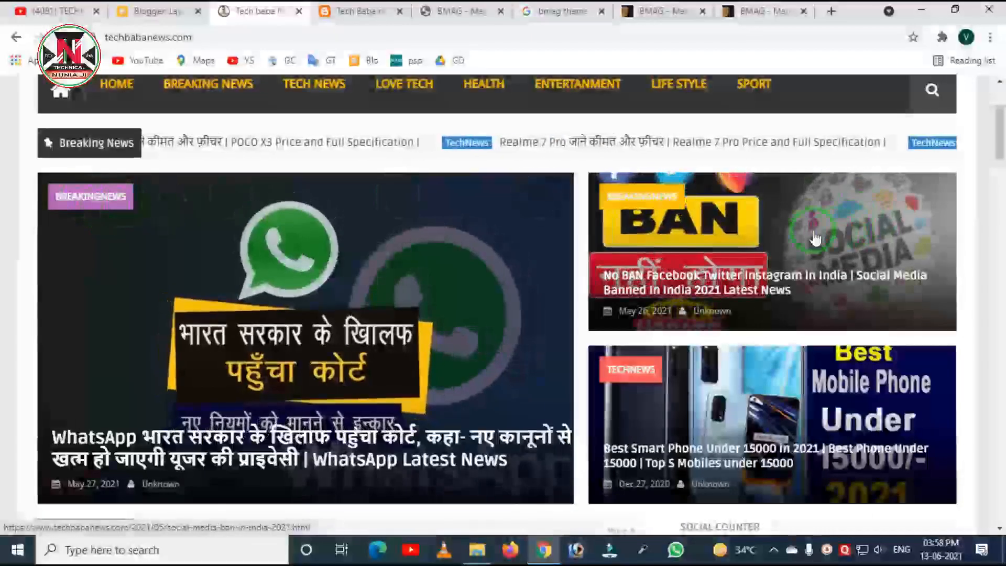
scroll(734, 251, down, 2)
scroll(576, 294, down, 3)
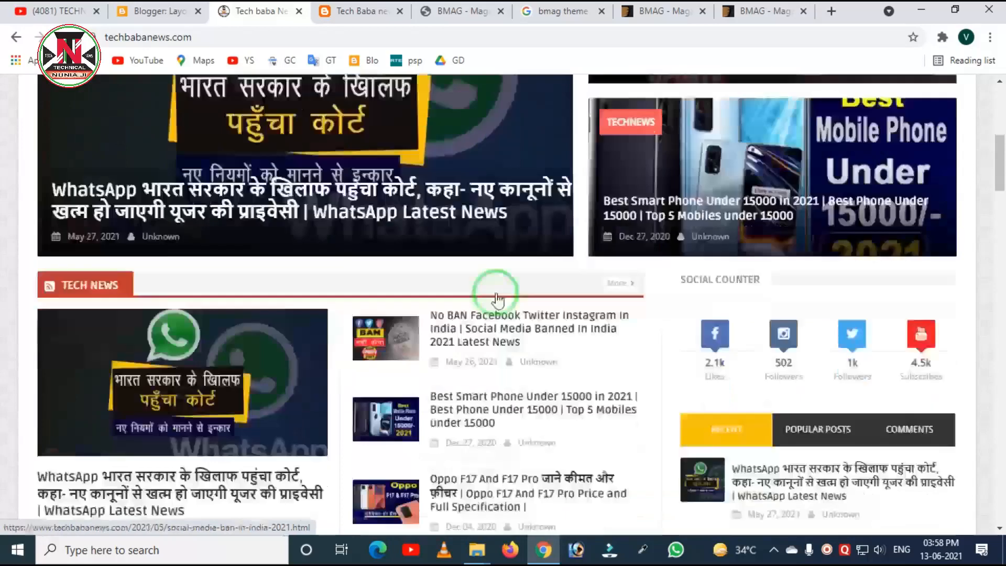
scroll(498, 299, down, 1)
scroll(396, 358, down, 5)
scroll(397, 358, up, 5)
drag(319, 533, 649, 553)
right_click(356, 408)
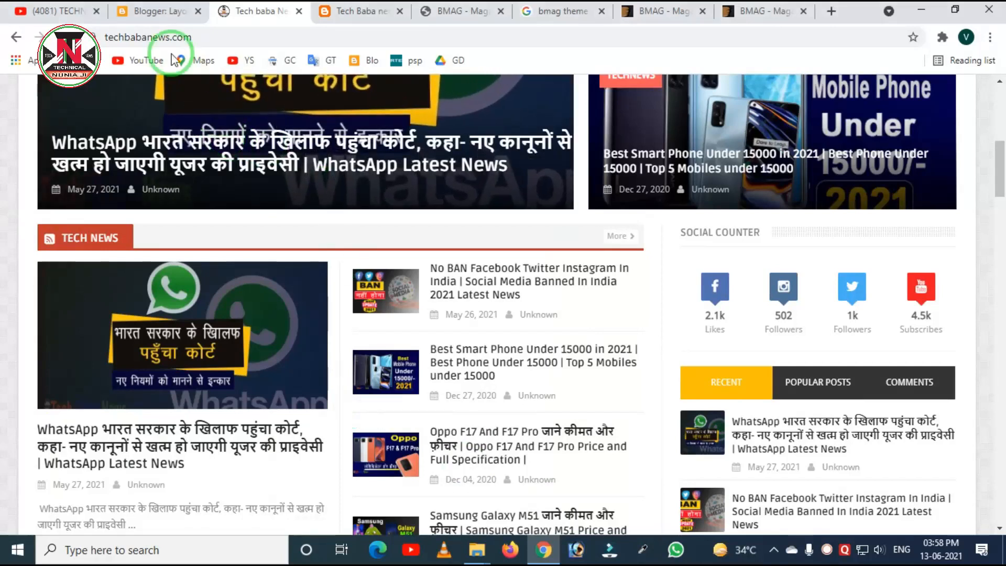
Step: Review the gadgets in the Home Layout section of the blog layout, through to the Ad Inside Post and Blog Posts gadgets
click(149, 14)
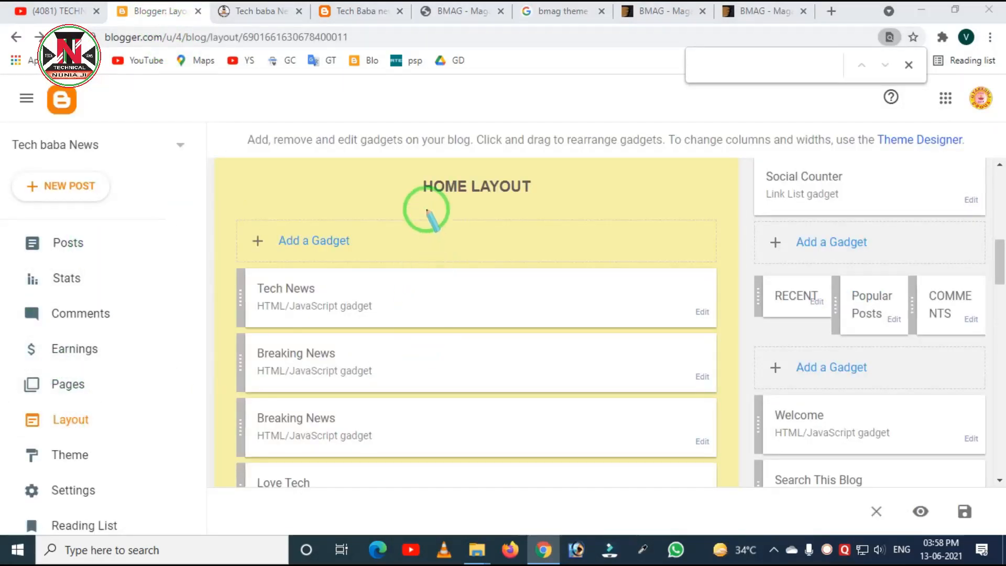
drag(377, 151, 520, 247)
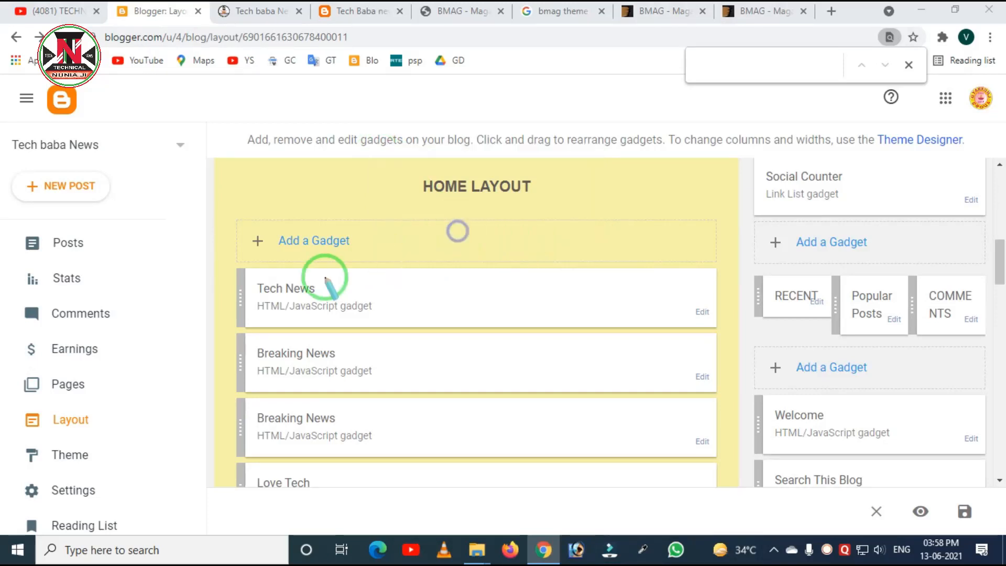
mouse_move(220, 185)
mouse_down()
mouse_move(393, 498)
mouse_move(696, 530)
mouse_up()
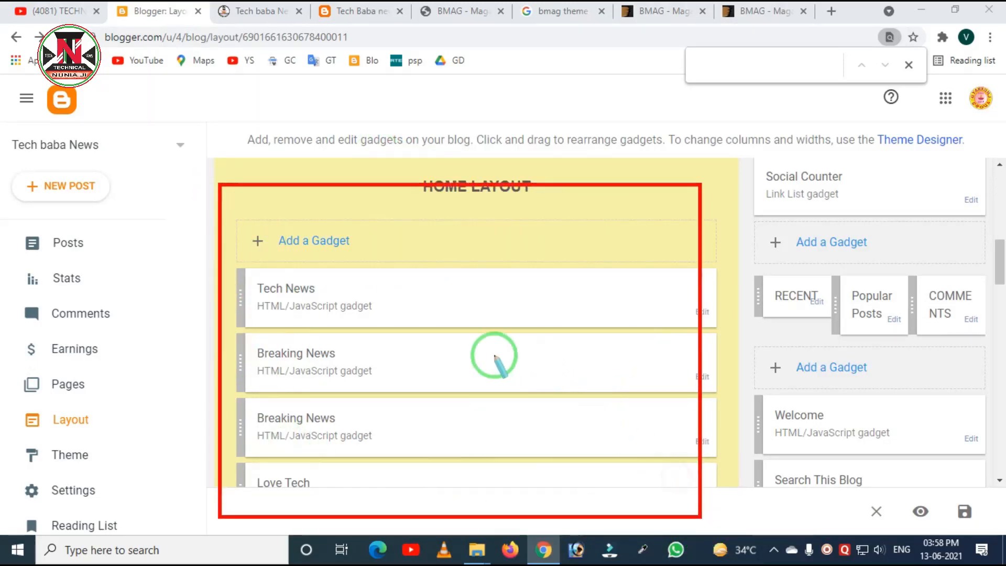
scroll(444, 317, down, 7)
scroll(445, 317, up, 5)
scroll(443, 325, down, 8)
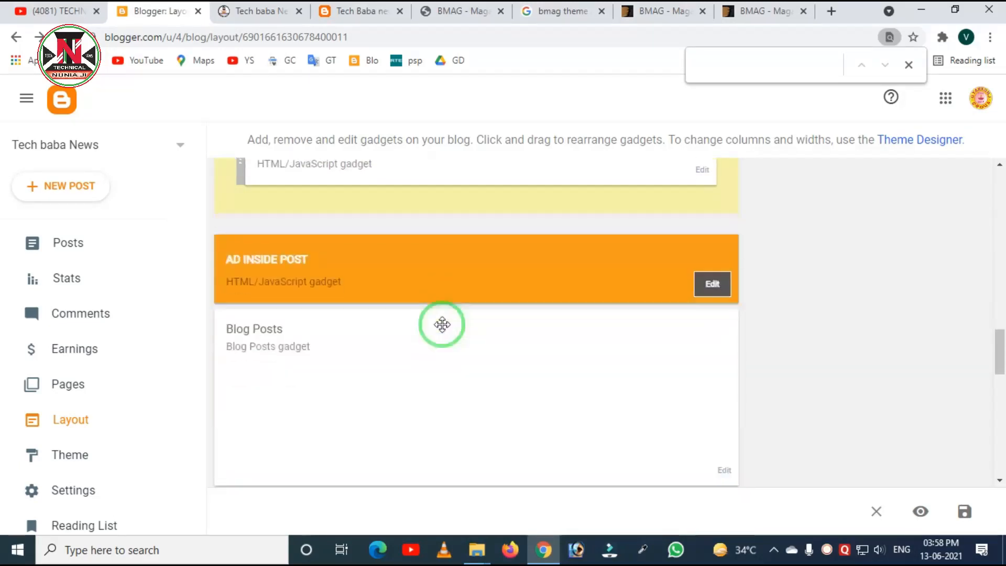
scroll(433, 326, up, 8)
scroll(343, 311, up, 2)
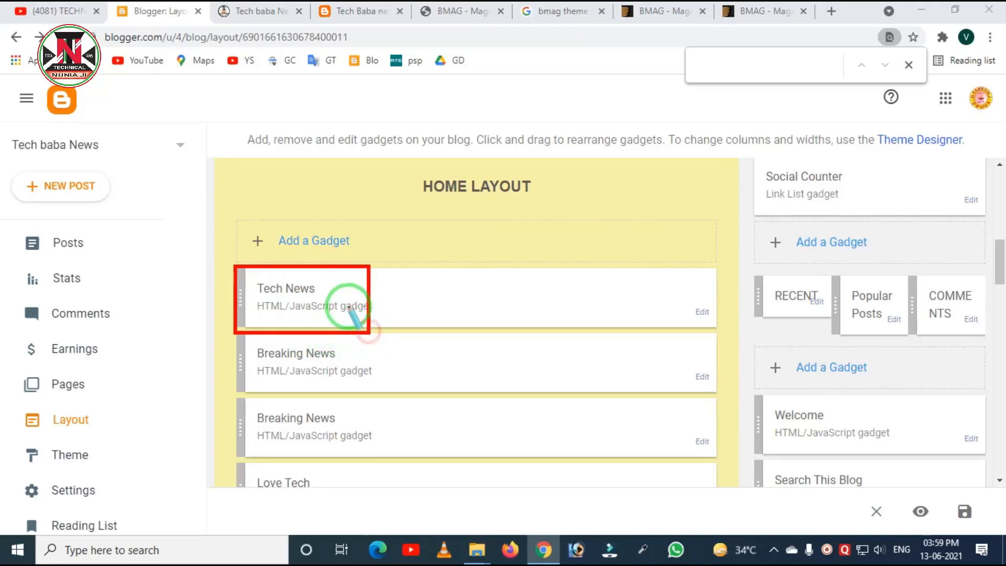
Step: Compare the live Tech News section with its Home Layout gadget, and inspect the label and fbig style number in the gadget's content
click(267, 20)
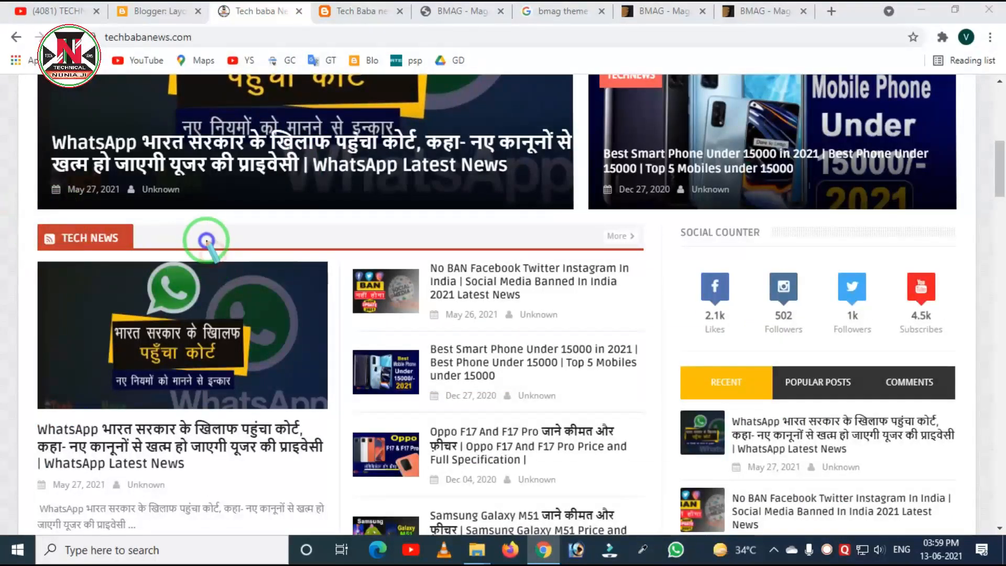
click(165, 20)
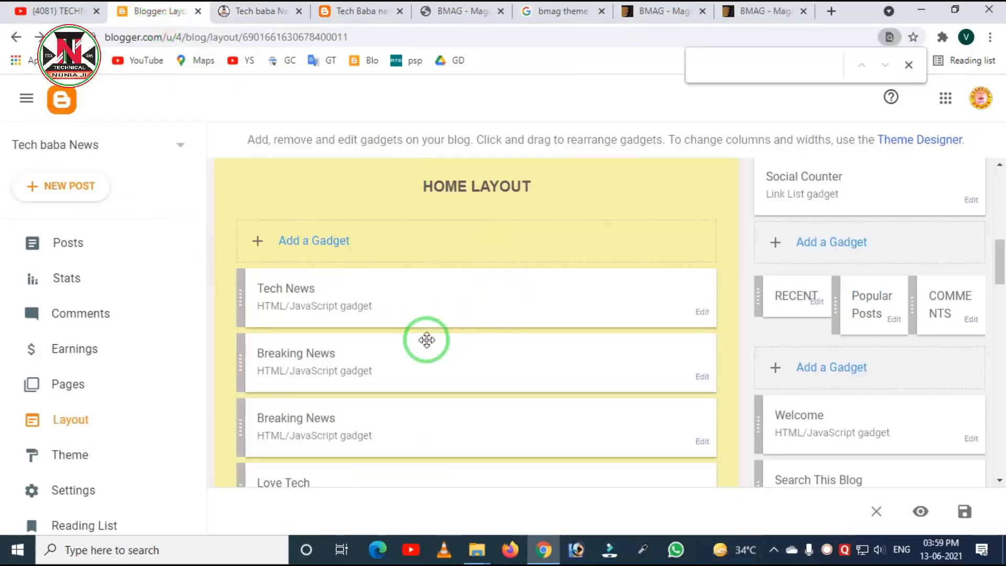
click(701, 313)
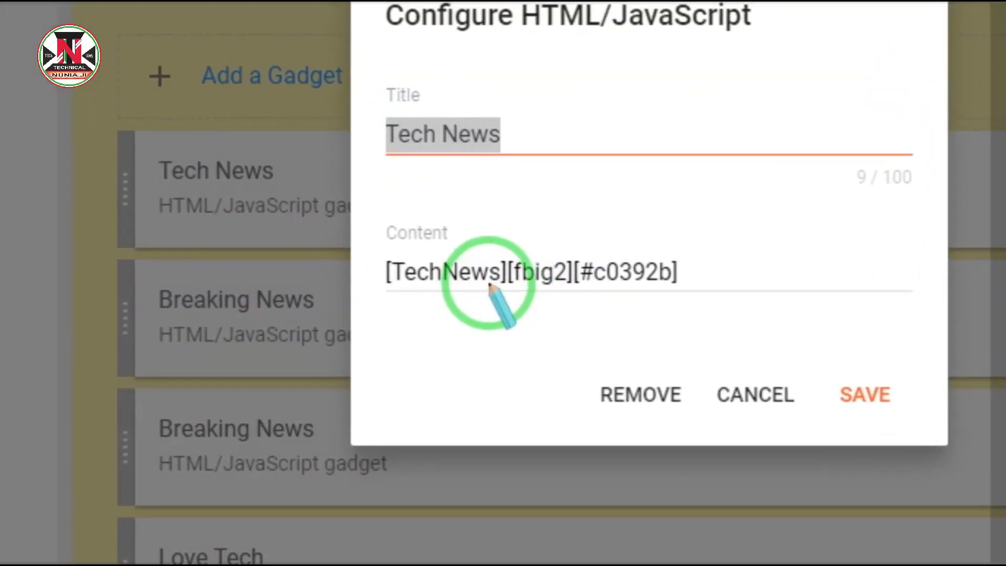
drag(504, 283, 398, 283)
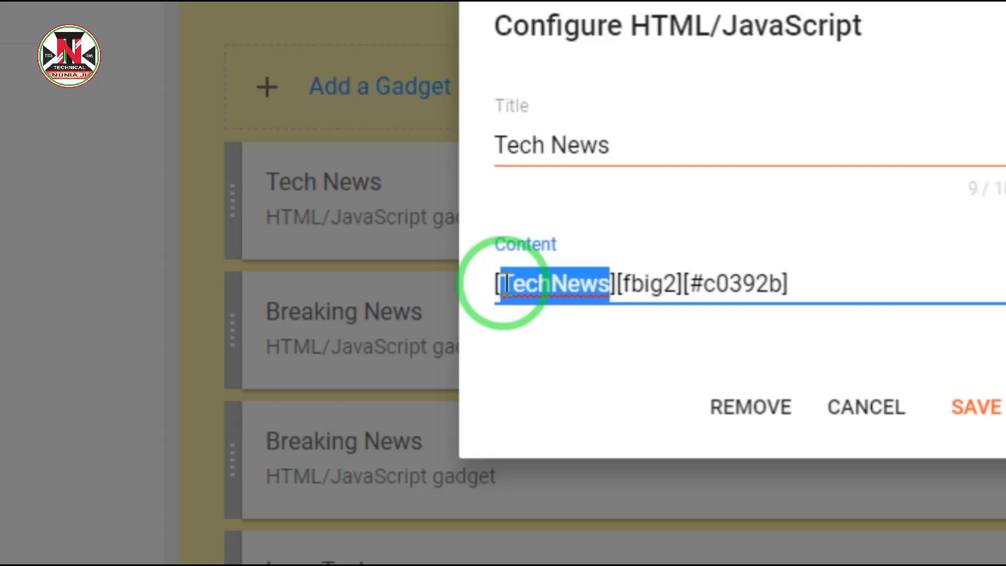
click(597, 283)
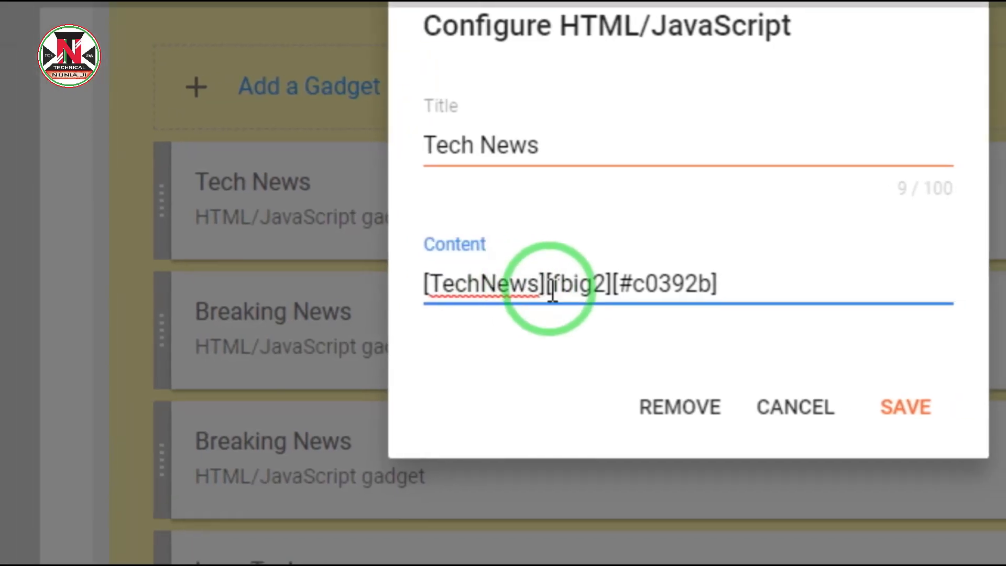
drag(562, 283, 574, 283)
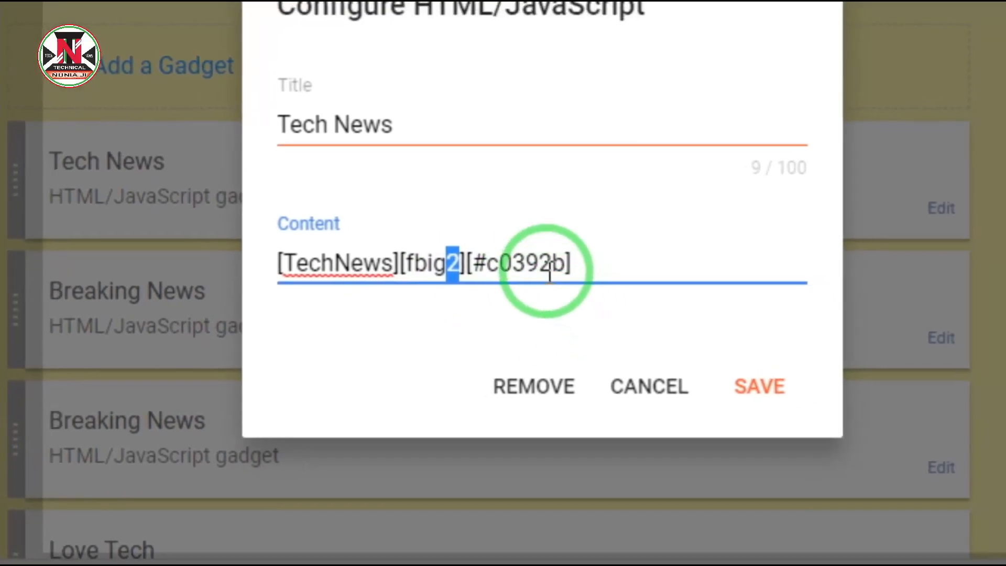
Step: Inspect the colour code in the Tech News gadget against the live section's heading, and close the gadget without saving
click(602, 270)
drag(528, 278, 434, 278)
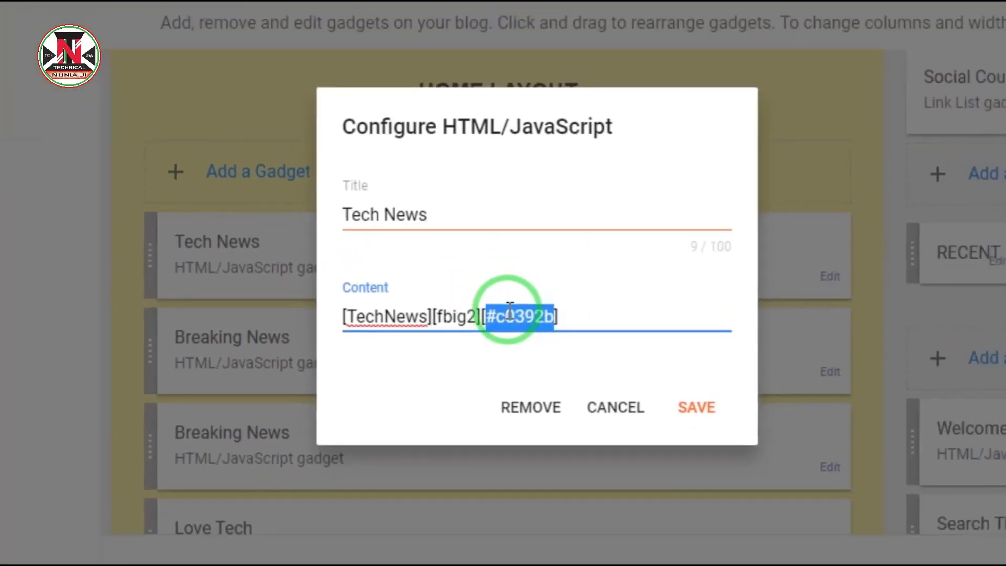
click(504, 287)
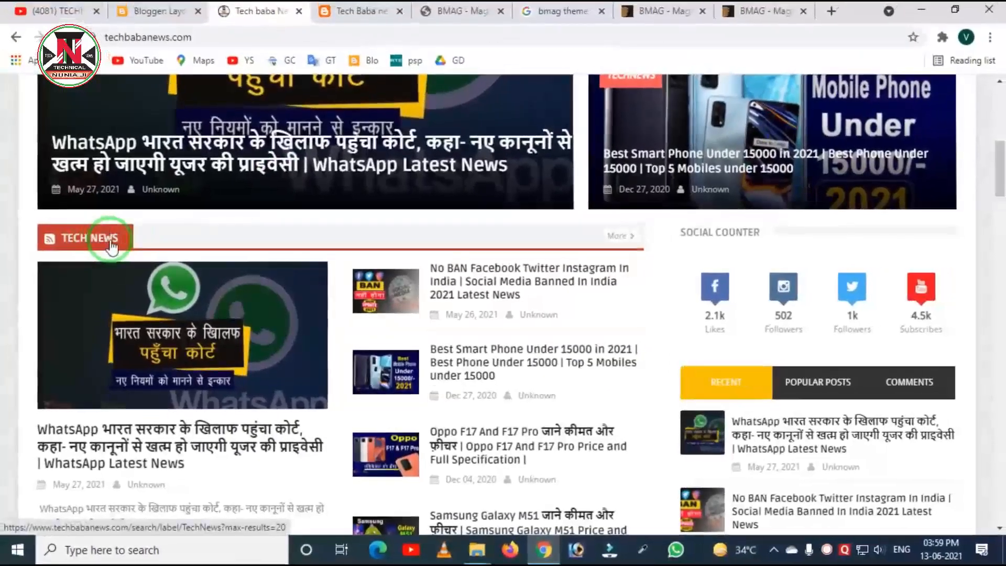
click(156, 21)
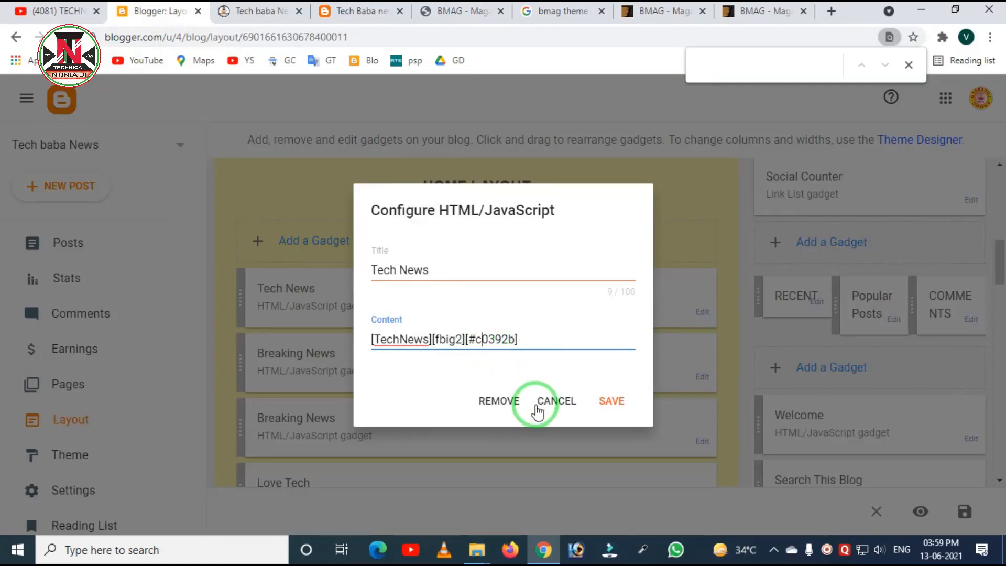
click(539, 411)
Step: Examine the Breaking News section and the scrolling Welcome message on the live site, and return to the blog layout
click(218, 13)
click(234, 356)
scroll(235, 356, down, 10)
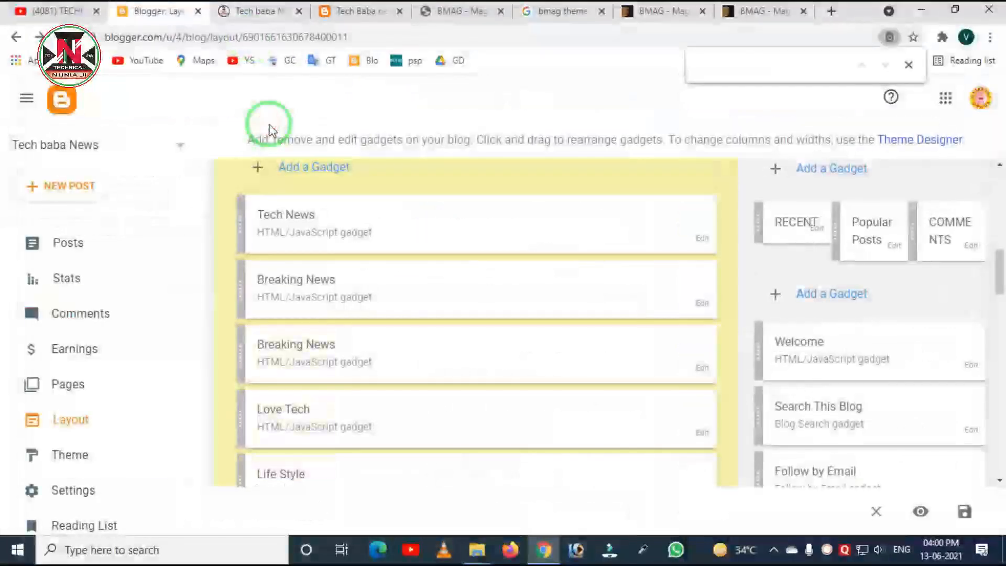
click(259, 12)
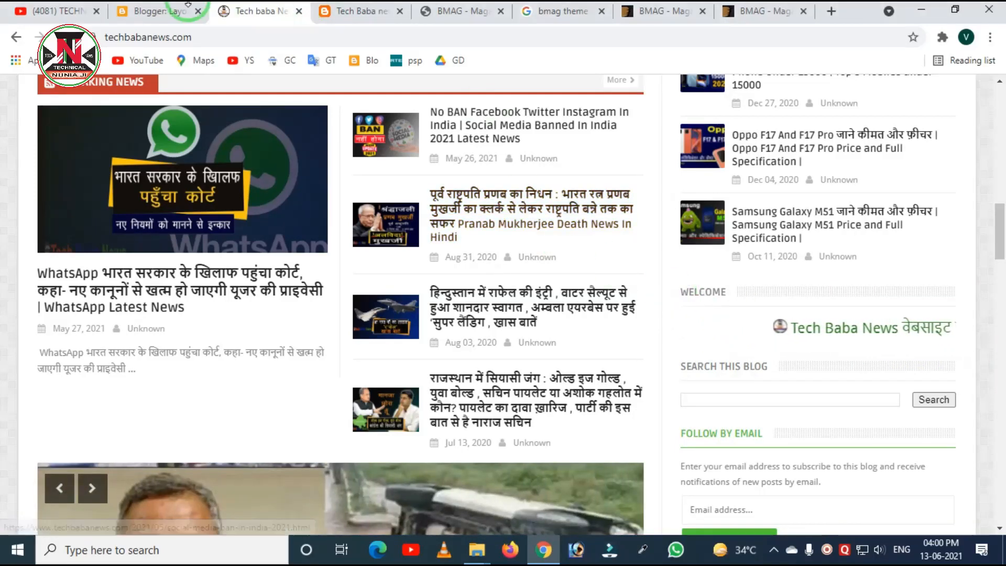
click(147, 16)
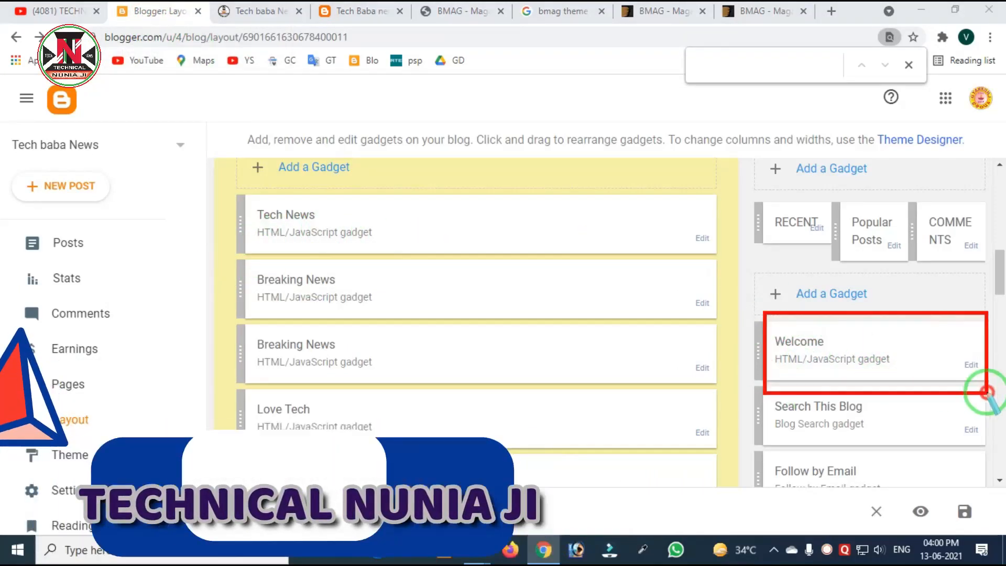
Step: Inspect the marquee code in the sidebar's Welcome gadget and compare it with the scrolling message on the live site
click(971, 365)
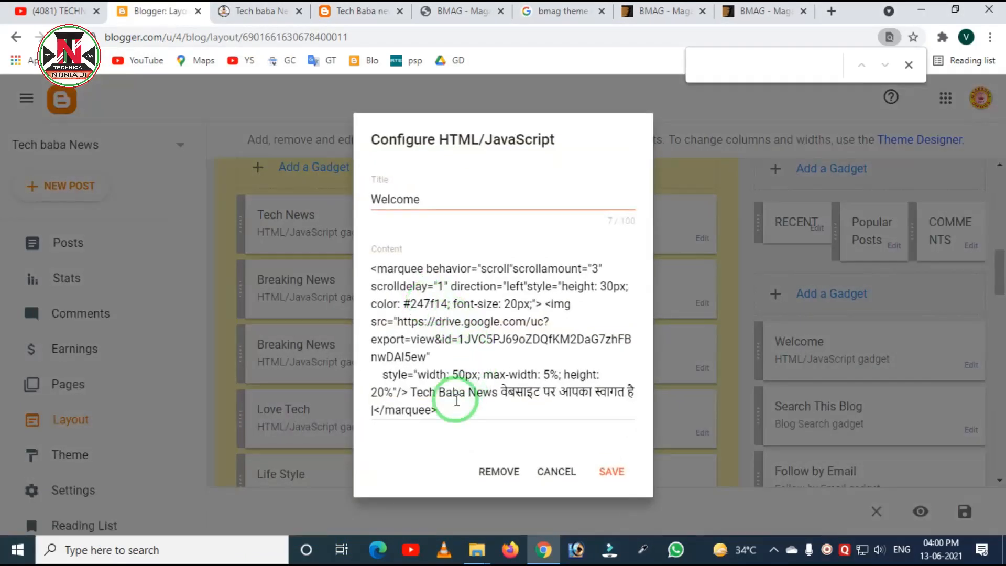
drag(456, 401, 362, 262)
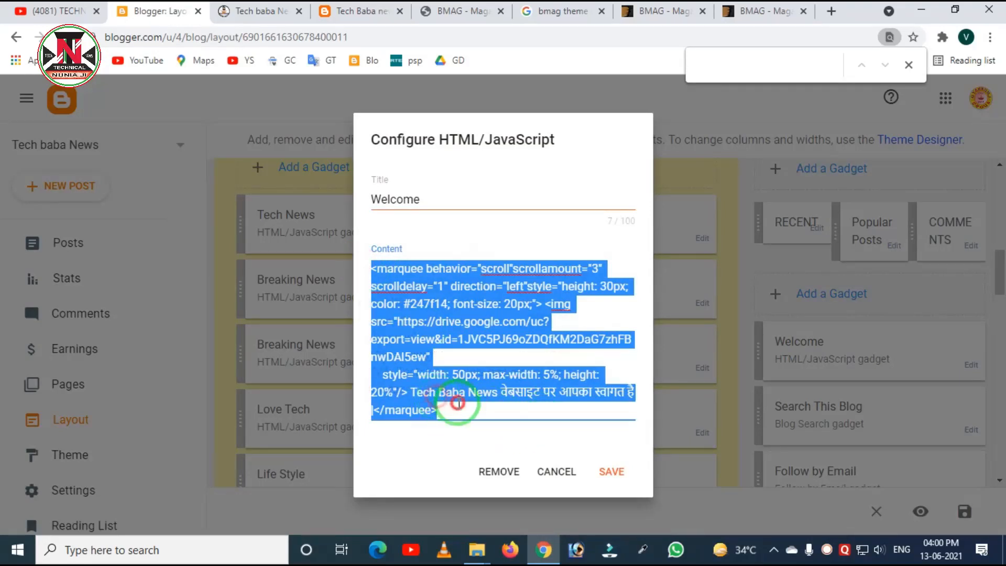
click(459, 405)
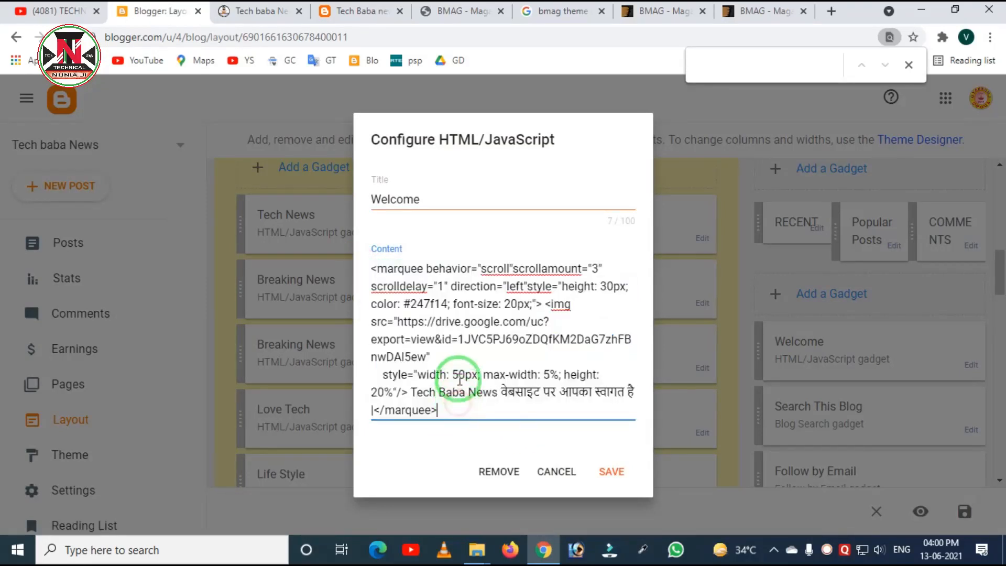
click(269, 16)
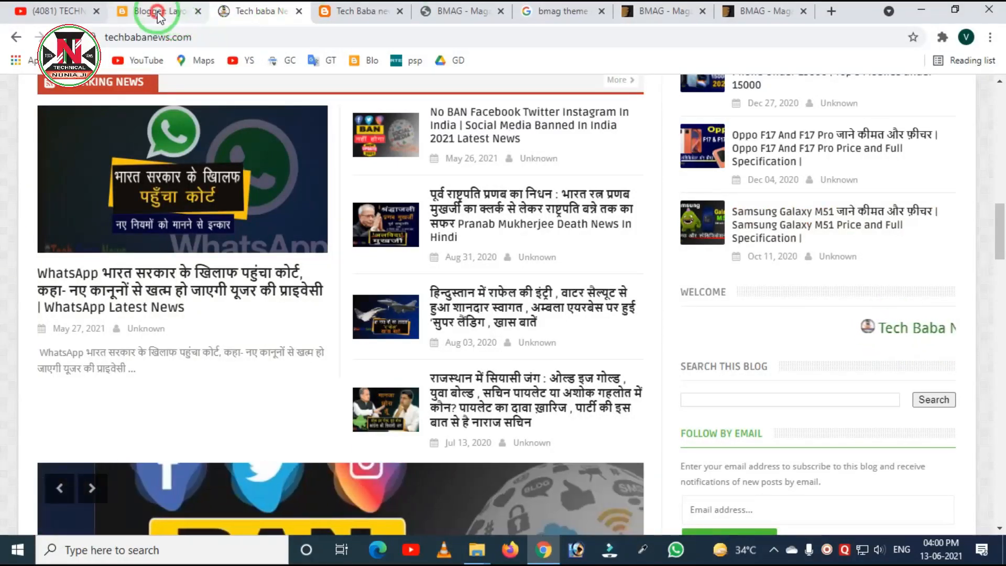
click(202, 15)
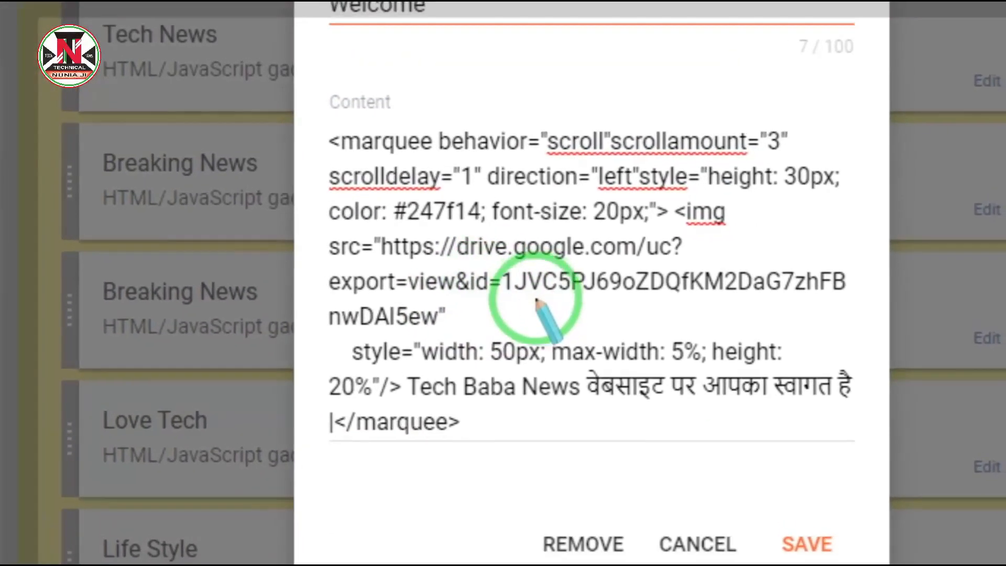
Step: Inspect the image link and welcome text within the Welcome gadget's marquee code, and close the gadget without saving
mouse_move(482, 326)
mouse_down()
mouse_move(431, 300)
mouse_move(382, 248)
mouse_up()
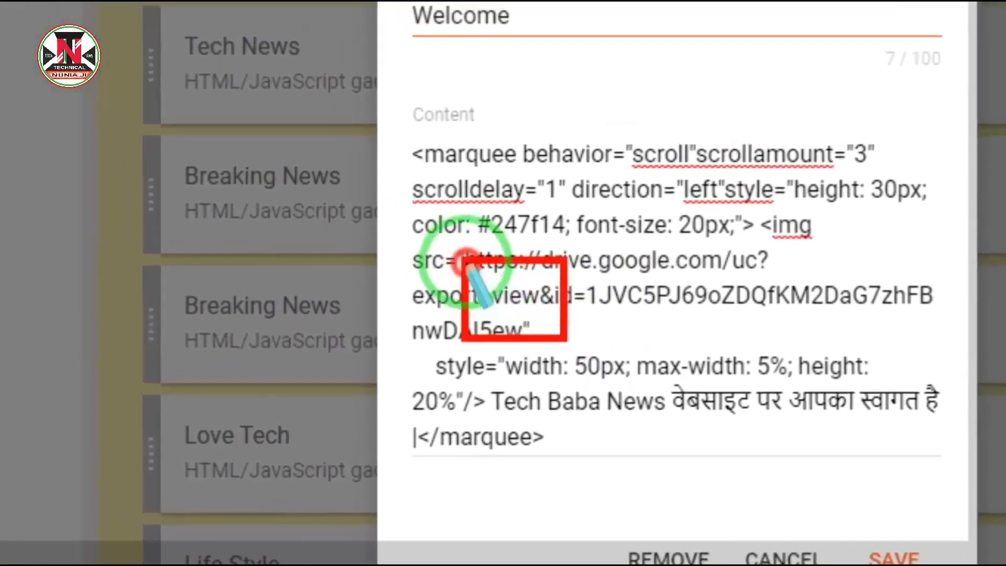
right_click(519, 281)
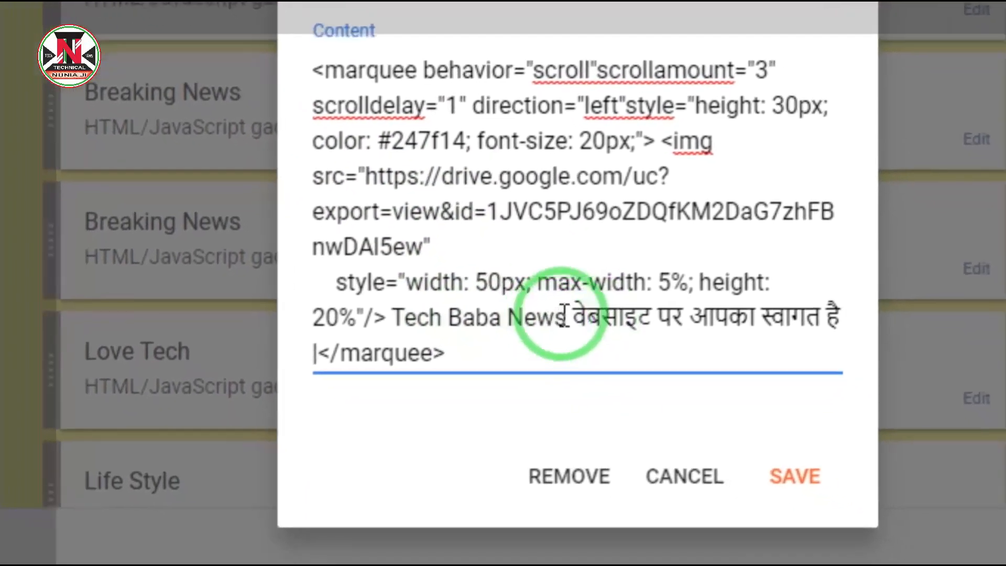
drag(563, 317, 692, 381)
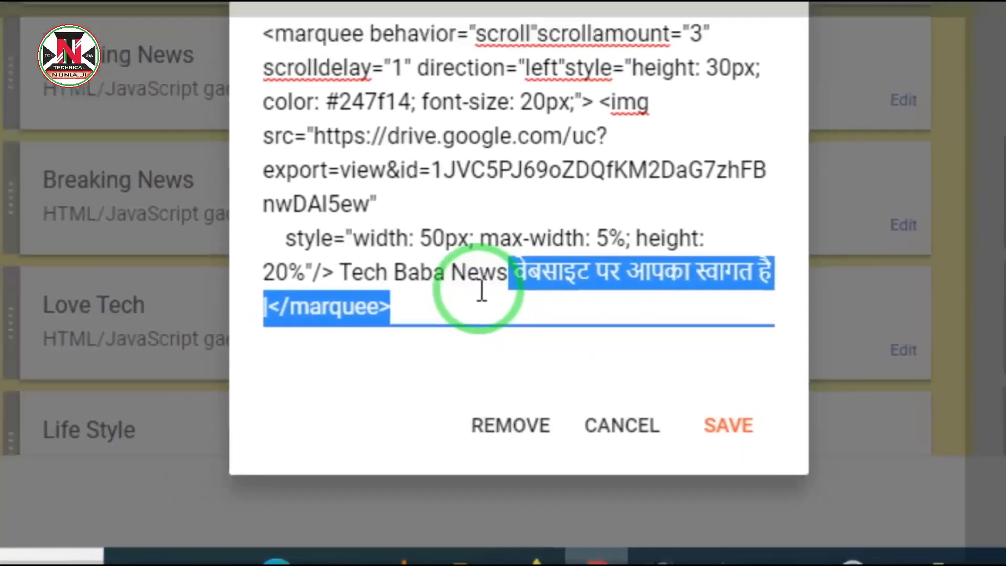
click(622, 425)
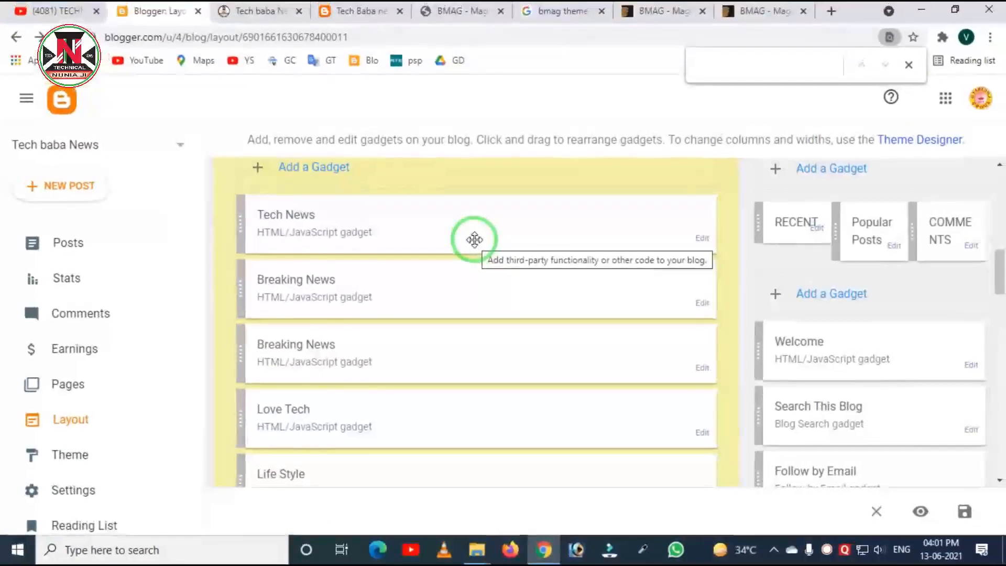
Step: Examine the top-bar social icons and Social Counter on the live site, and locate the Social Counter gadget in the blog layout
click(231, 11)
scroll(773, 208, up, 10)
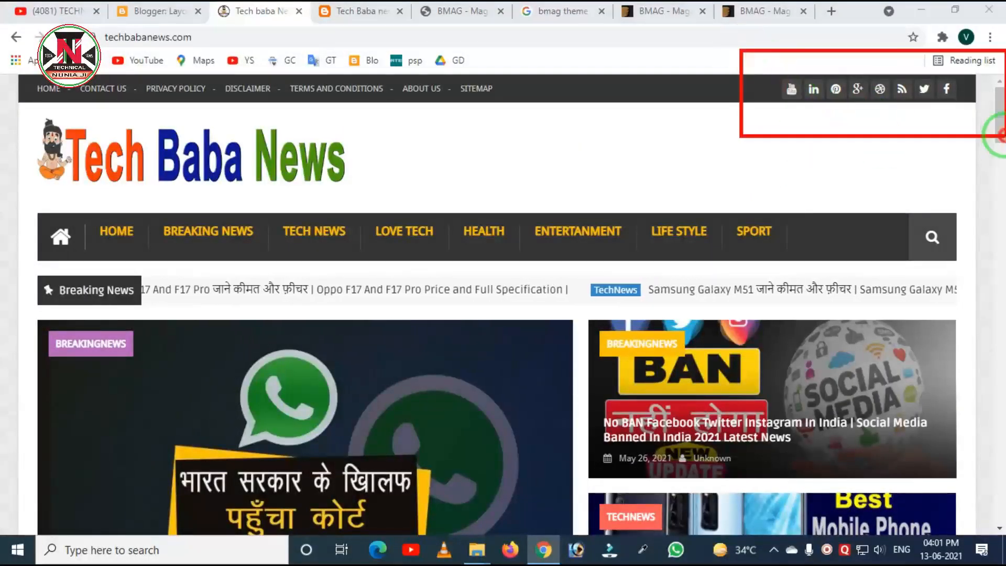
scroll(733, 288, down, 8)
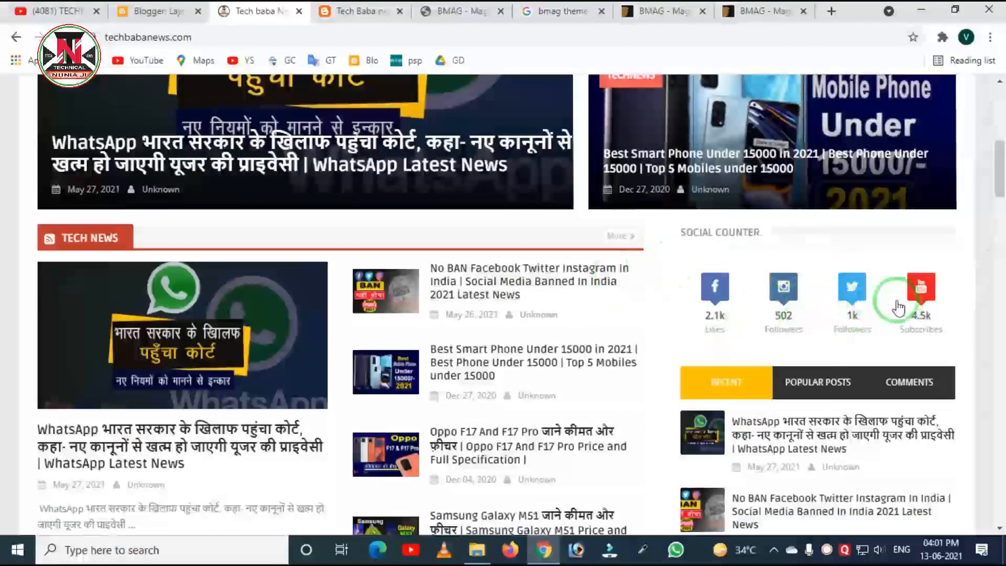
click(116, 10)
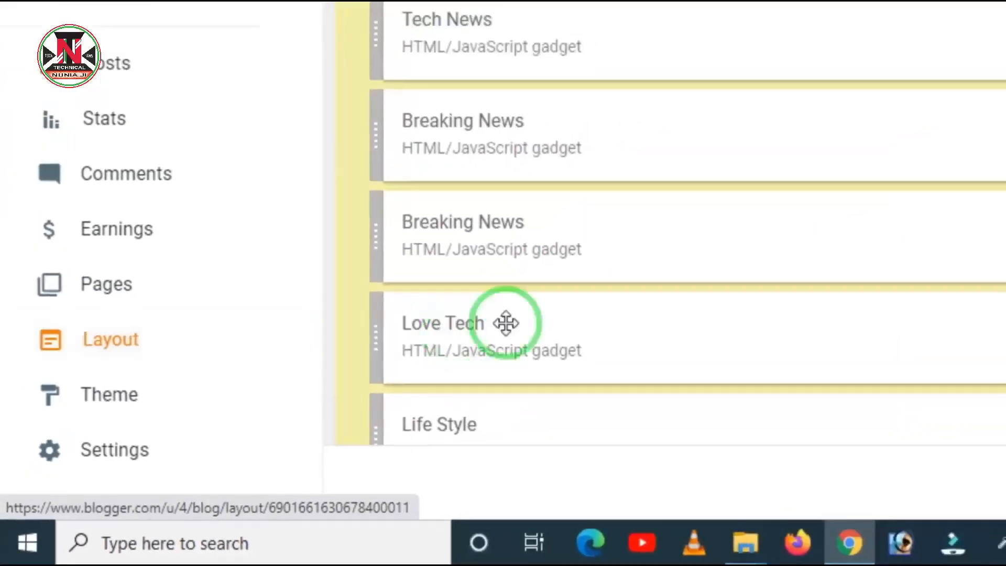
scroll(932, 351, down, 1)
scroll(925, 357, up, 4)
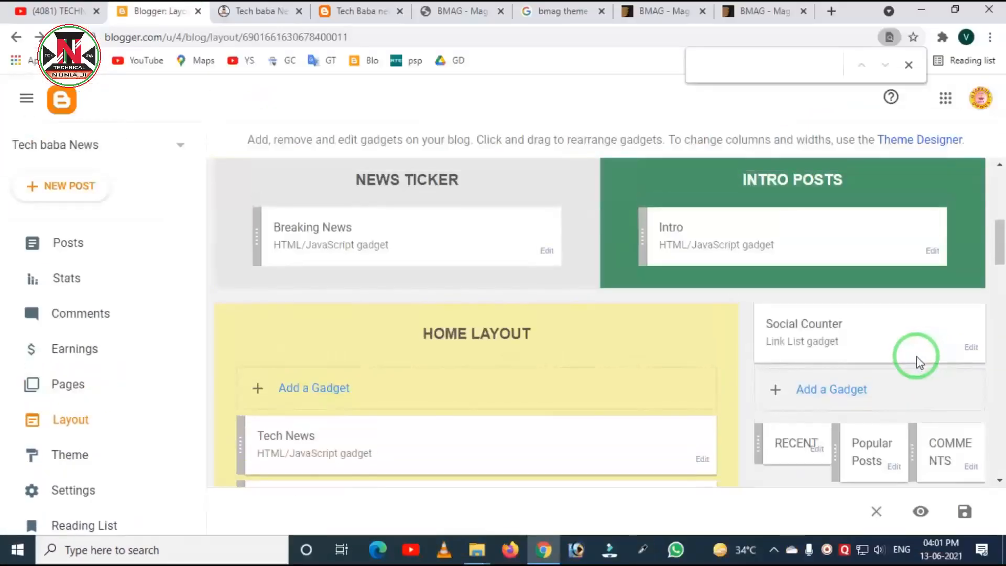
Step: Inspect the facebook, instagram, twitter and youtube entries in the Social Counter gadget's link list, and close it without saving
scroll(910, 352, down, 1)
key(ctrl+2)
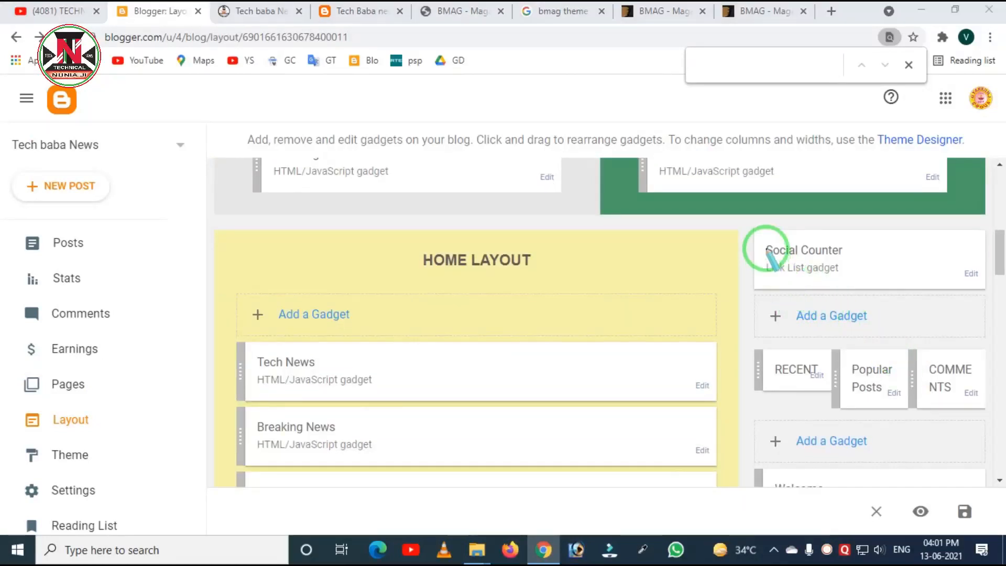
click(973, 275)
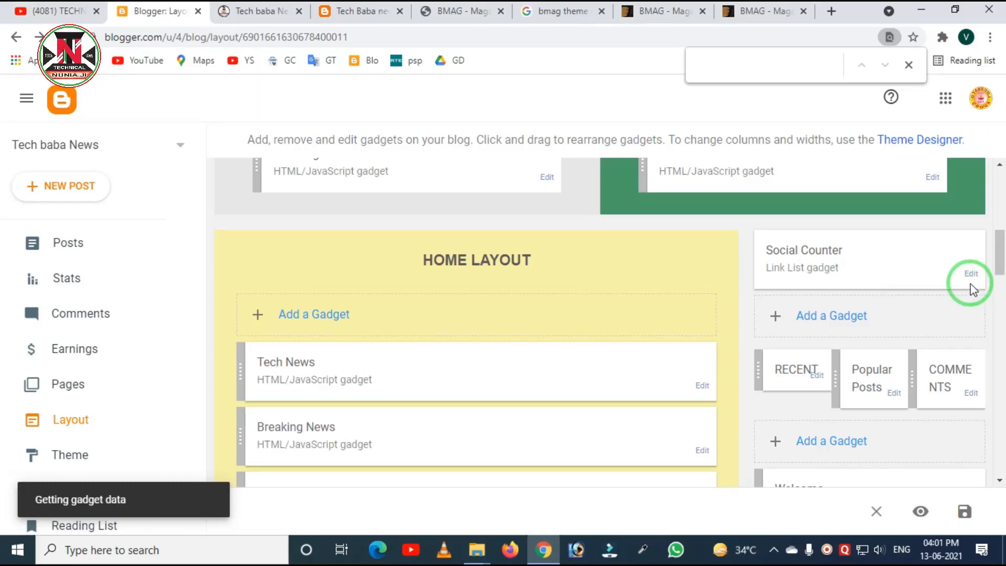
scroll(408, 290, down, 3)
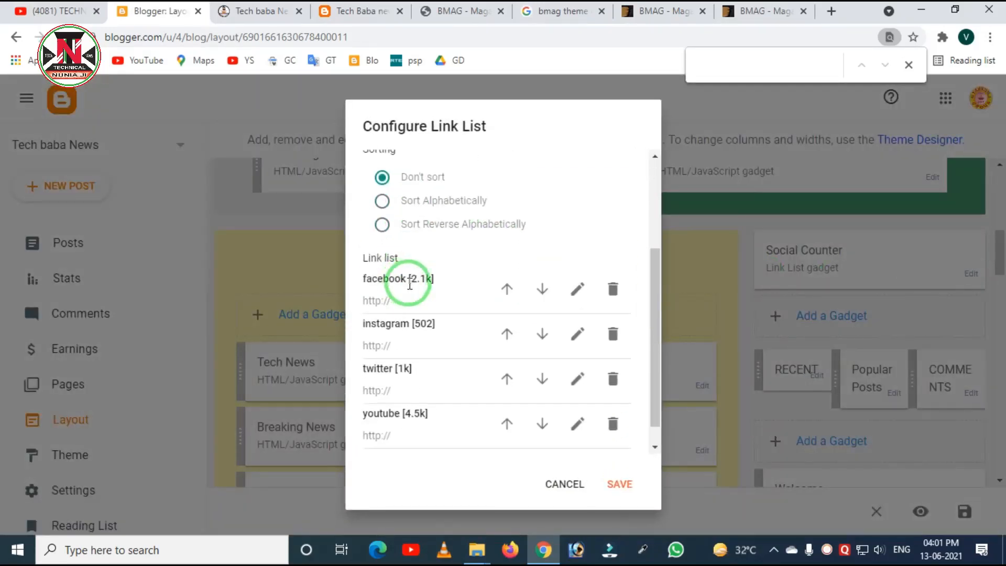
mouse_move(350, 260)
mouse_down()
mouse_move(461, 326)
mouse_move(447, 333)
mouse_up()
drag(338, 295, 476, 436)
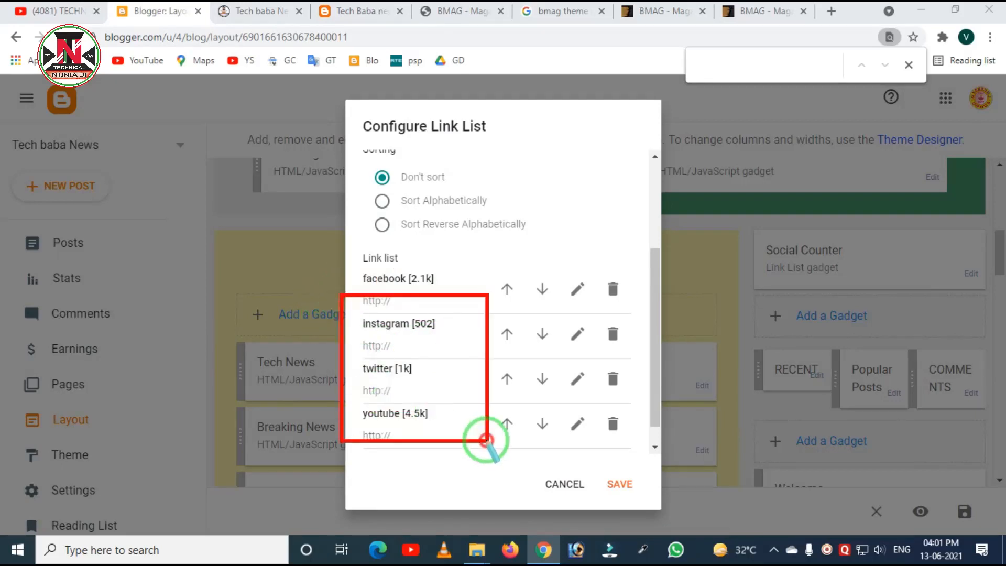
scroll(456, 335, down, 1)
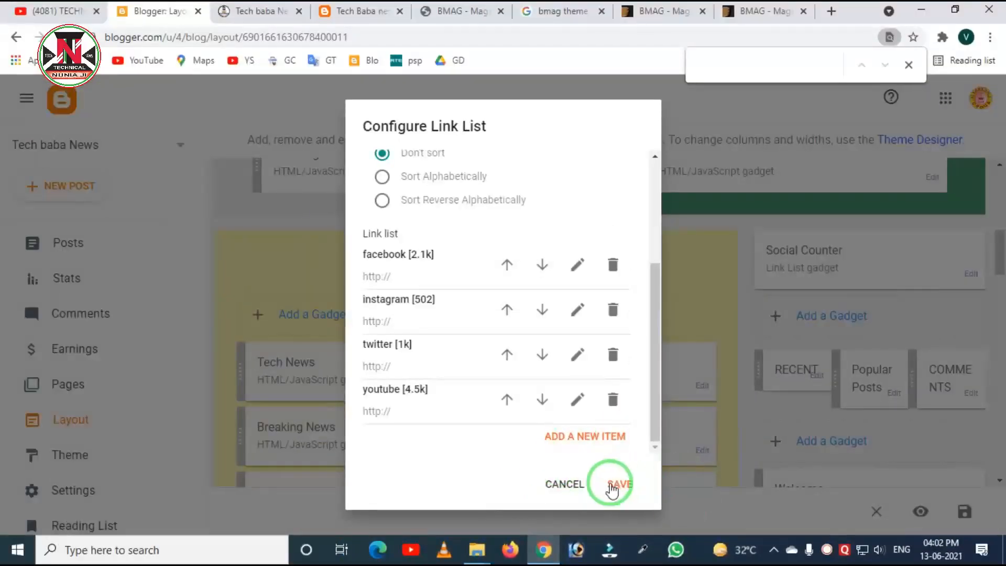
click(566, 486)
click(539, 263)
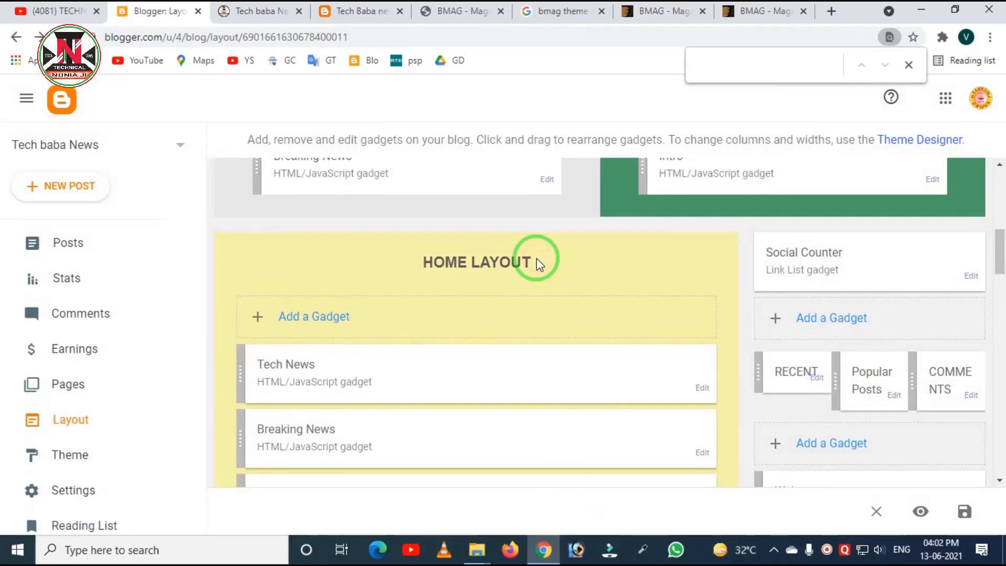
Step: View the footer columns on the live site and locate the matching footer gadgets in the blog layout
scroll(539, 264, down, 10)
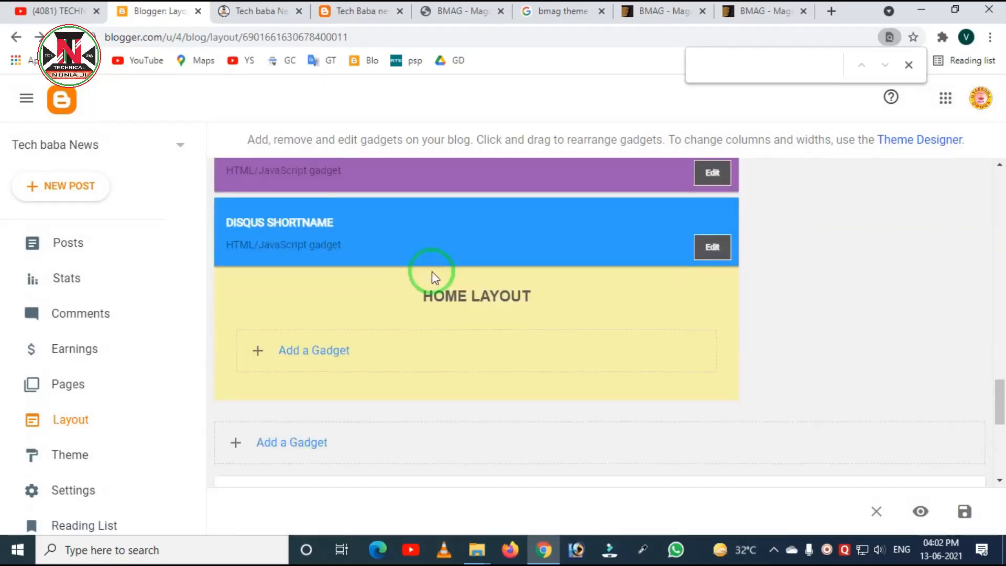
click(237, 14)
scroll(441, 184, down, 3)
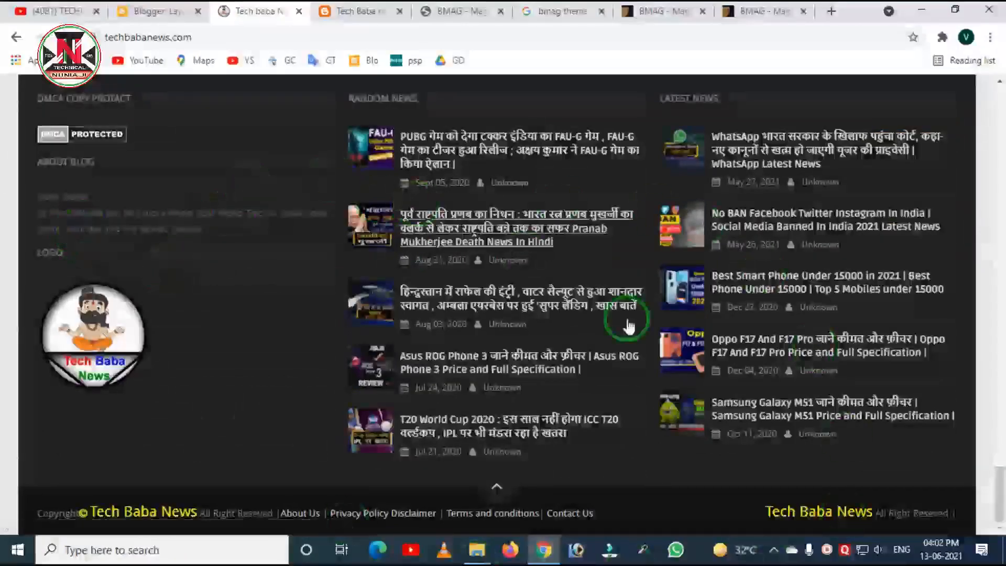
click(157, 21)
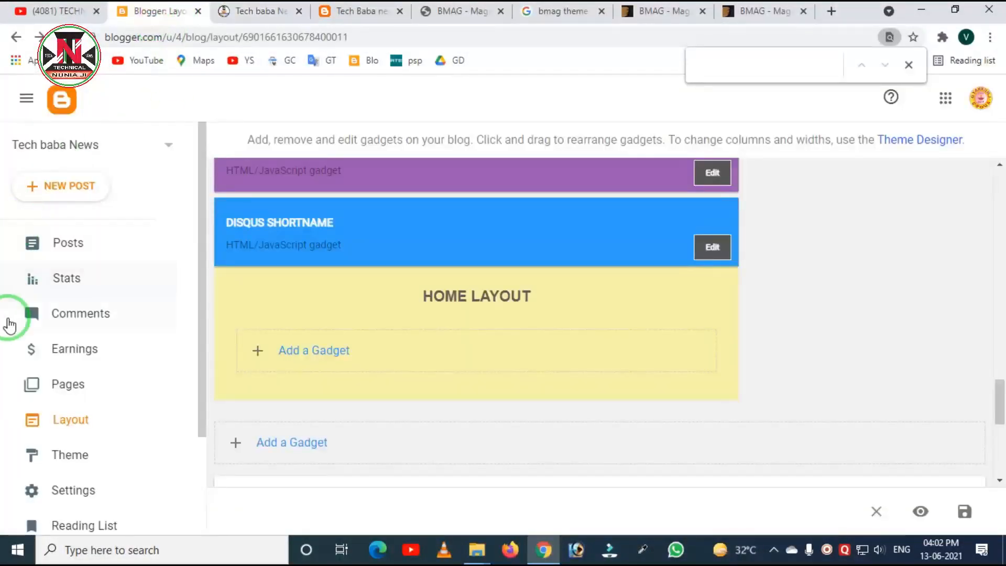
scroll(394, 334, down, 7)
scroll(397, 333, up, 3)
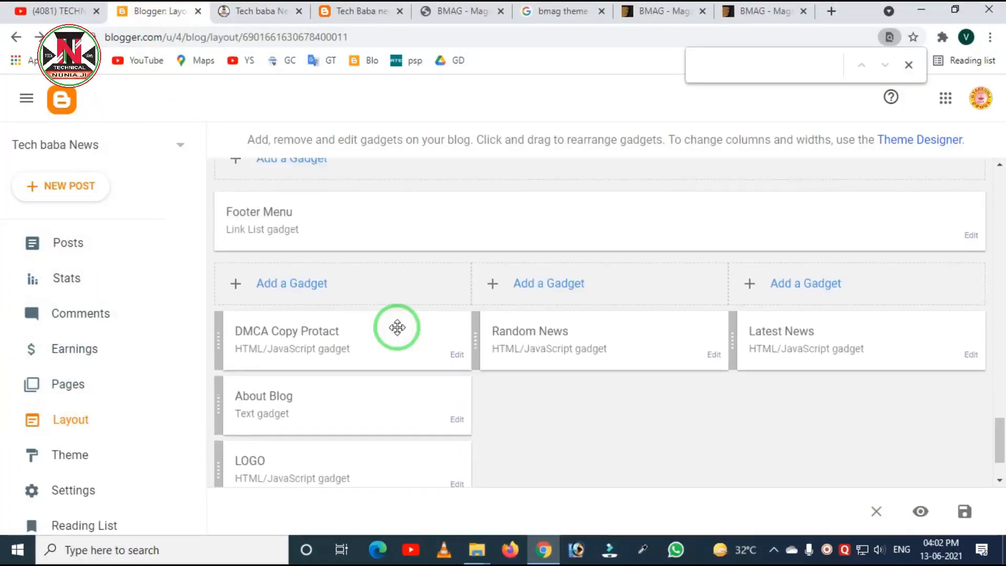
Step: Examine the footer gadgets in the layout, including DMCA Copy Protact, About Blog, Random News and Latest News
key(ctrl+alt+d)
mouse_move(208, 247)
mouse_down()
mouse_move(363, 322)
mouse_move(393, 311)
mouse_up()
right_click(421, 284)
mouse_move(210, 367)
mouse_down()
mouse_move(344, 438)
mouse_move(413, 442)
mouse_up()
right_click(426, 414)
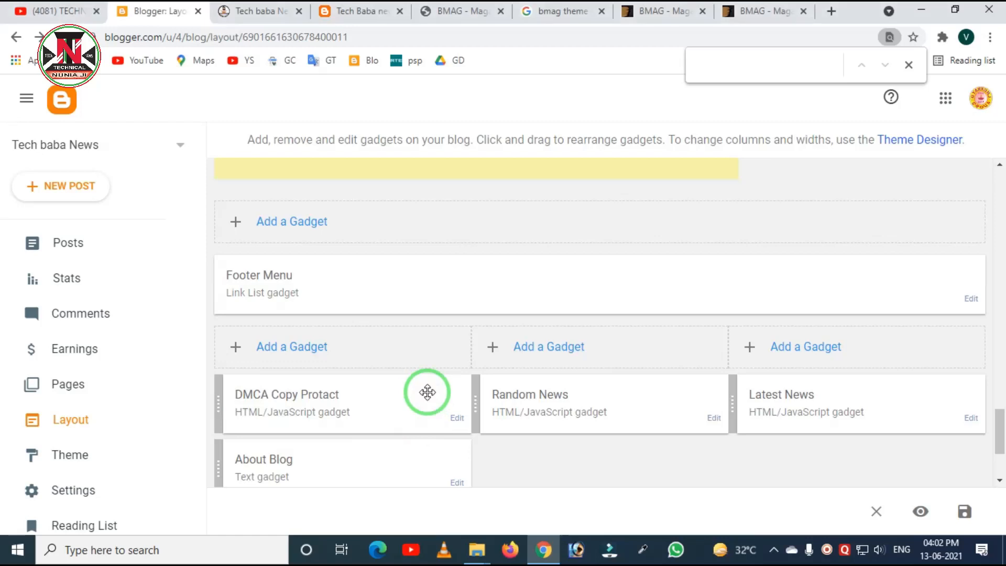
scroll(428, 392, down, 1)
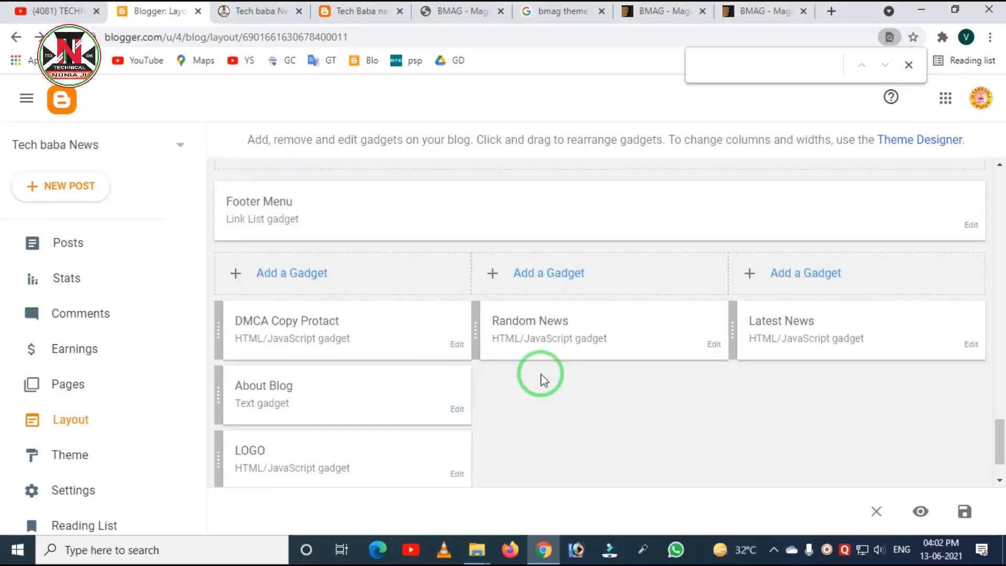
scroll(541, 374, down, 1)
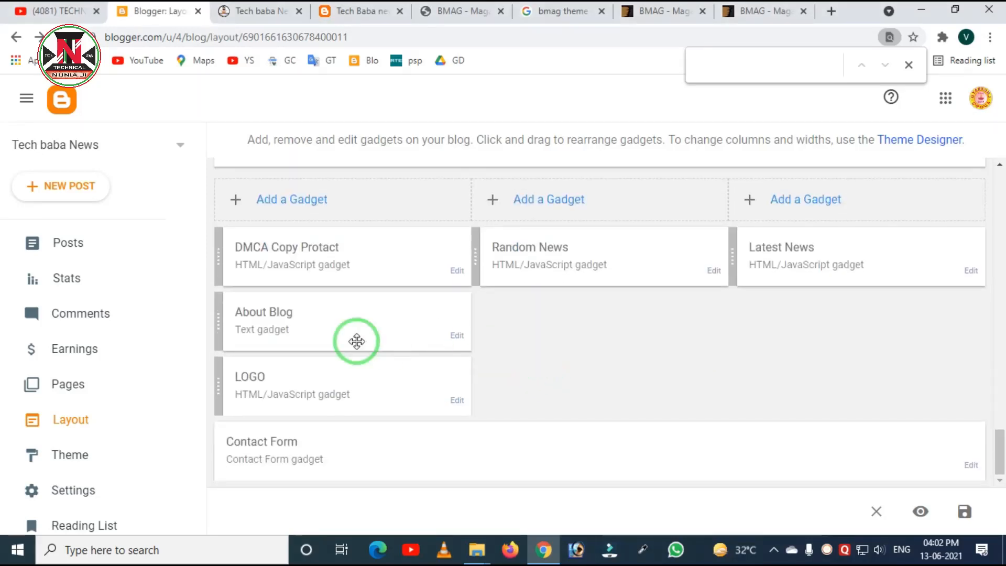
drag(202, 286, 428, 362)
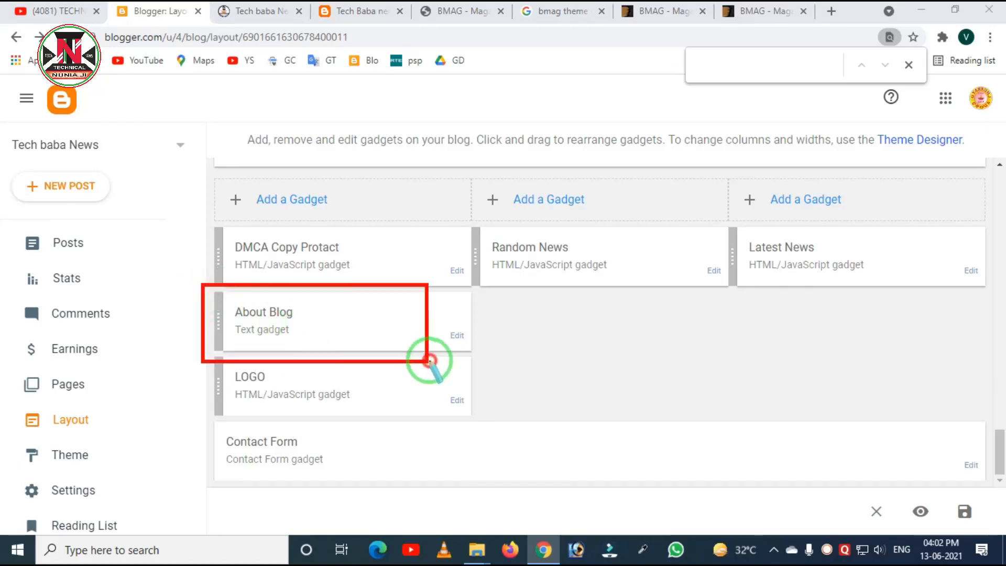
Step: Inspect the footer LOGO gadget's image code, compare it with the logo on the live site, and close the gadget without saving
click(457, 401)
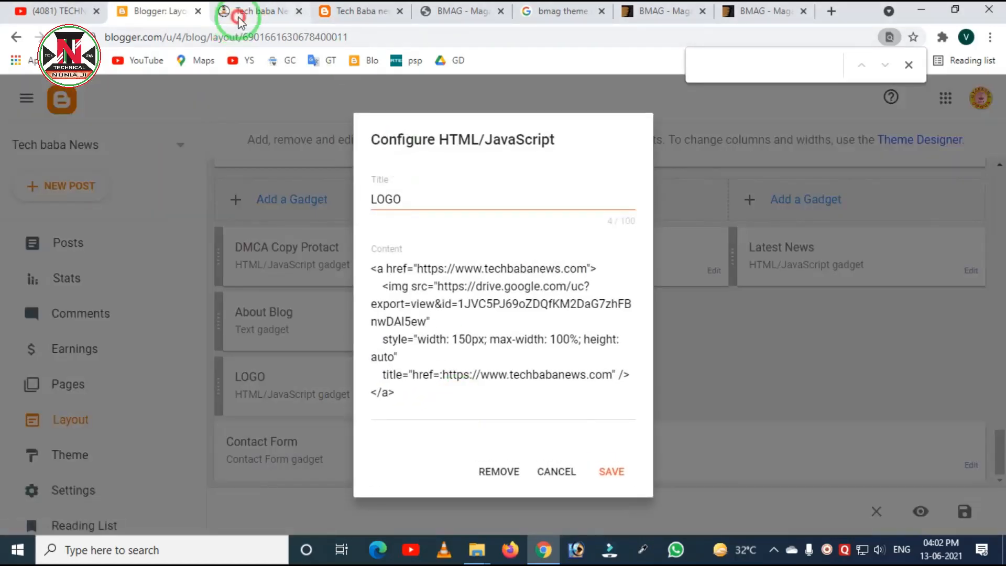
click(240, 21)
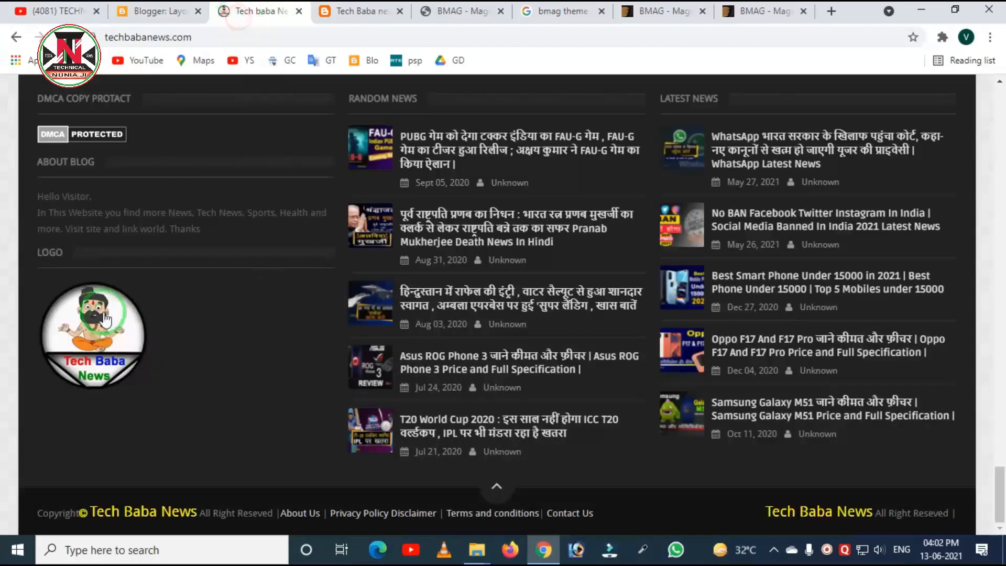
click(151, 16)
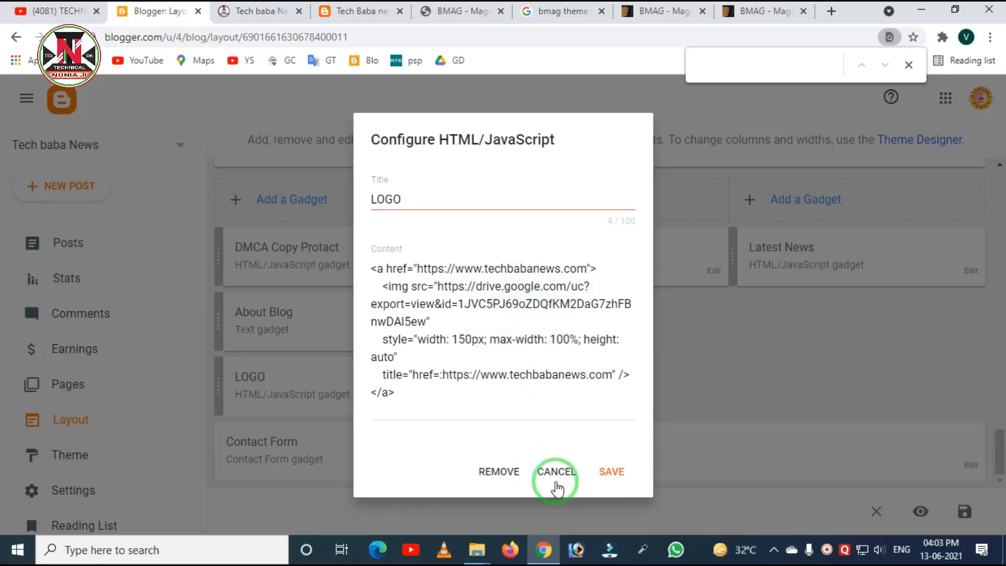
click(554, 478)
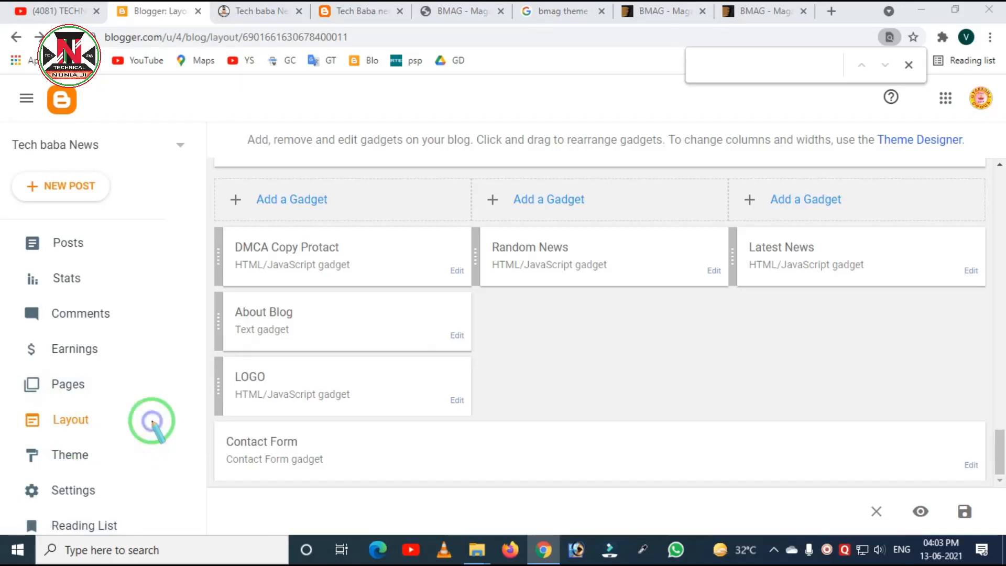
Step: Return to the start of the blog layout and look over the Blogger dashboard sections, pointing out Layout
scroll(566, 370, up, 10)
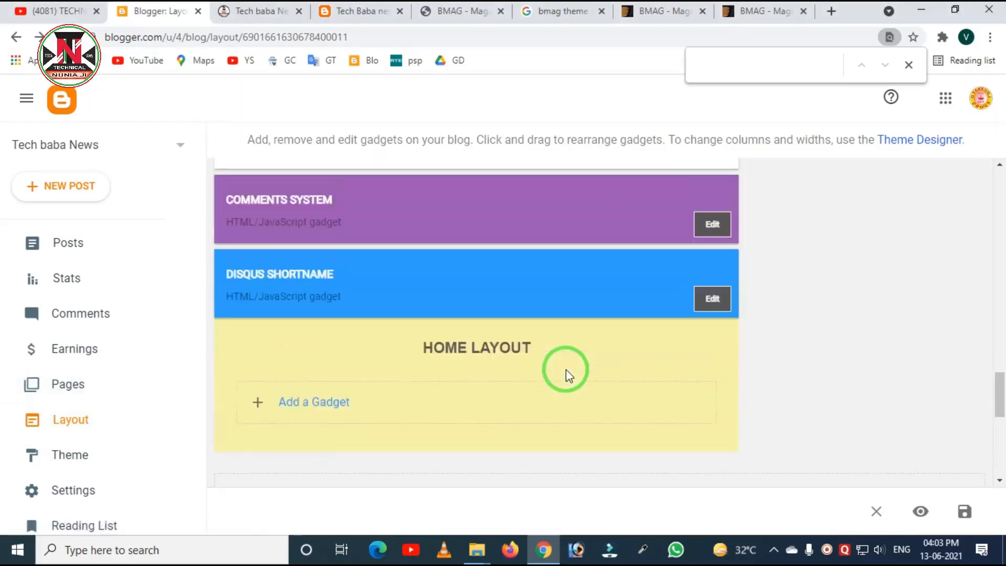
scroll(566, 369, up, 15)
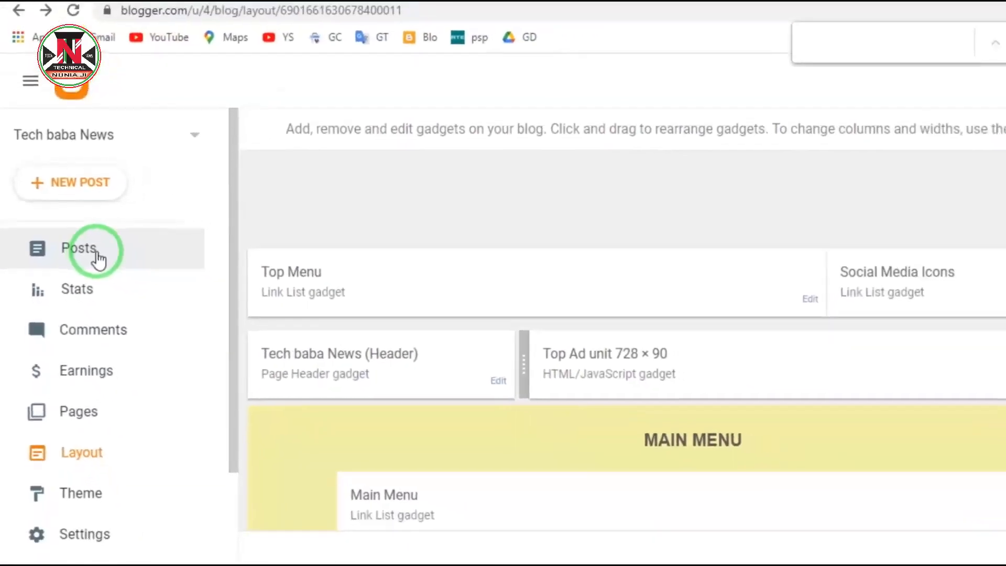
scroll(85, 246, down, 3)
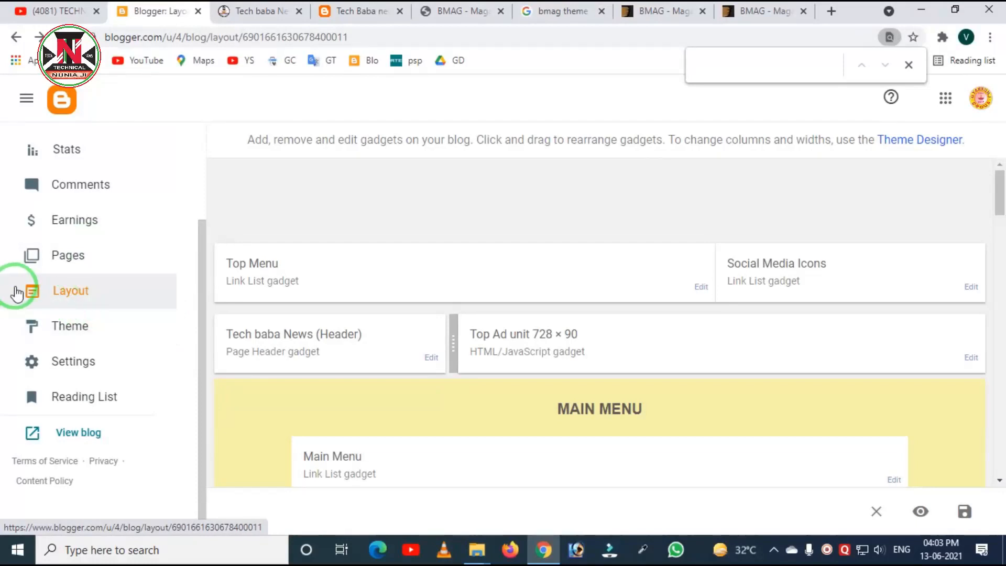
key(ctrl+2)
drag(14, 273, 100, 311)
right_click(96, 301)
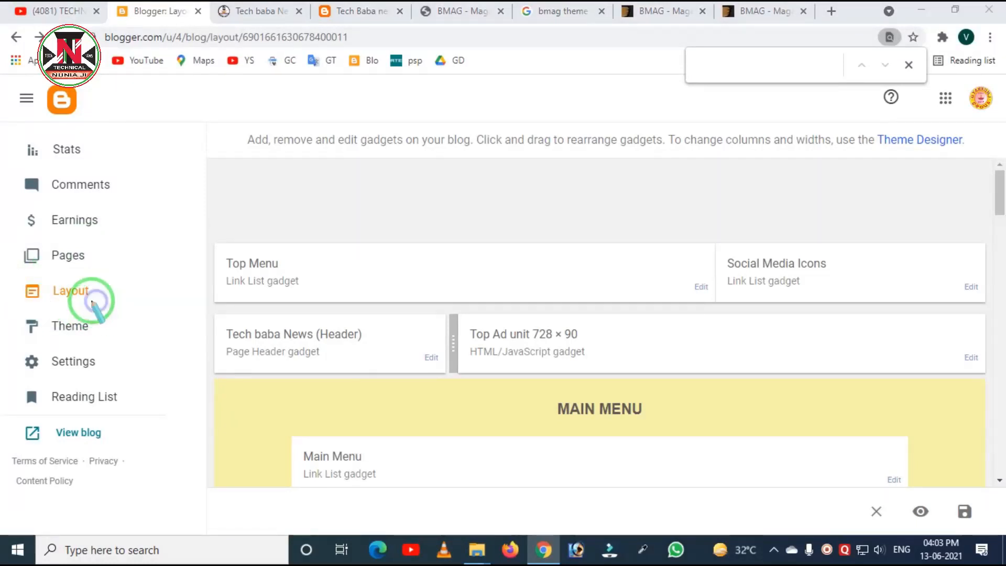
key(Escape)
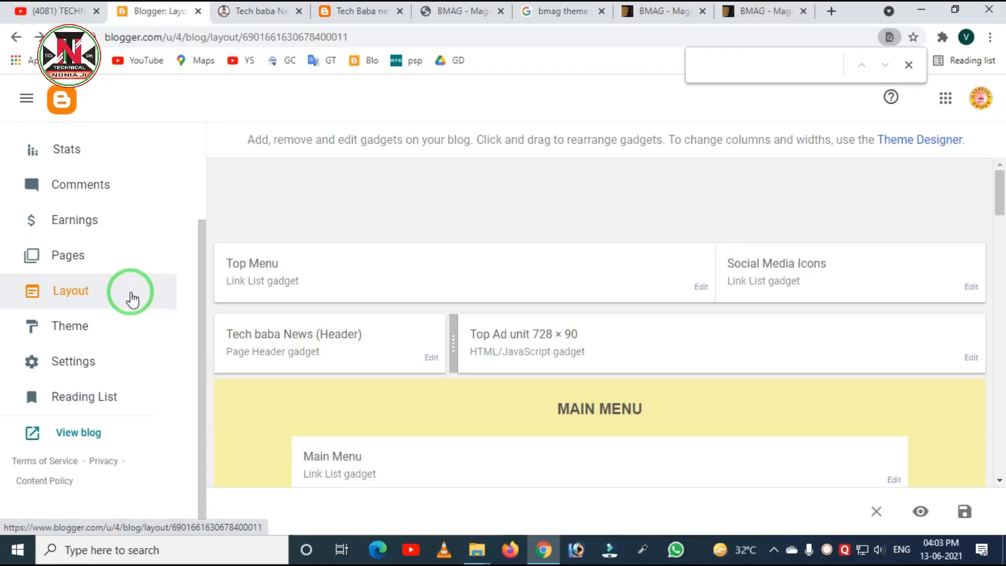
Step: Switch to File Explorer and view the contents of the Documentation folder in the Tech Baba News Theme by YouTuber folder
click(474, 553)
click(395, 483)
click(133, 179)
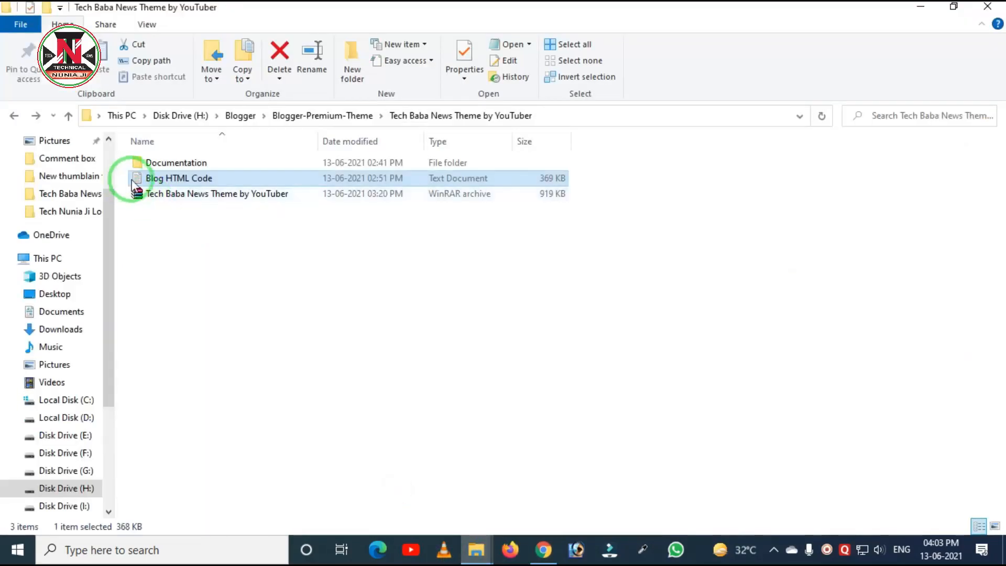
double_click(178, 163)
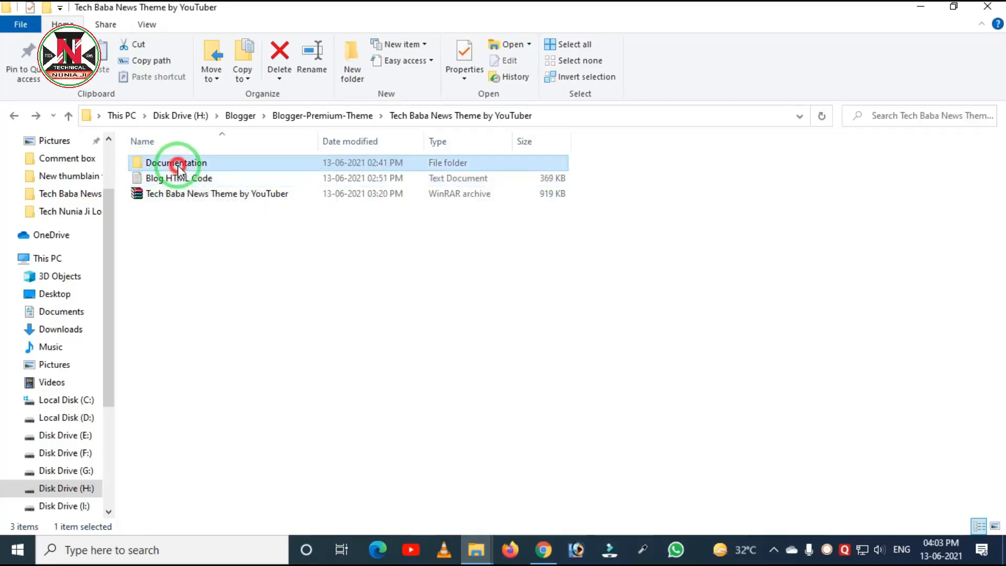
drag(118, 164, 169, 201)
right_click(174, 202)
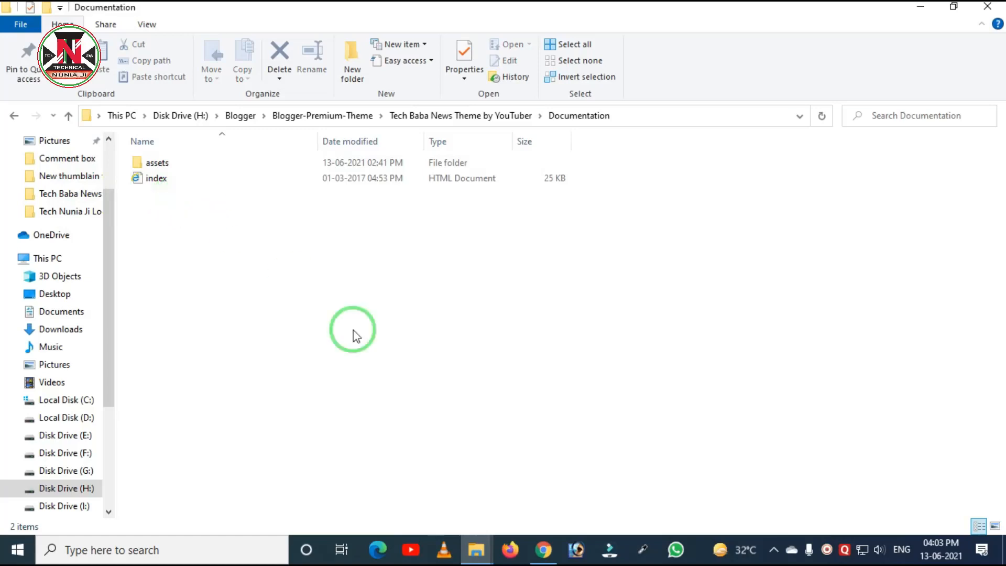
Step: Switch to Chrome and read through the theme documentation, from Theme Info and Installation to the comments system and Disqus Shortname options
click(541, 550)
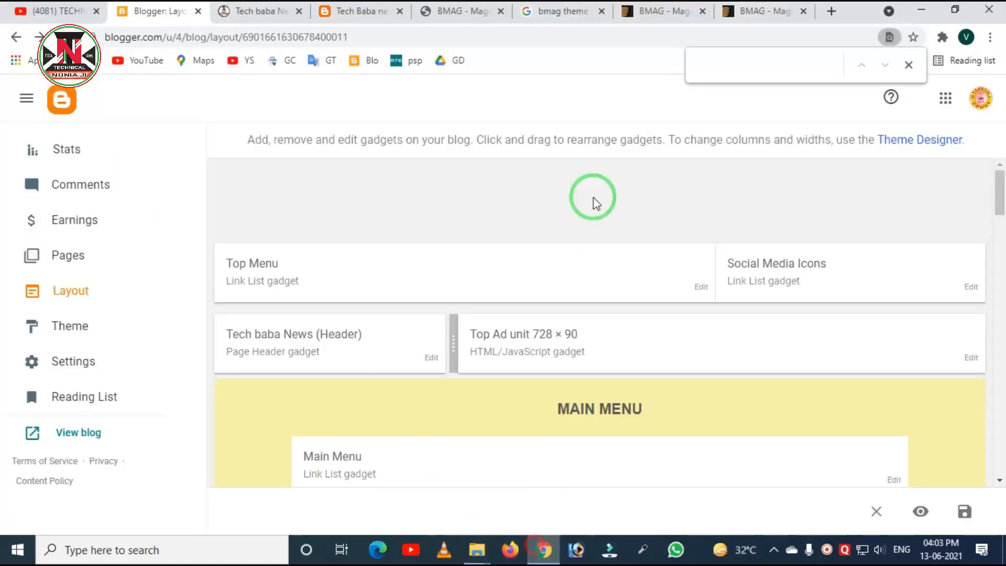
click(487, 18)
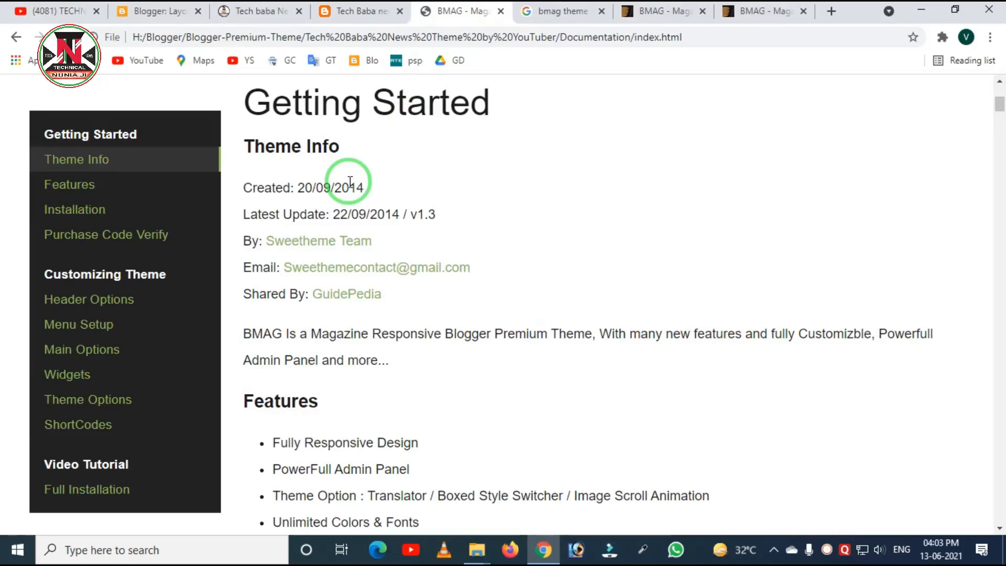
scroll(292, 180, down, 20)
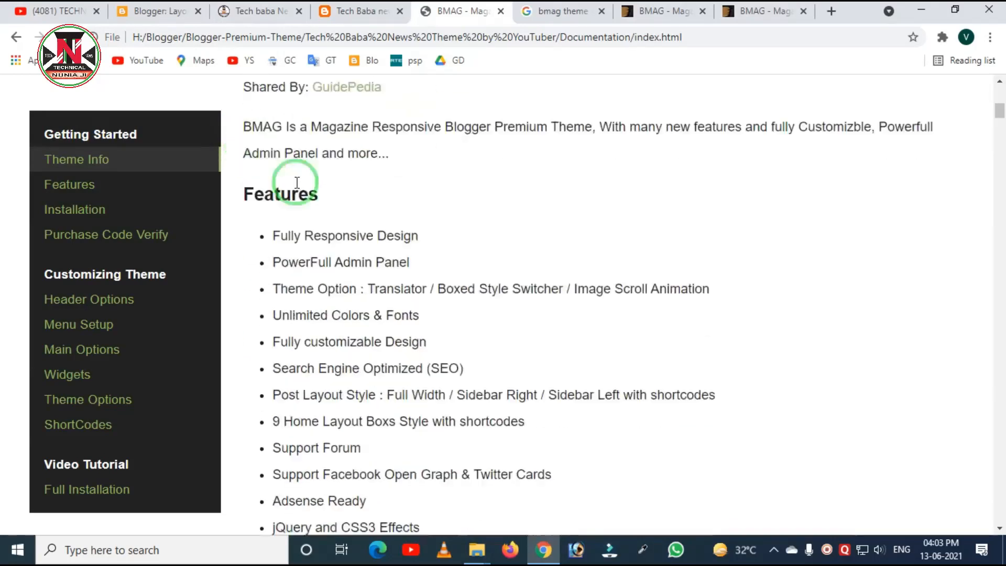
scroll(359, 247, down, 20)
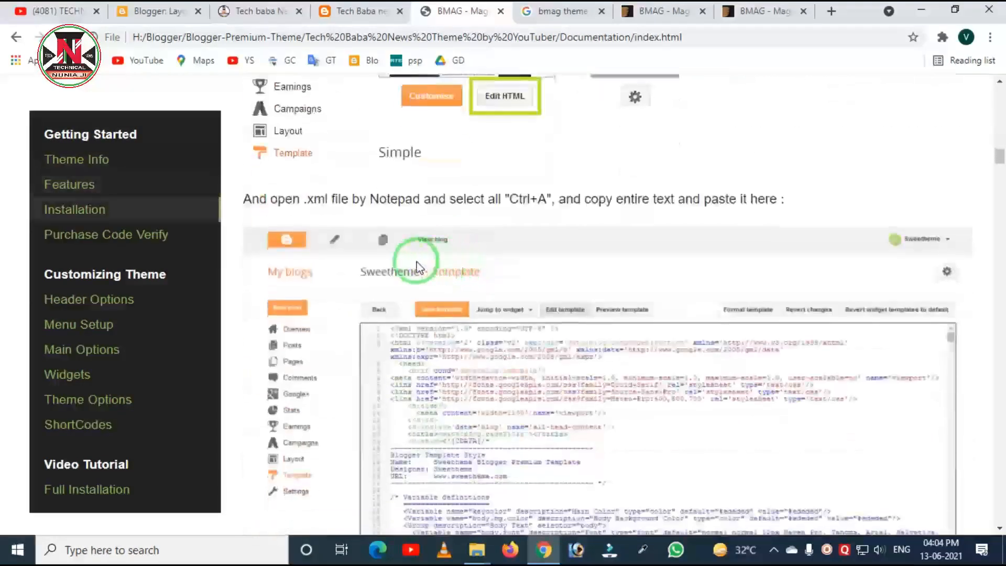
scroll(359, 254, down, 20)
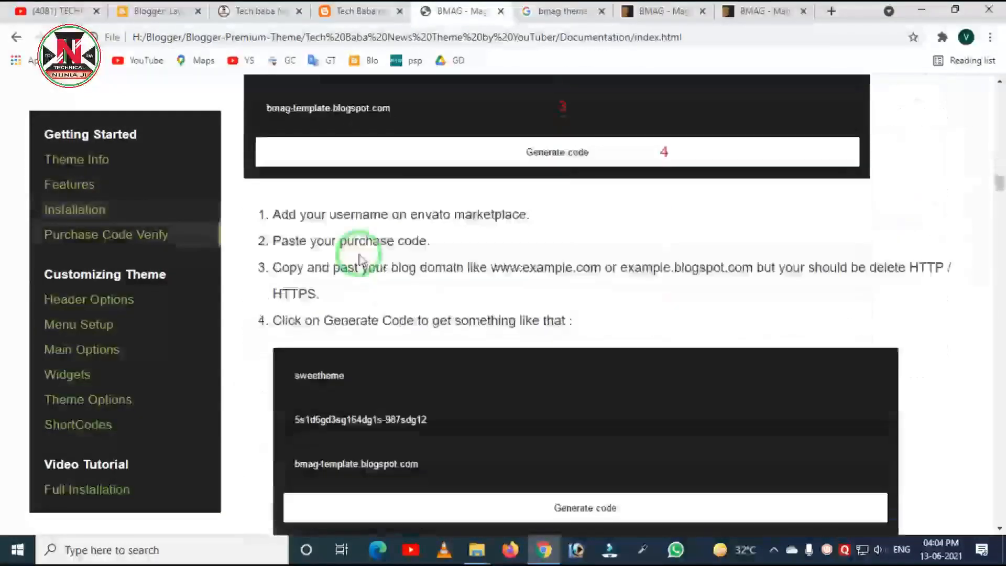
scroll(354, 257, down, 20)
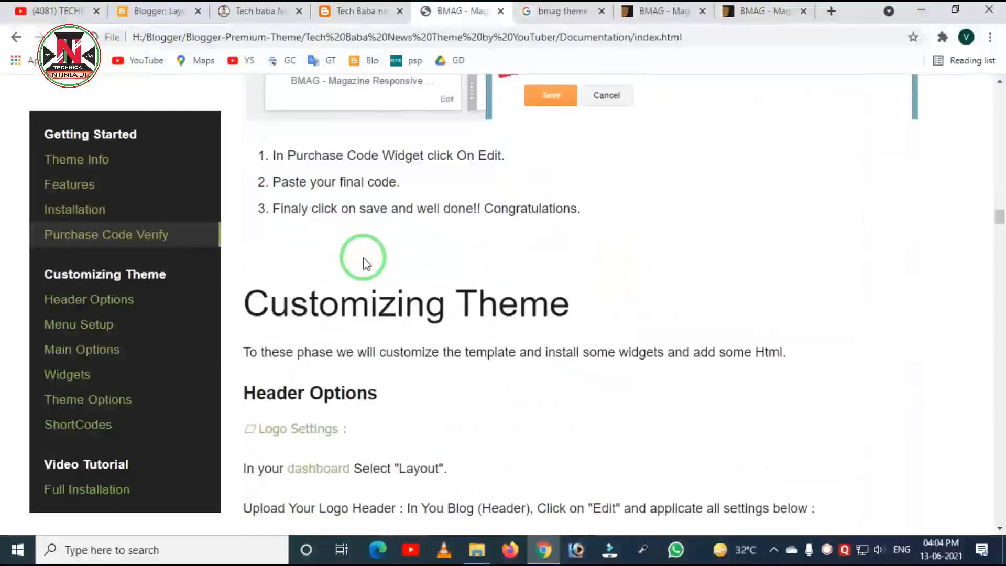
scroll(406, 280, down, 10)
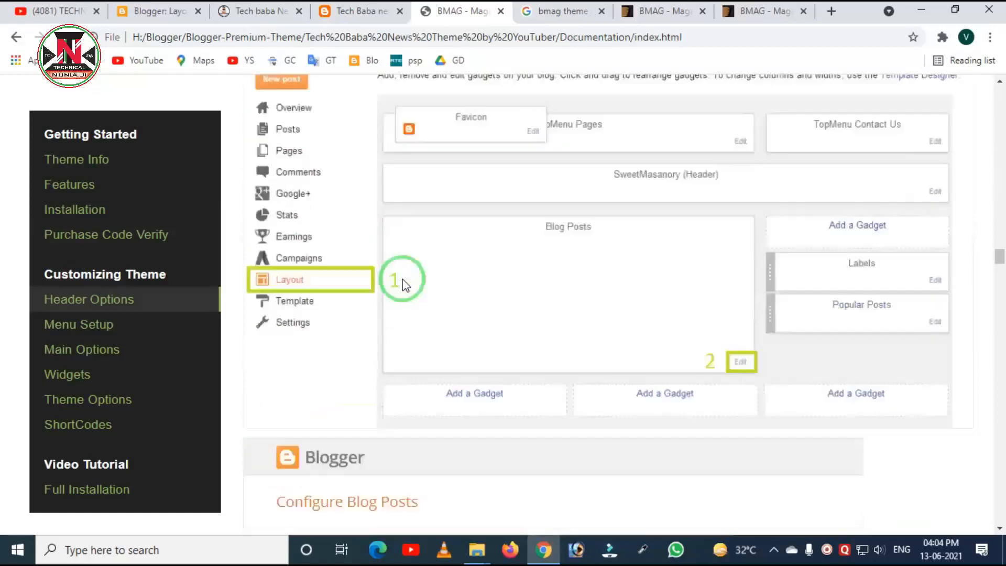
scroll(401, 284, down, 20)
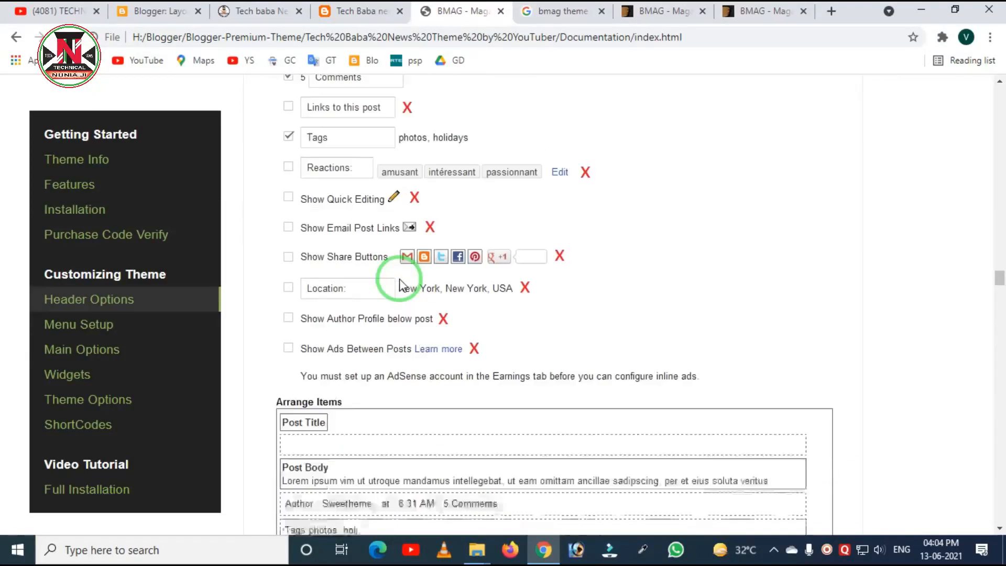
scroll(402, 284, down, 20)
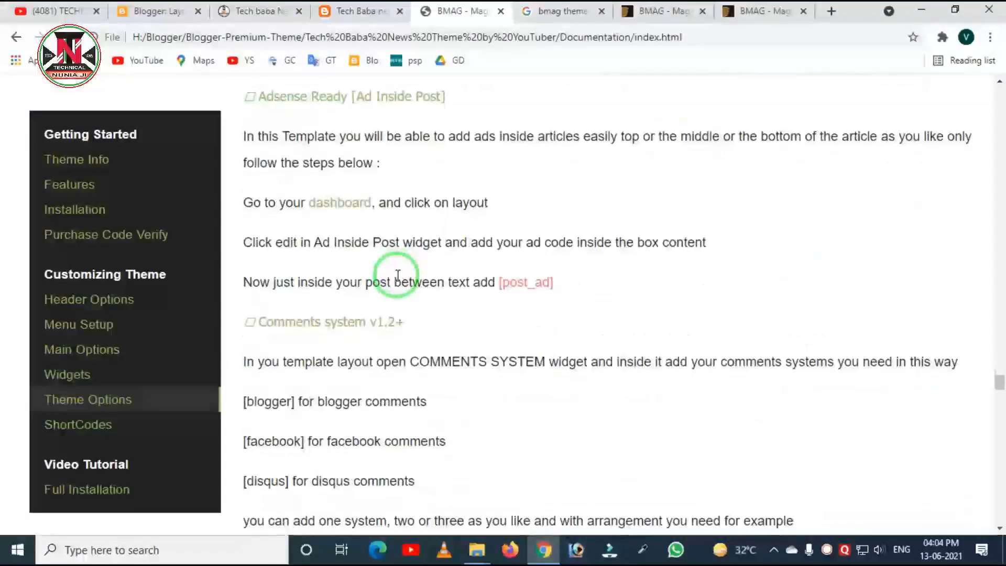
scroll(397, 275, down, 7)
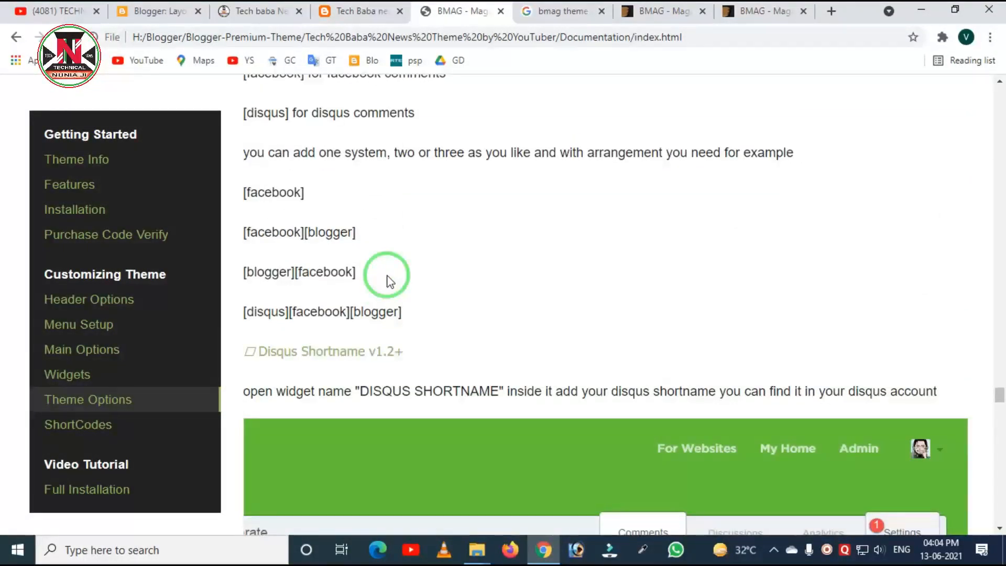
Step: Review the live Tech Baba News home page, including its header, featured posts, post sections and sidebar
click(257, 12)
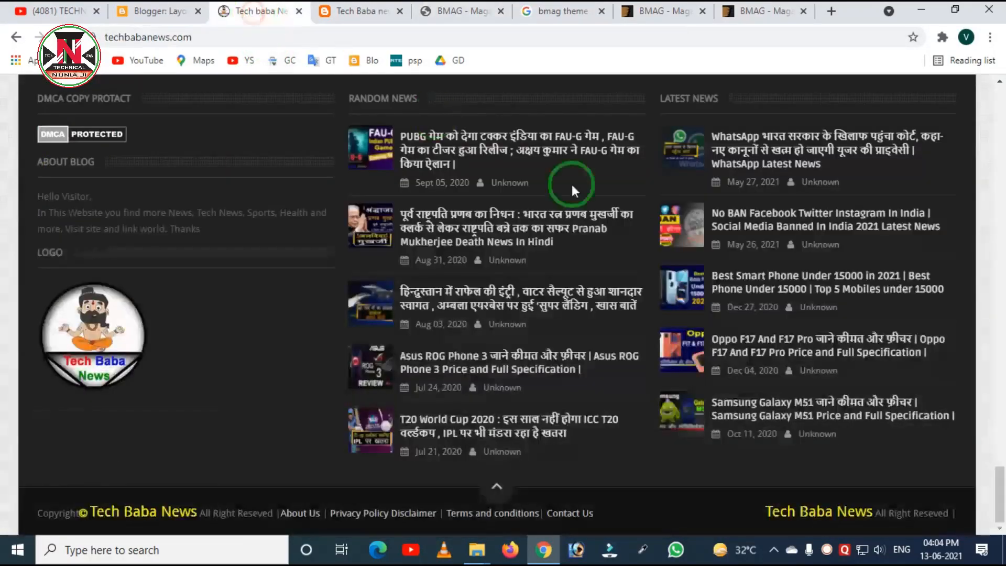
scroll(665, 231, up, 10)
scroll(650, 247, up, 15)
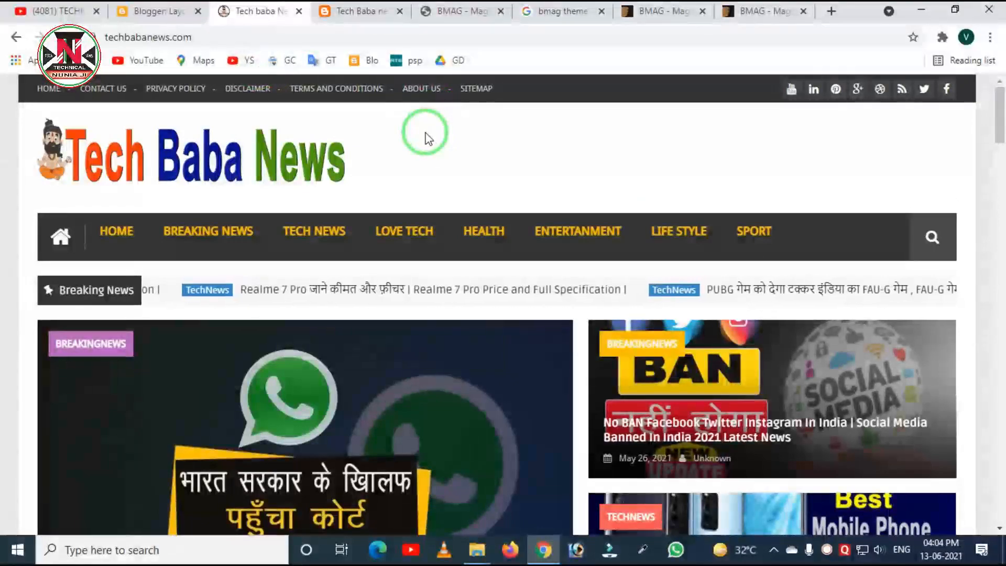
scroll(503, 182, down, 15)
scroll(702, 222, down, 10)
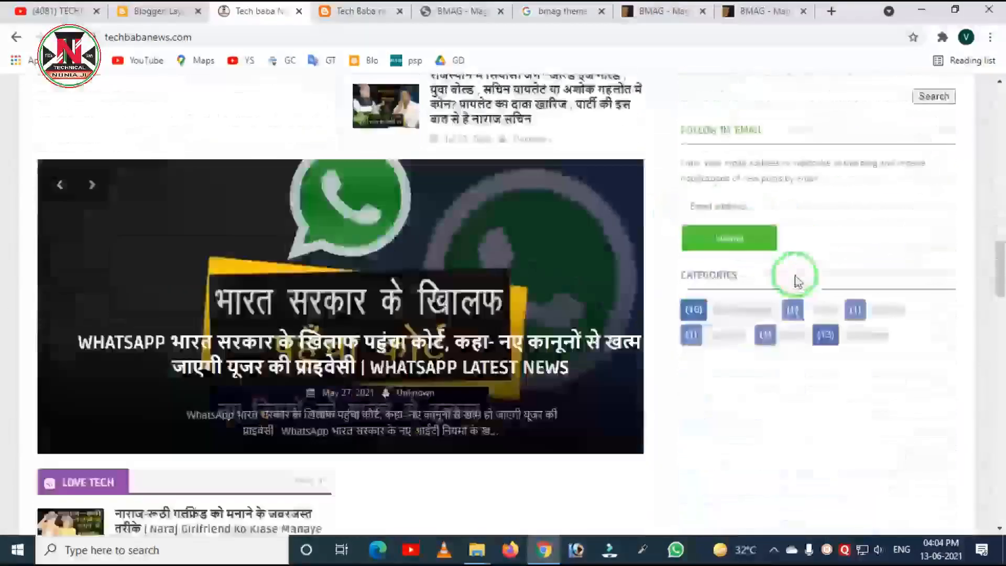
scroll(415, 214, up, 20)
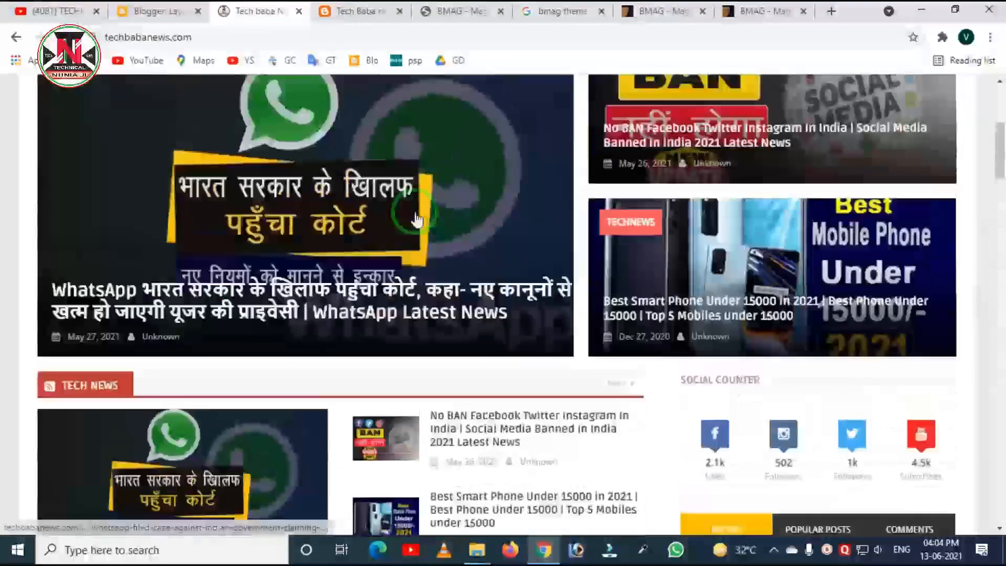